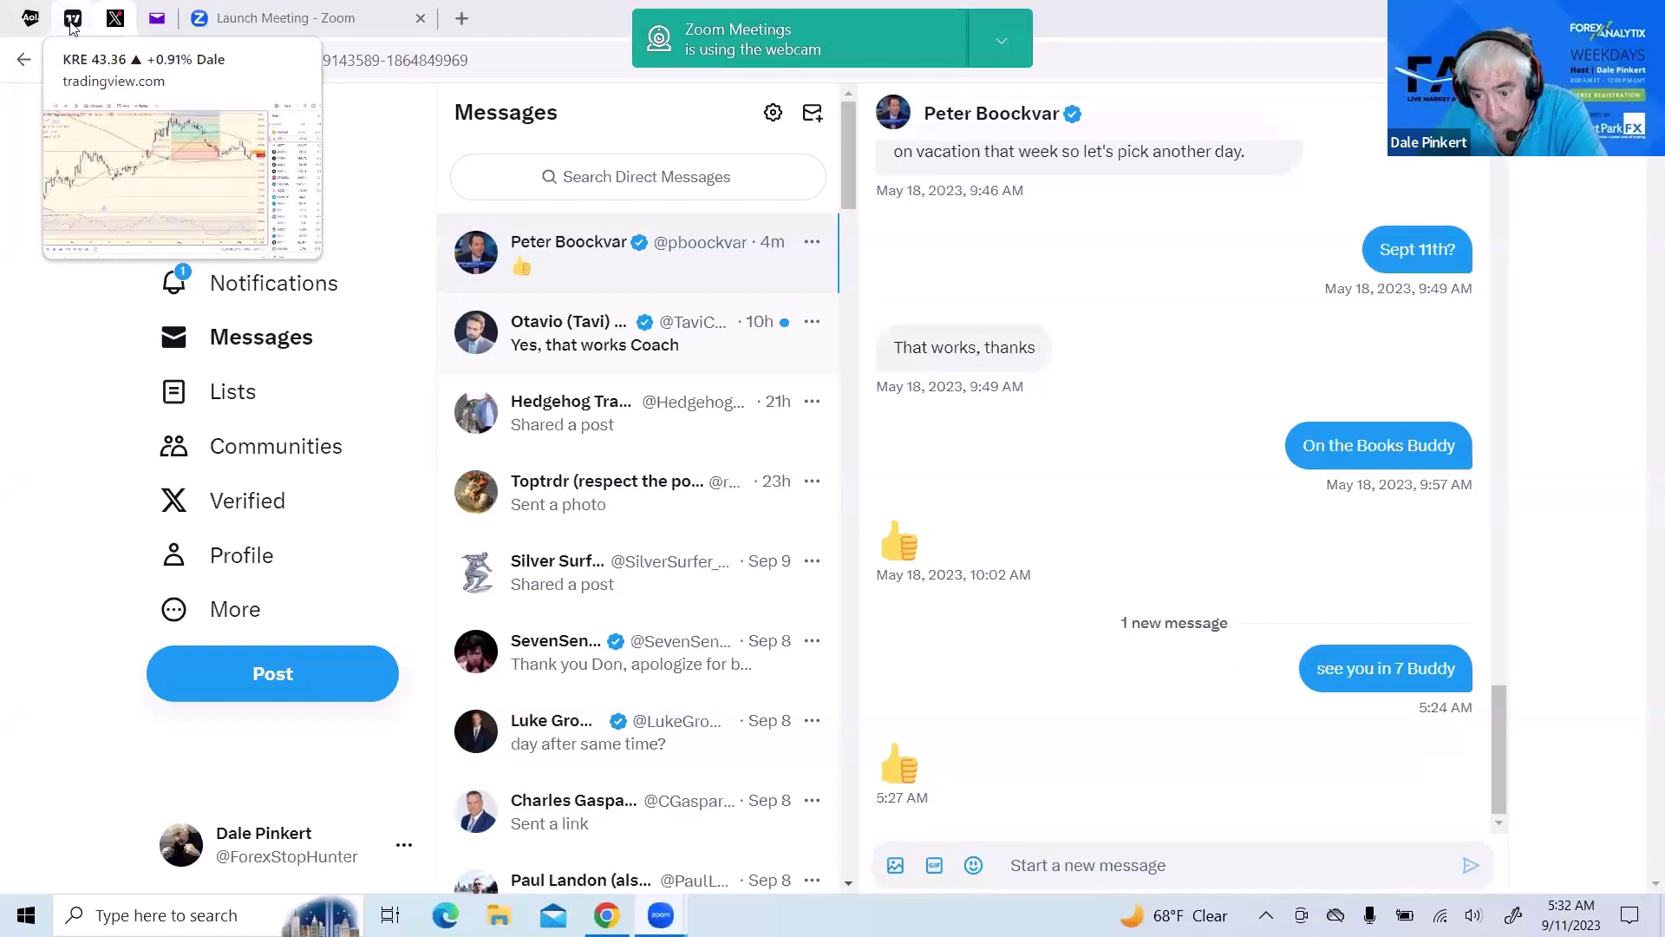
- Bring up TradingView's 4-hour KRE chart with Fibonacci levels and scan the watchlist
click(73, 20)
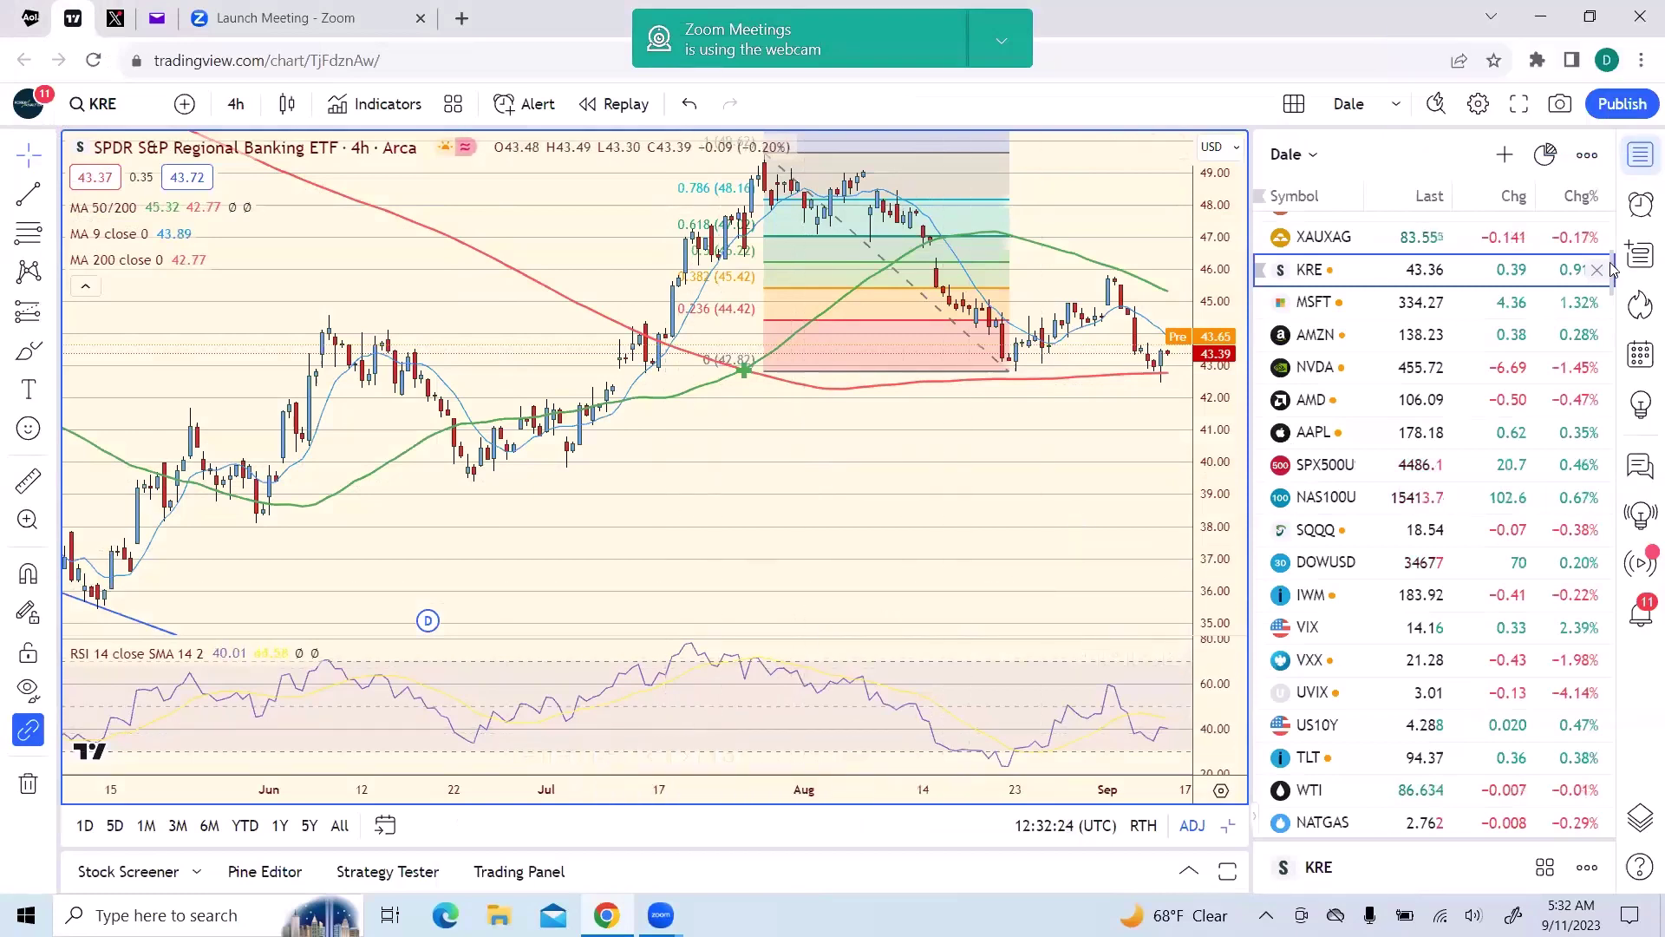
scroll(1613, 252, up, 4)
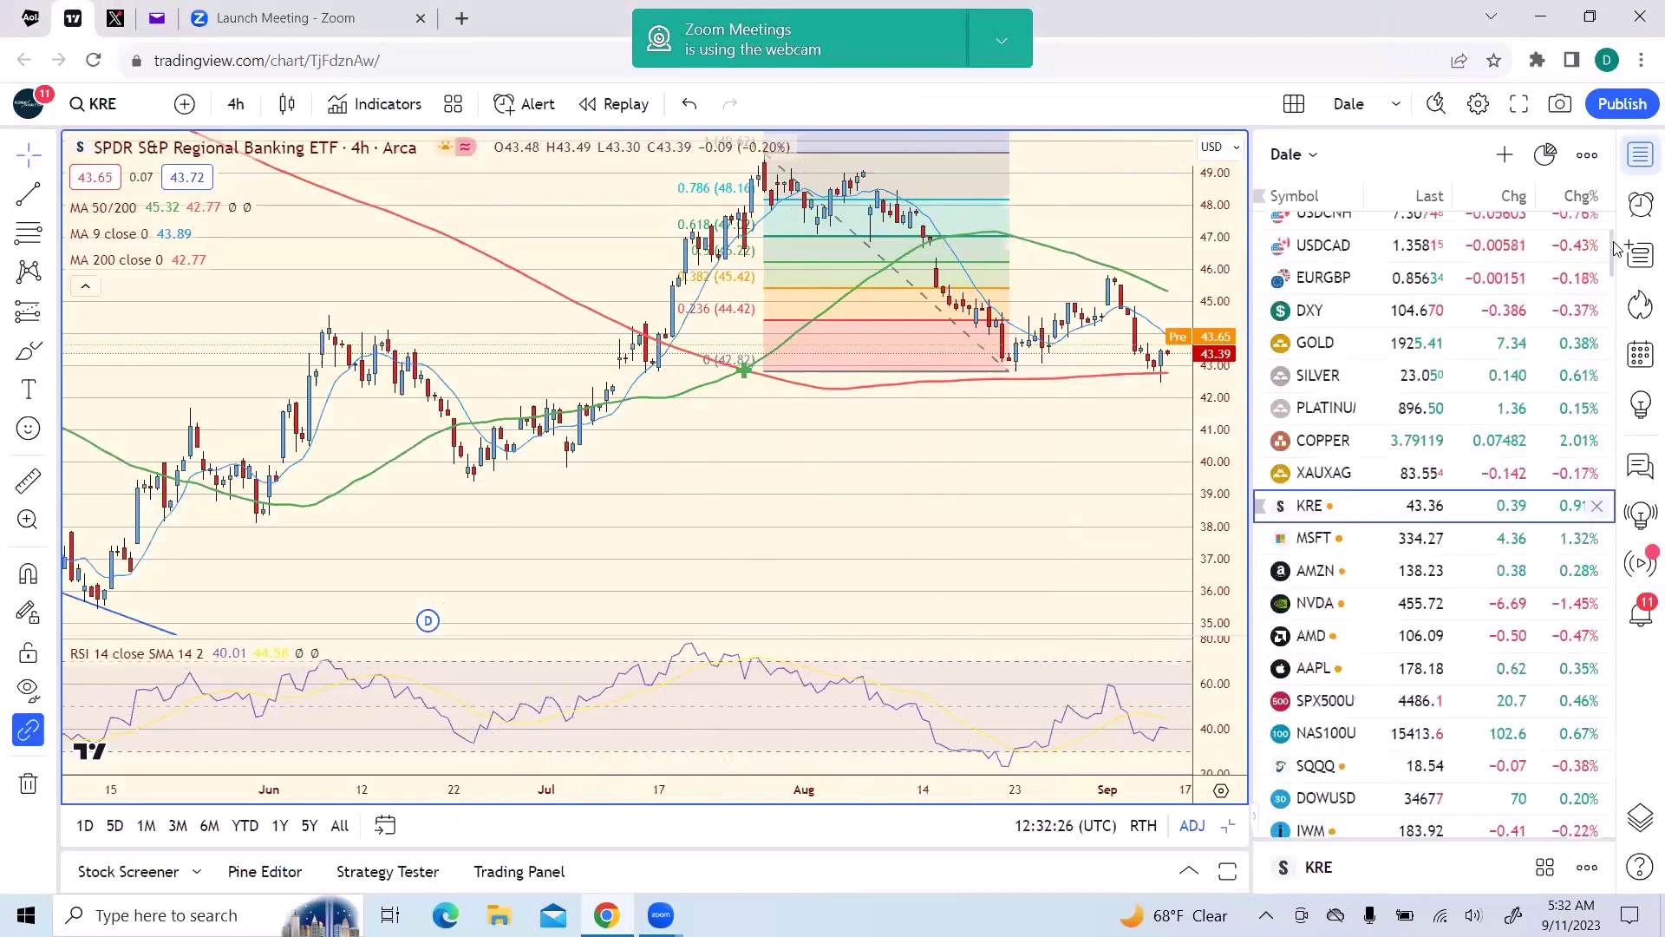
scroll(1609, 265, down, 3)
scroll(1609, 264, down, 4)
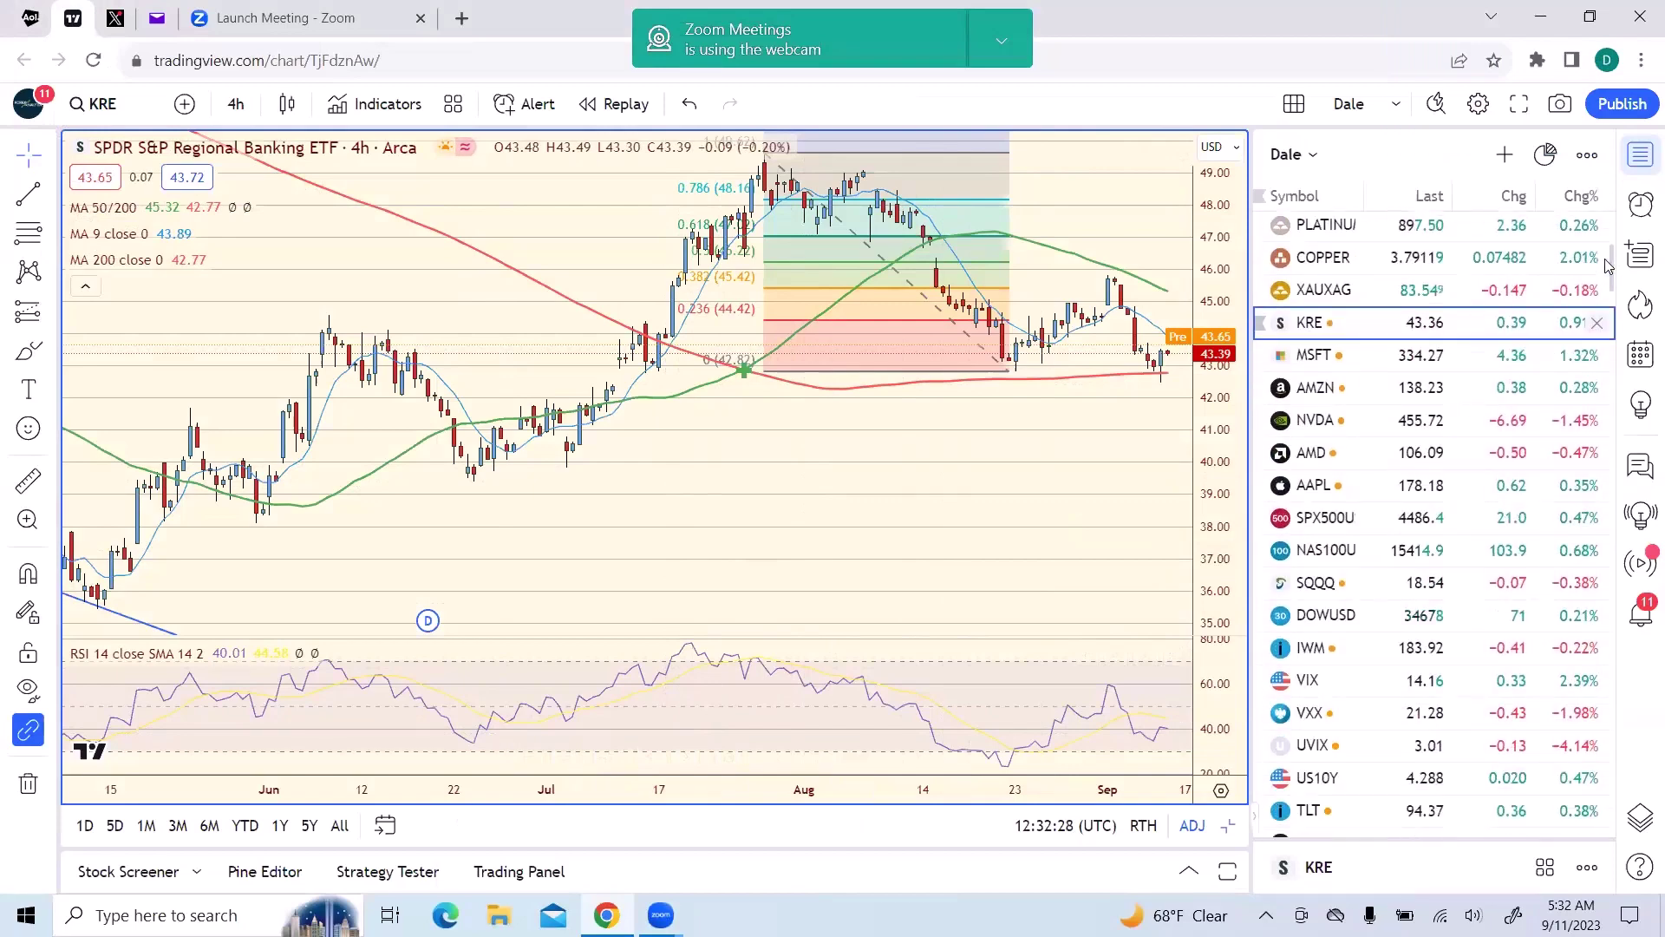
scroll(1402, 587, down, 1)
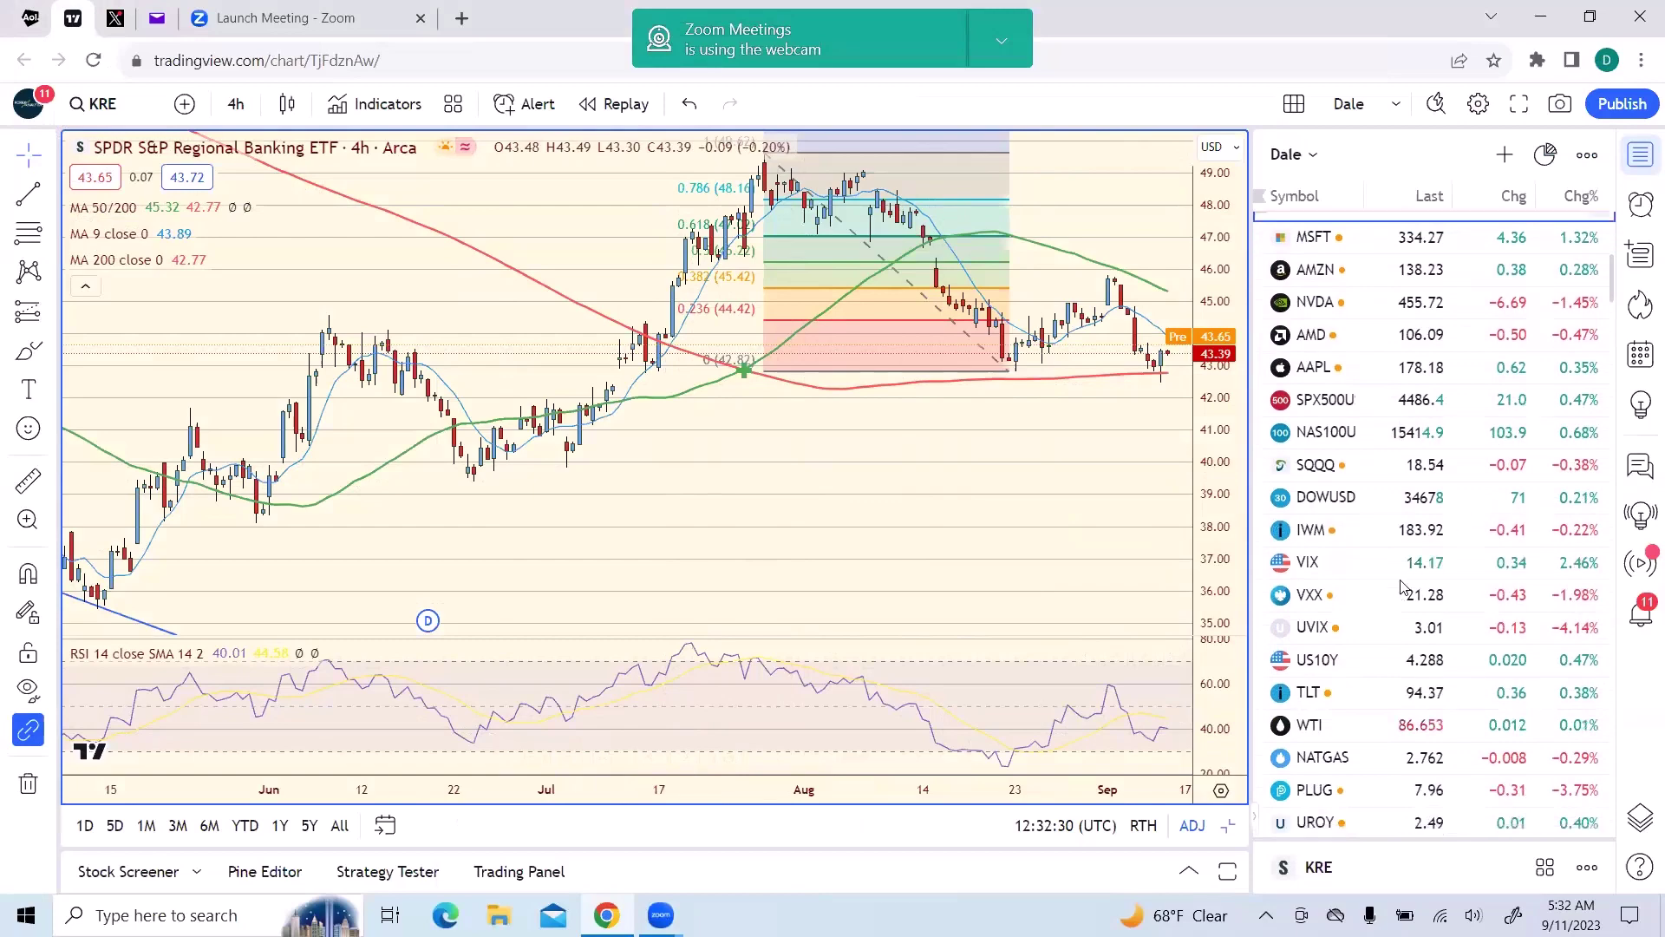
- Load the WTI crude oil chart and change its interval from 4-hour to 1 week
click(1307, 727)
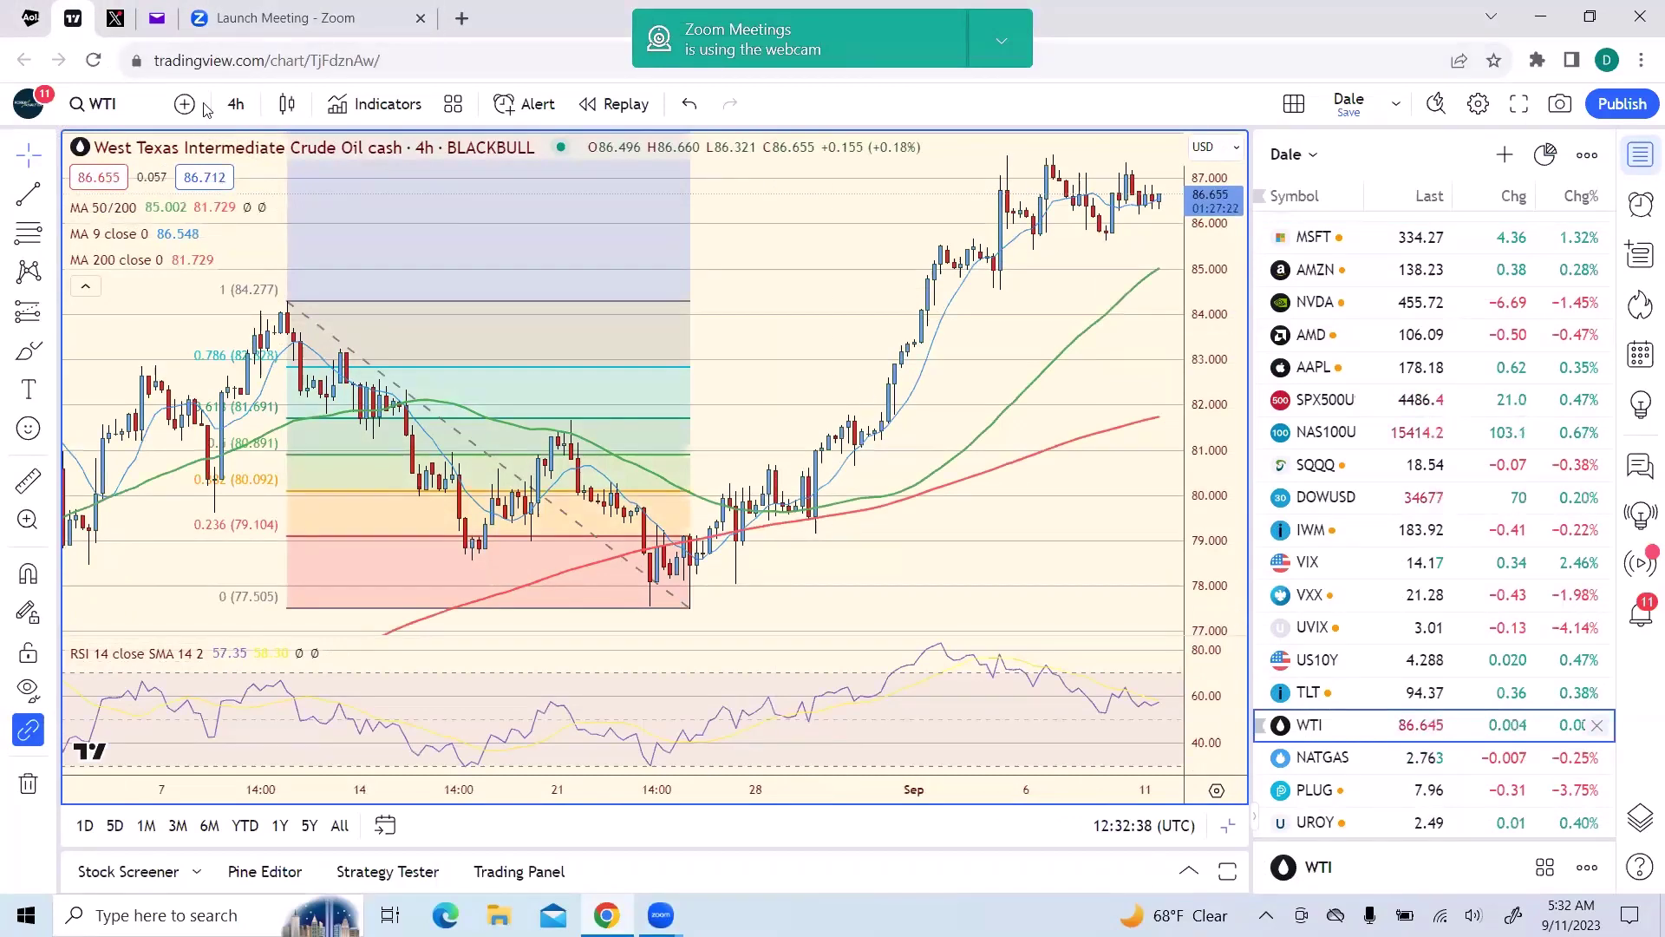
click(235, 105)
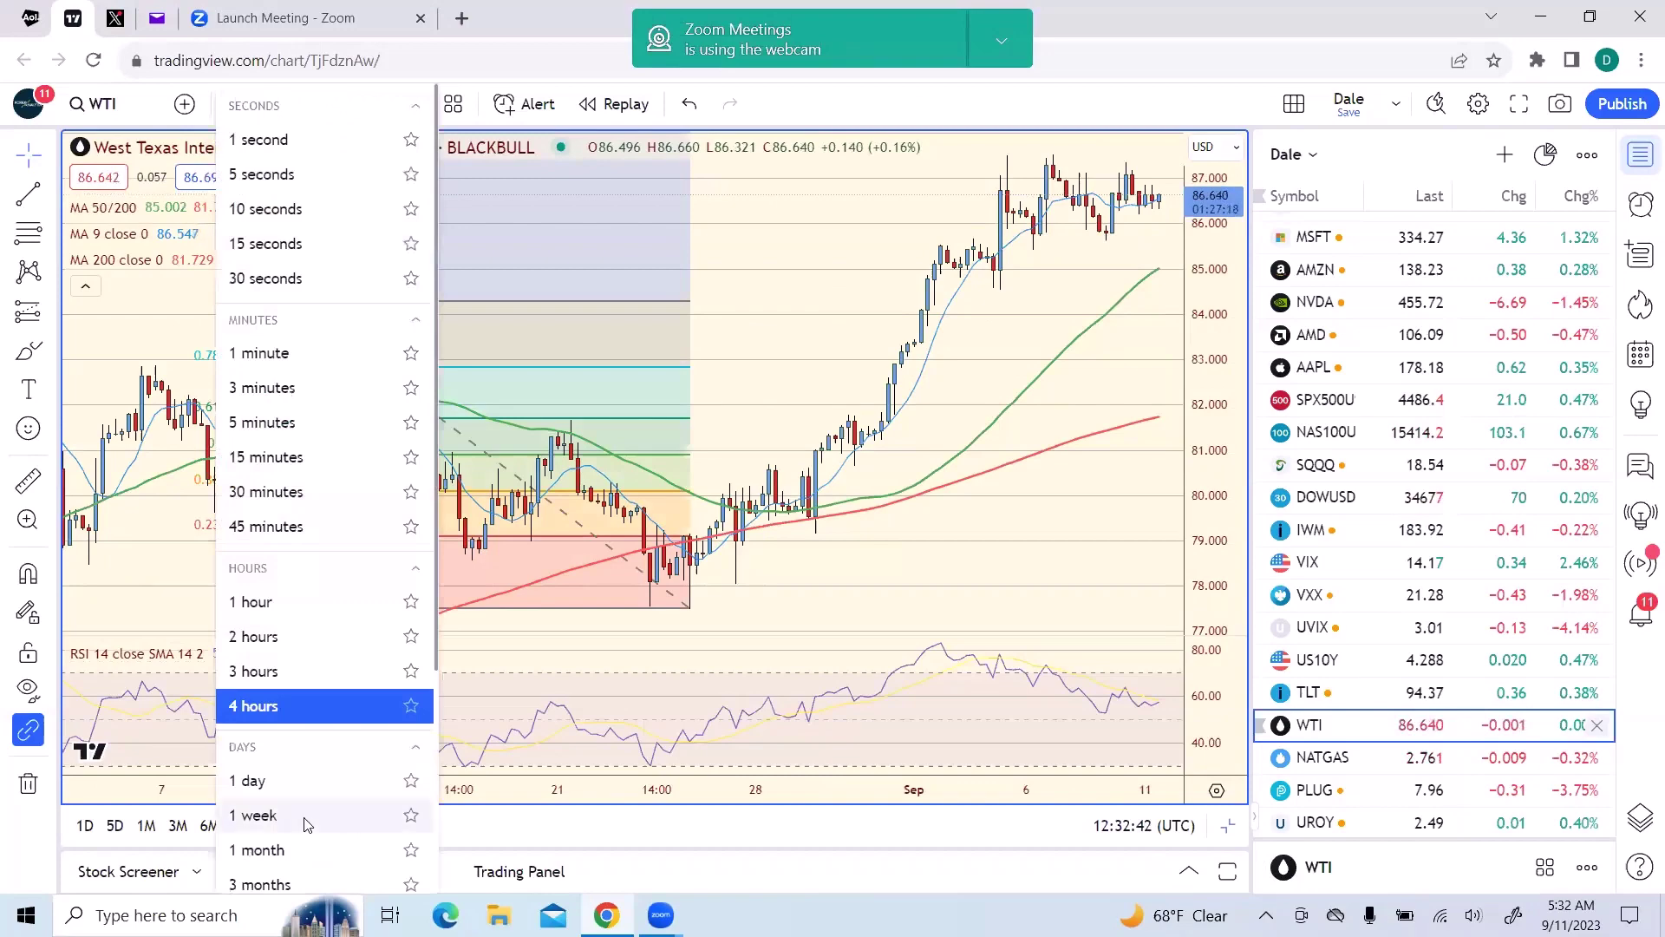
click(251, 815)
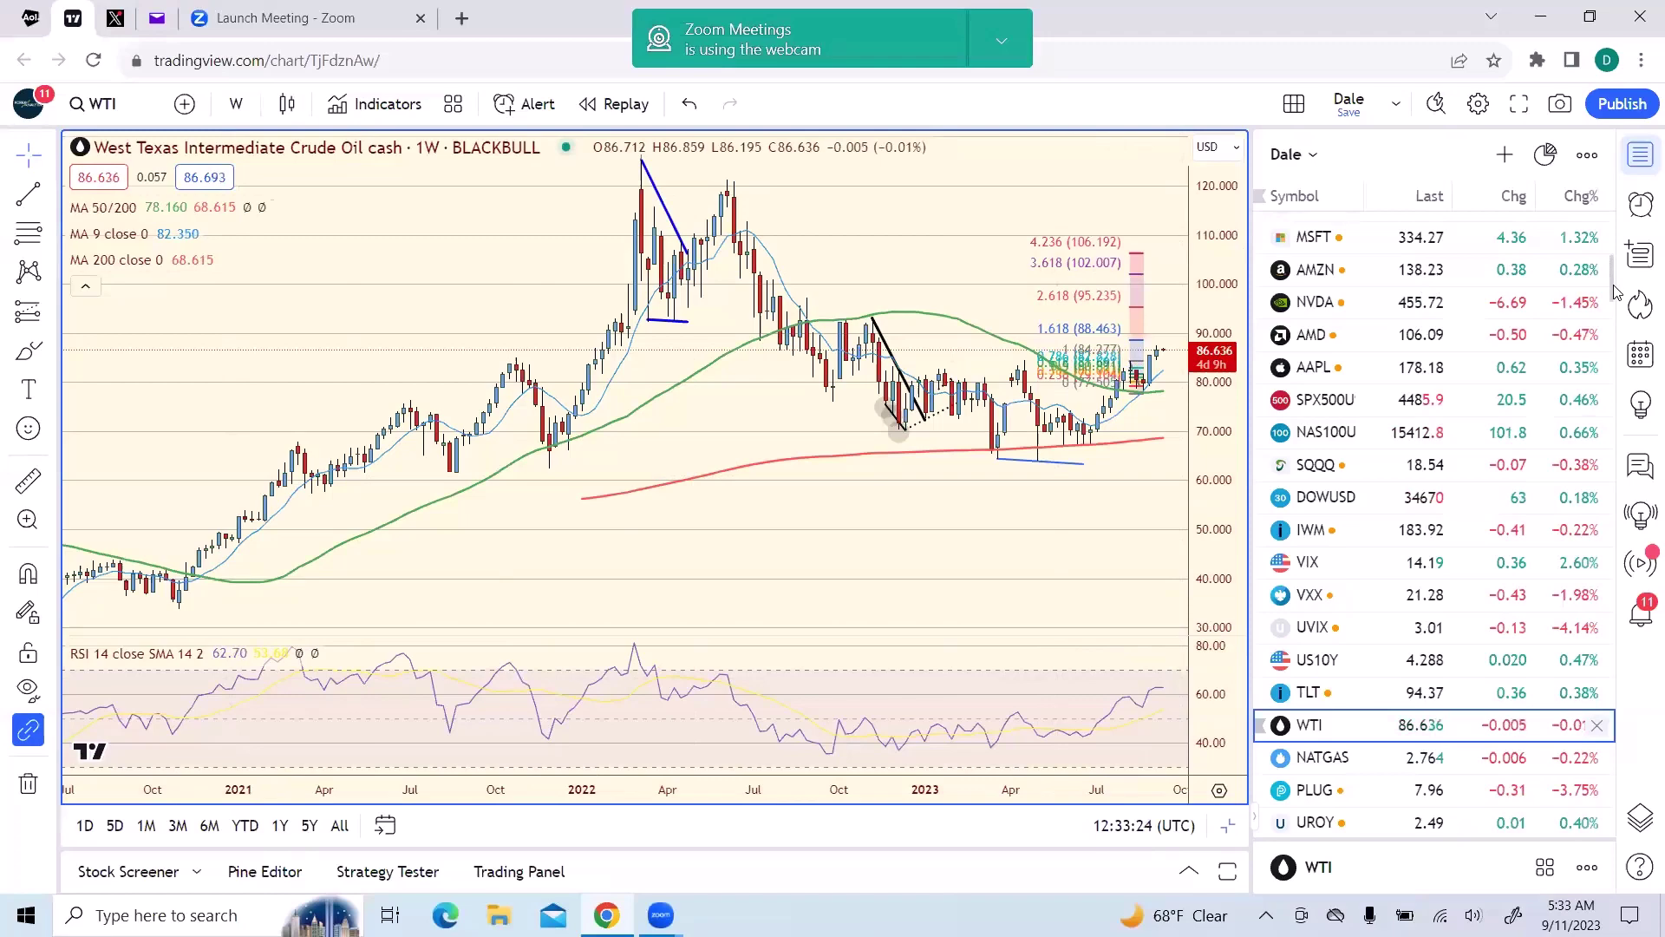
- Scroll the watchlist and load the weekly US10Y 10-year Treasury yield chart
scroll(1615, 291, up, 3)
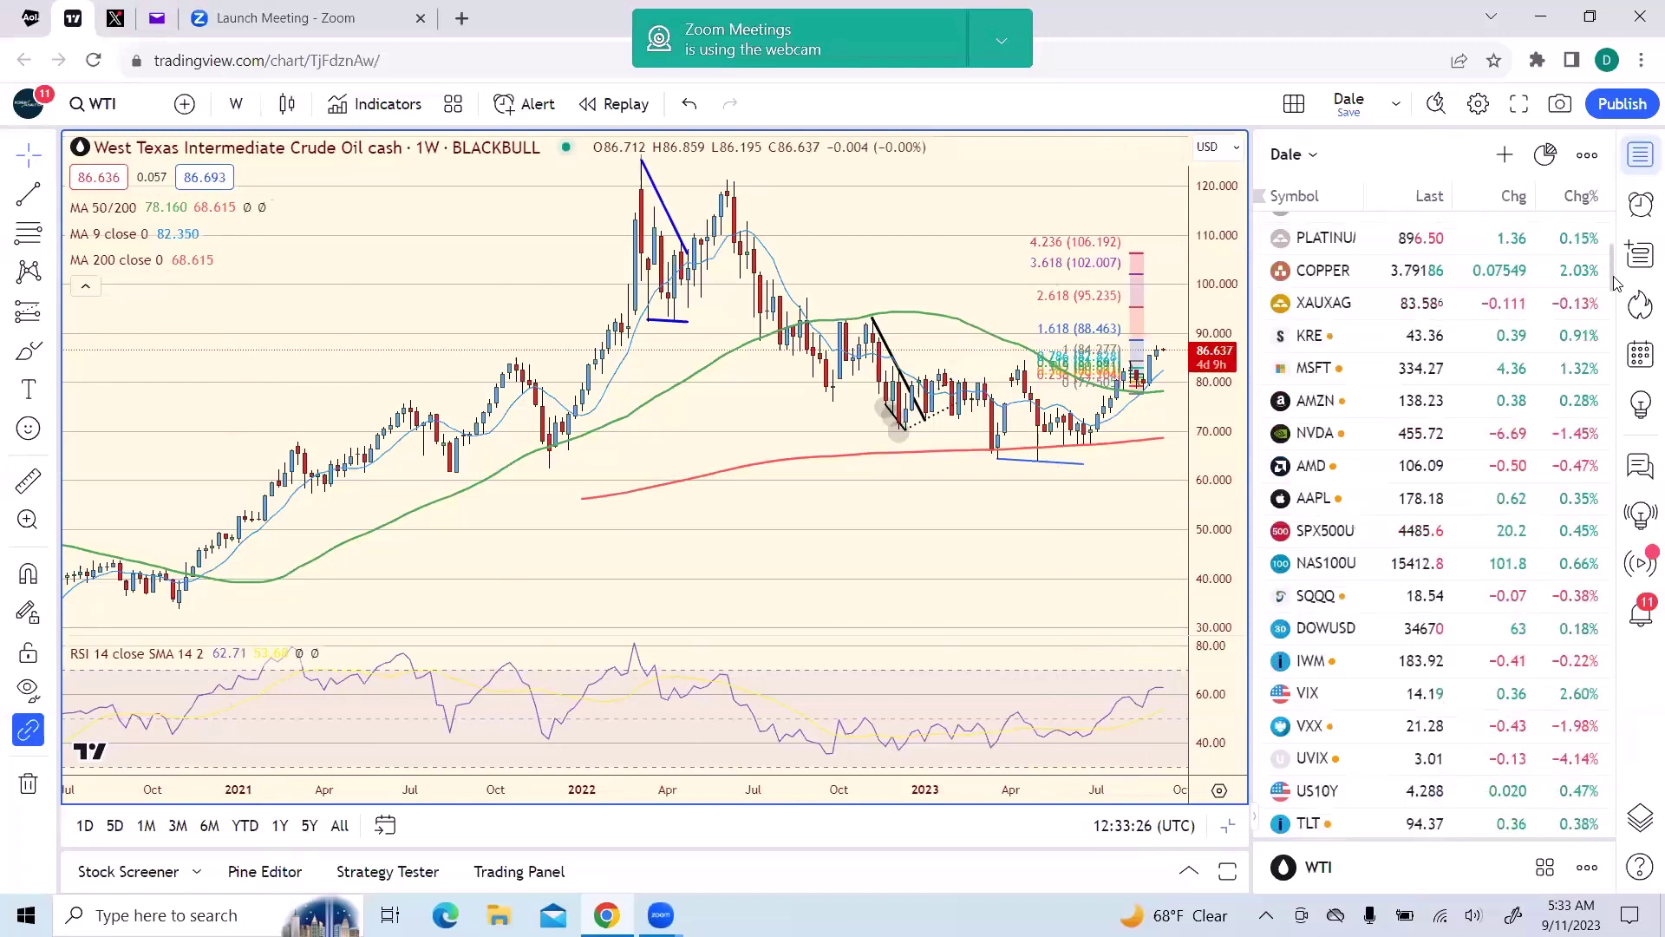
scroll(1616, 284, up, 5)
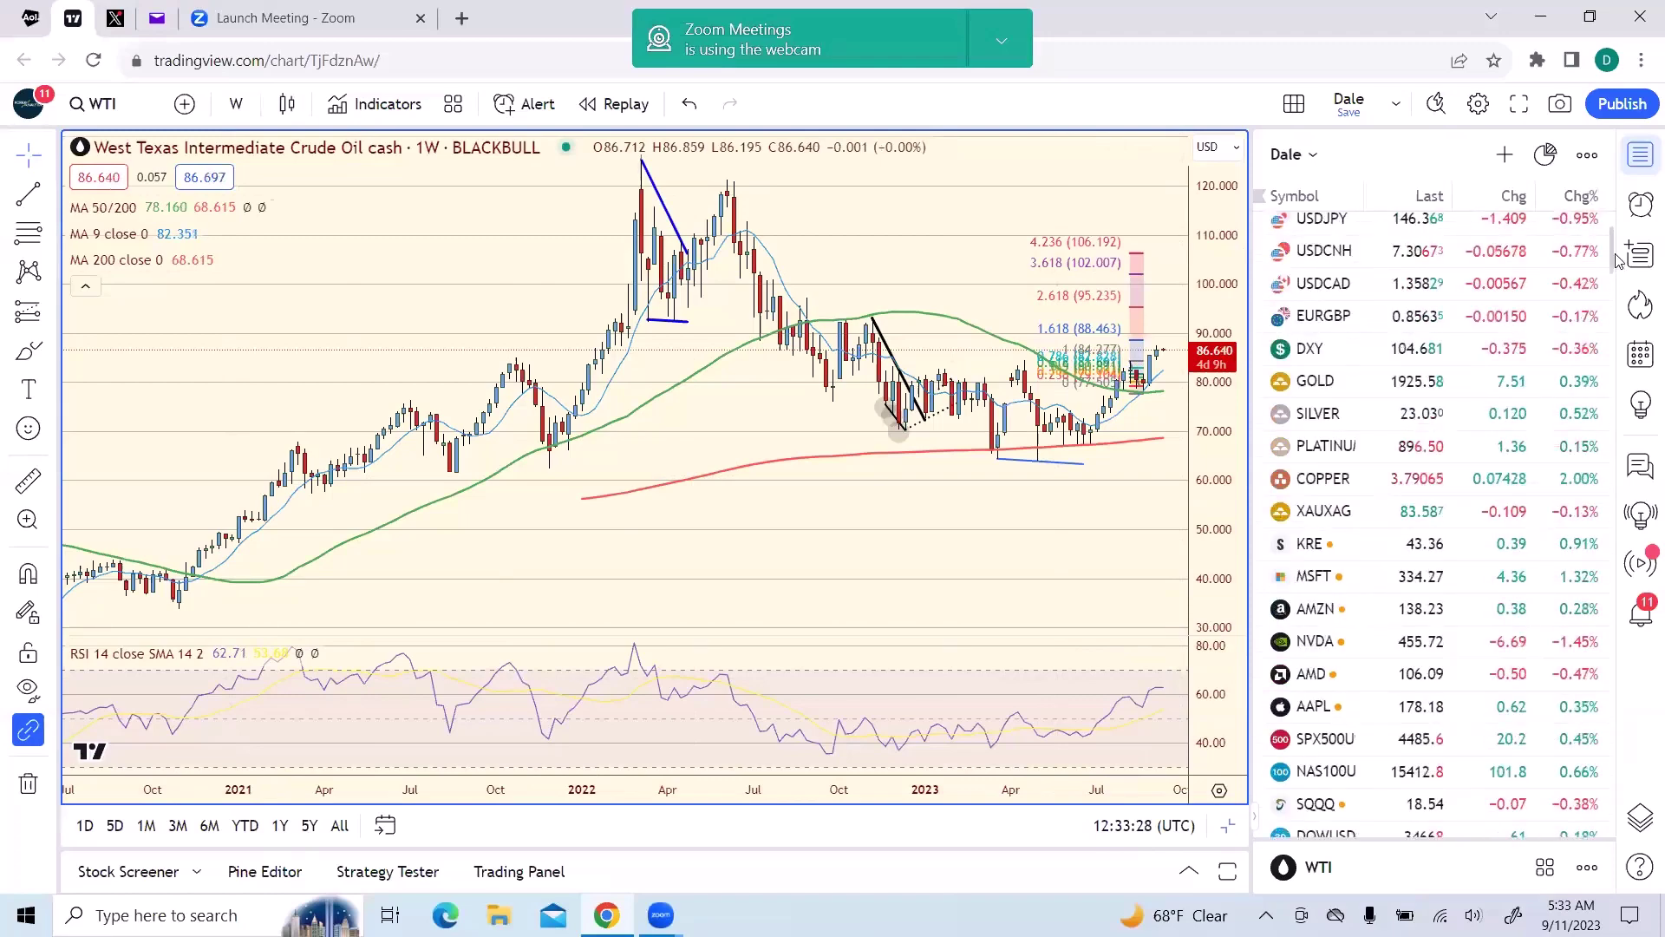
scroll(1617, 261, up, 3)
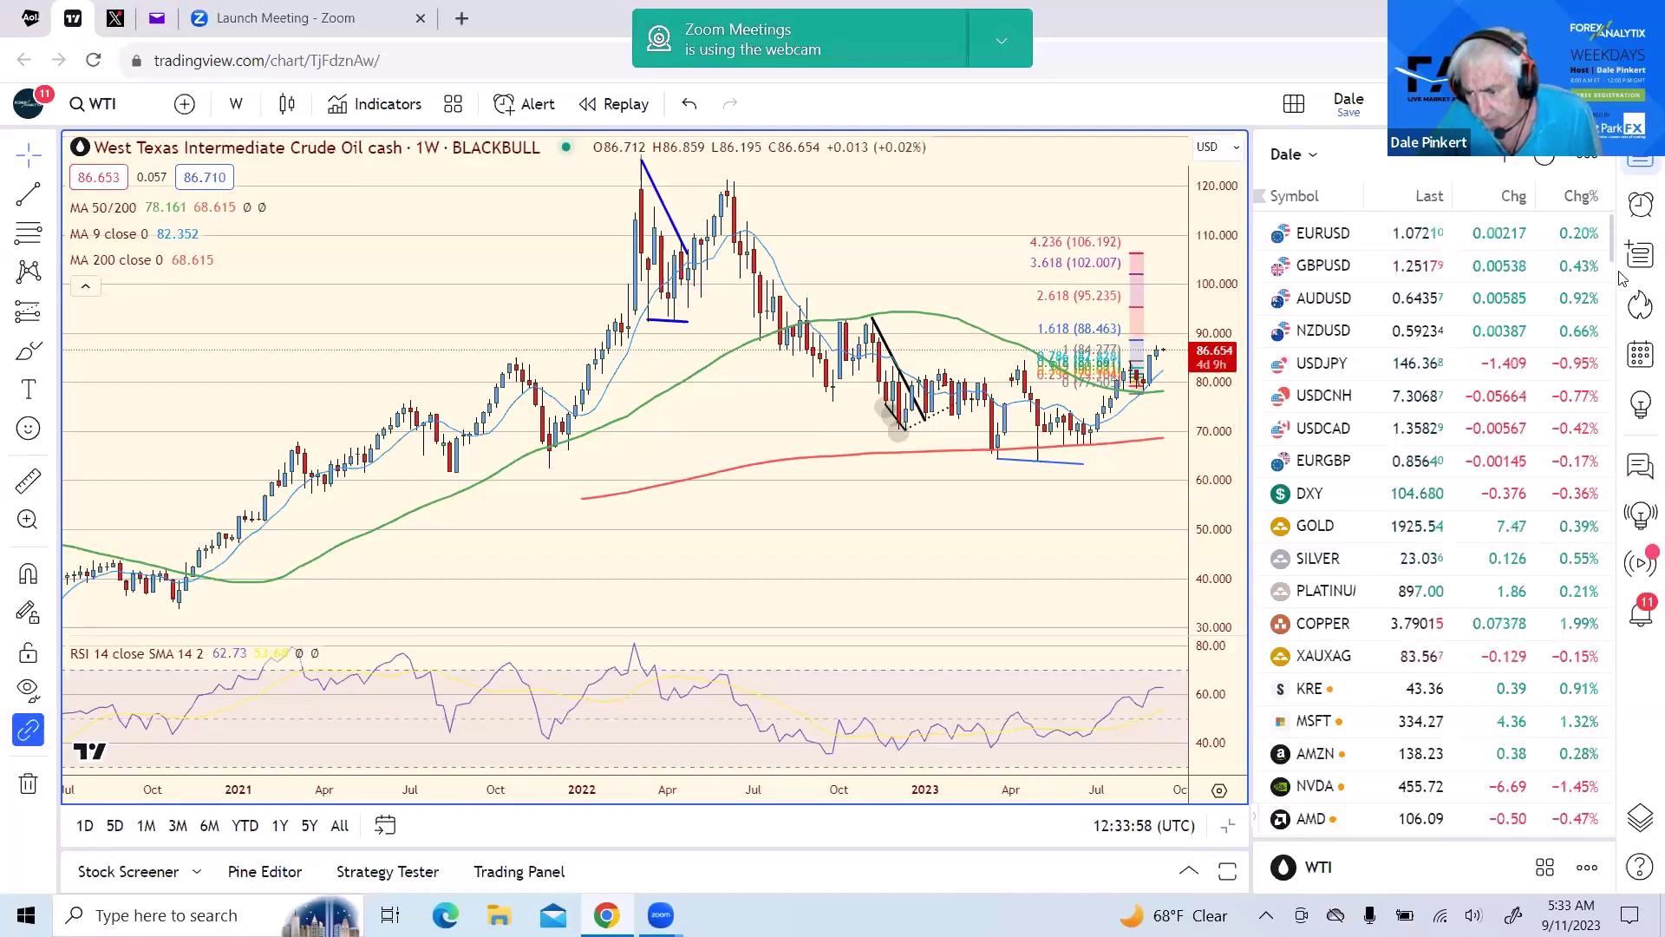
drag(1615, 252, 1608, 274)
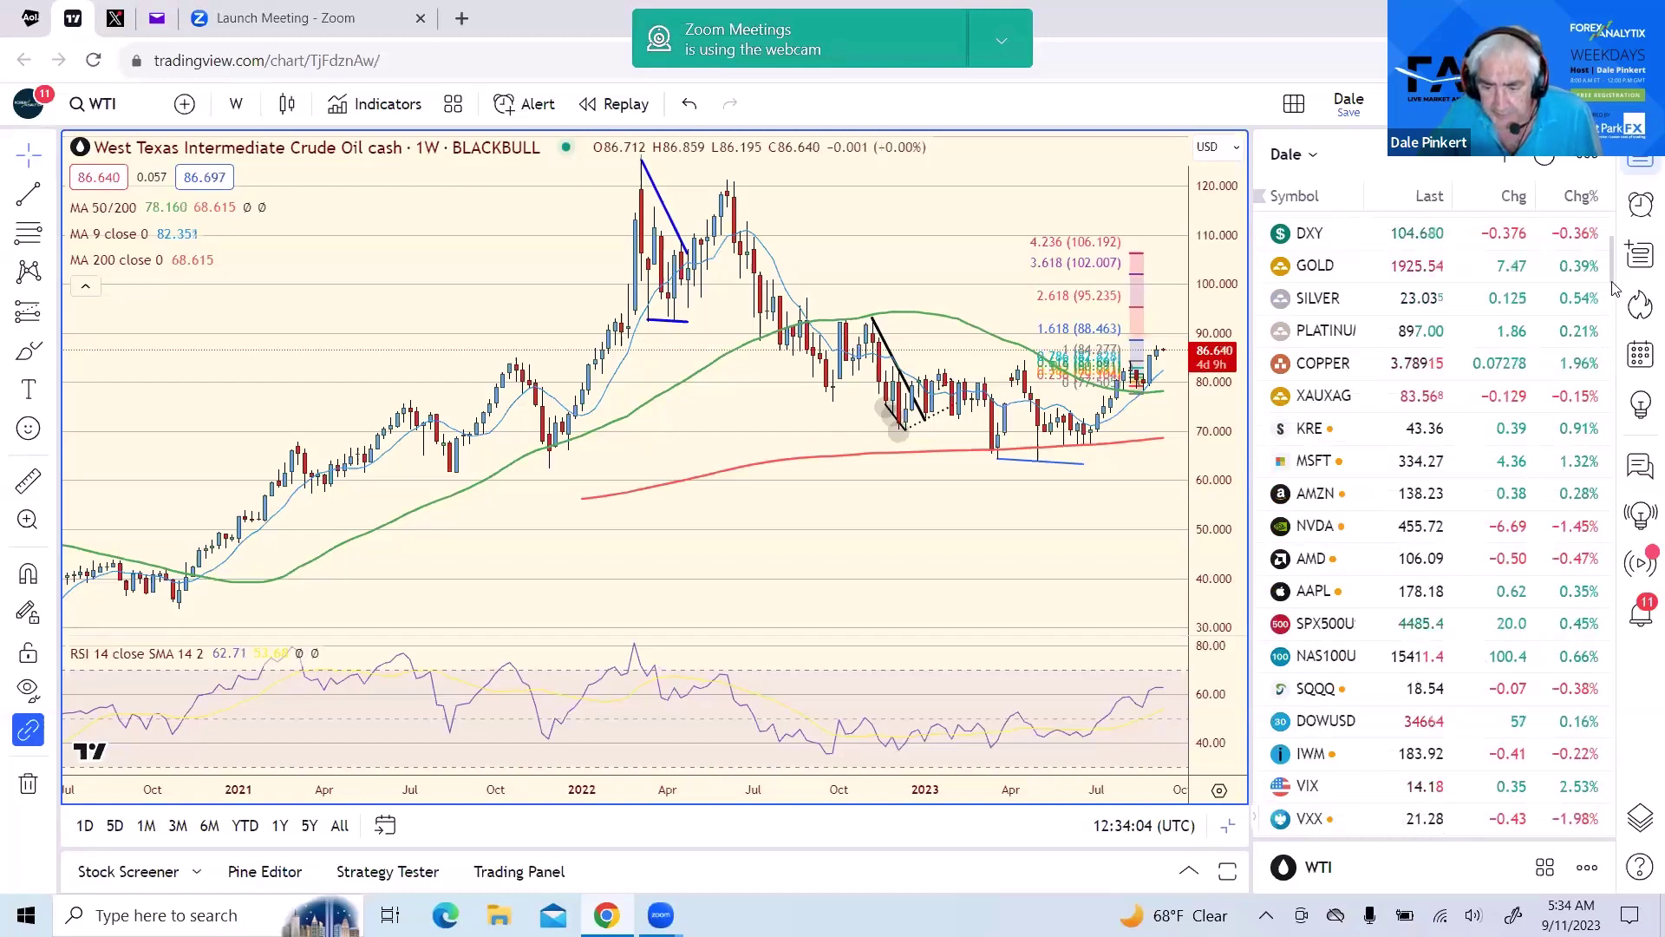
scroll(1595, 364, down, 3)
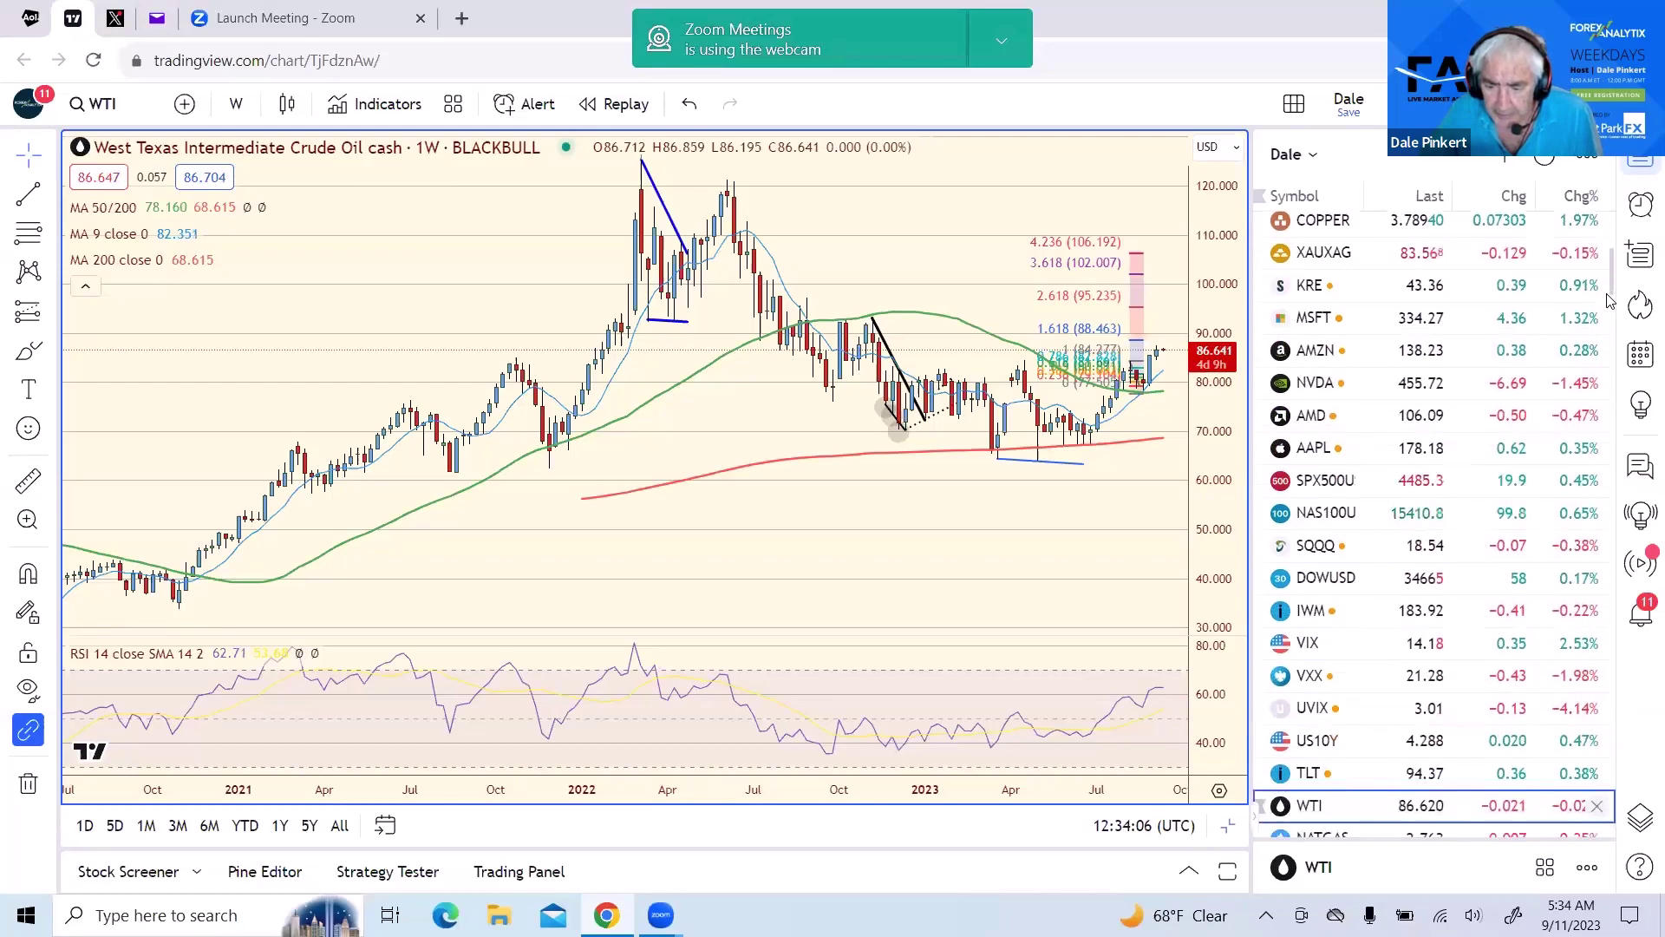
click(1303, 747)
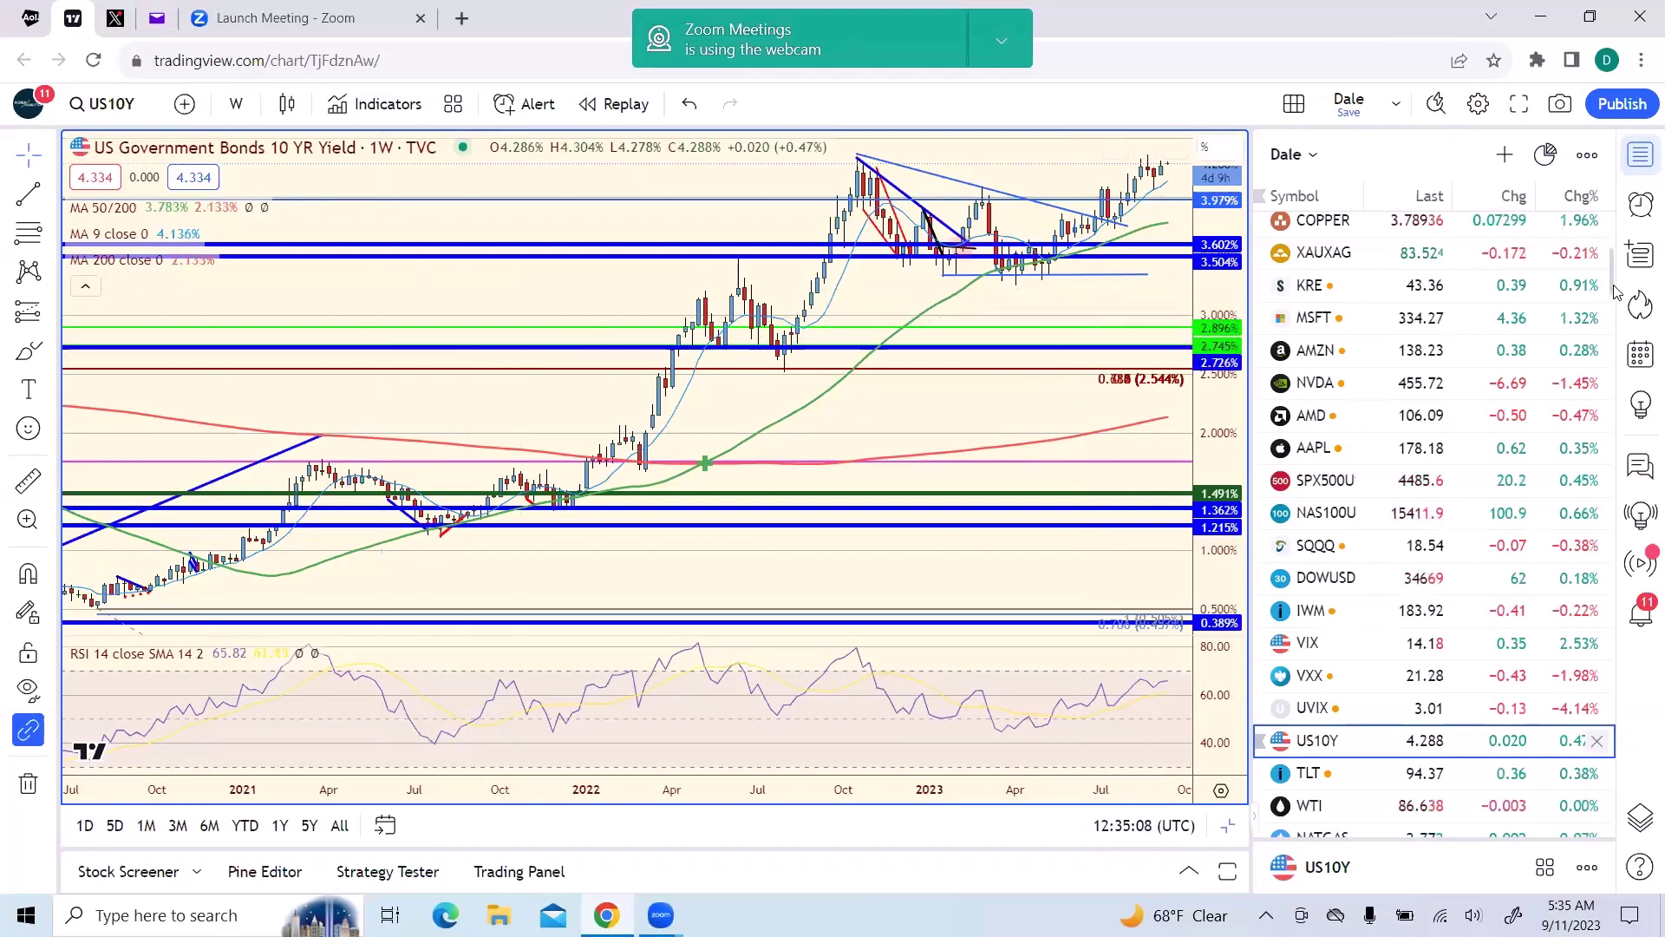
drag(1615, 289, 1612, 297)
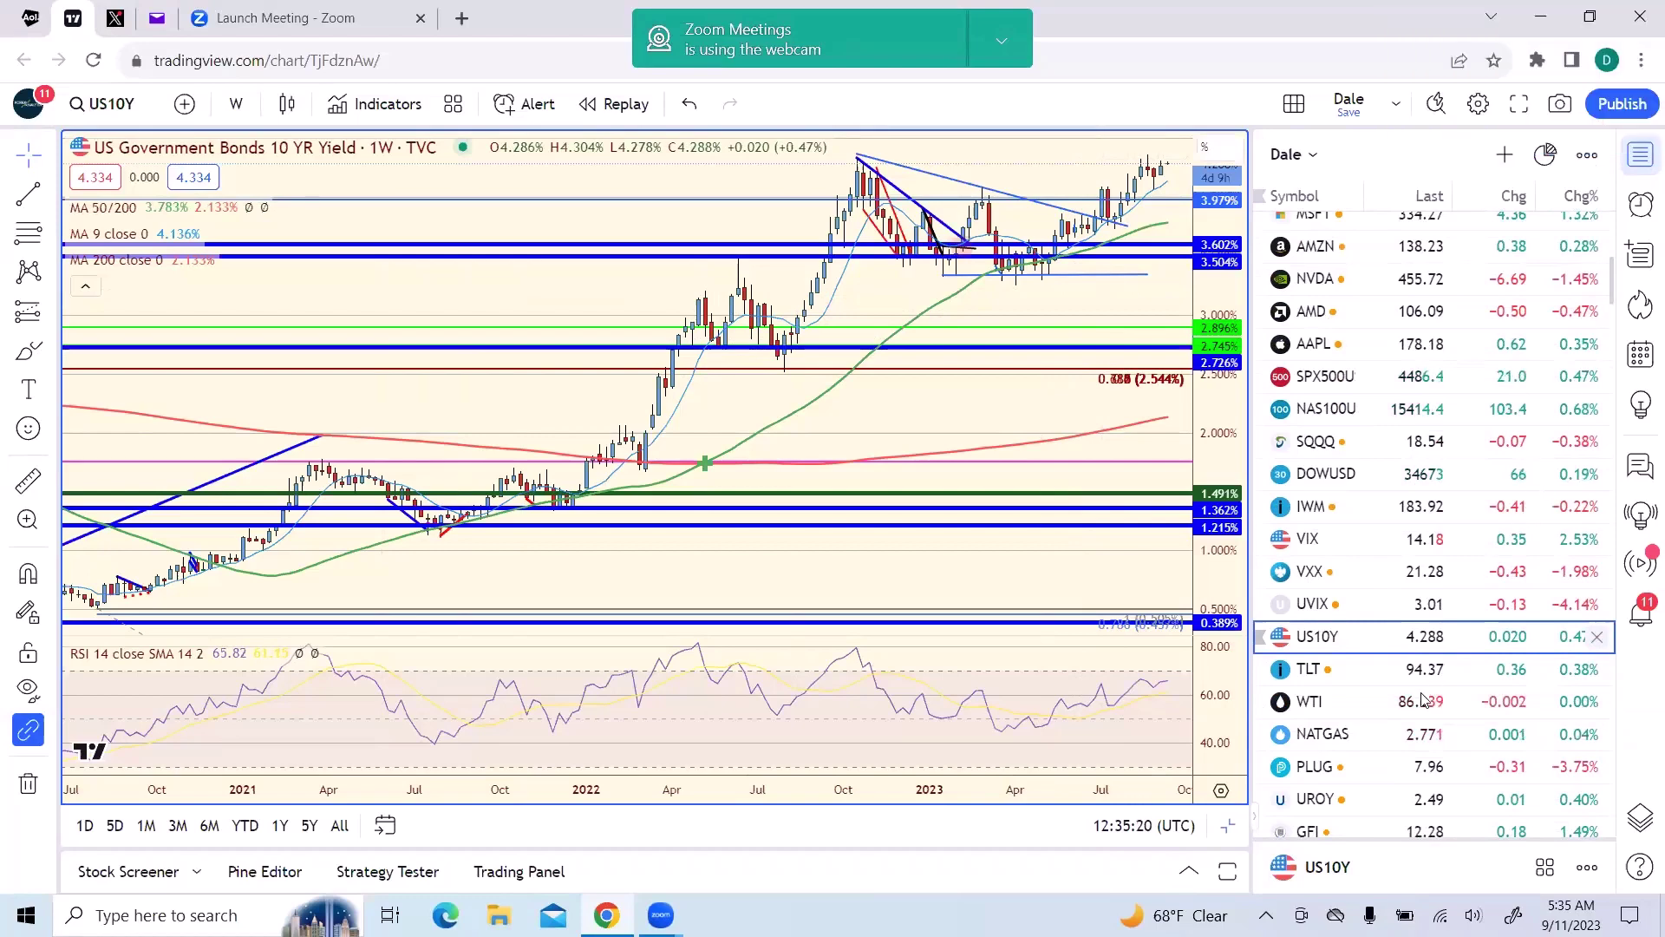
- View the weekly TLT Treasury bond ETF chart, then return to the US10Y yield chart
click(1313, 676)
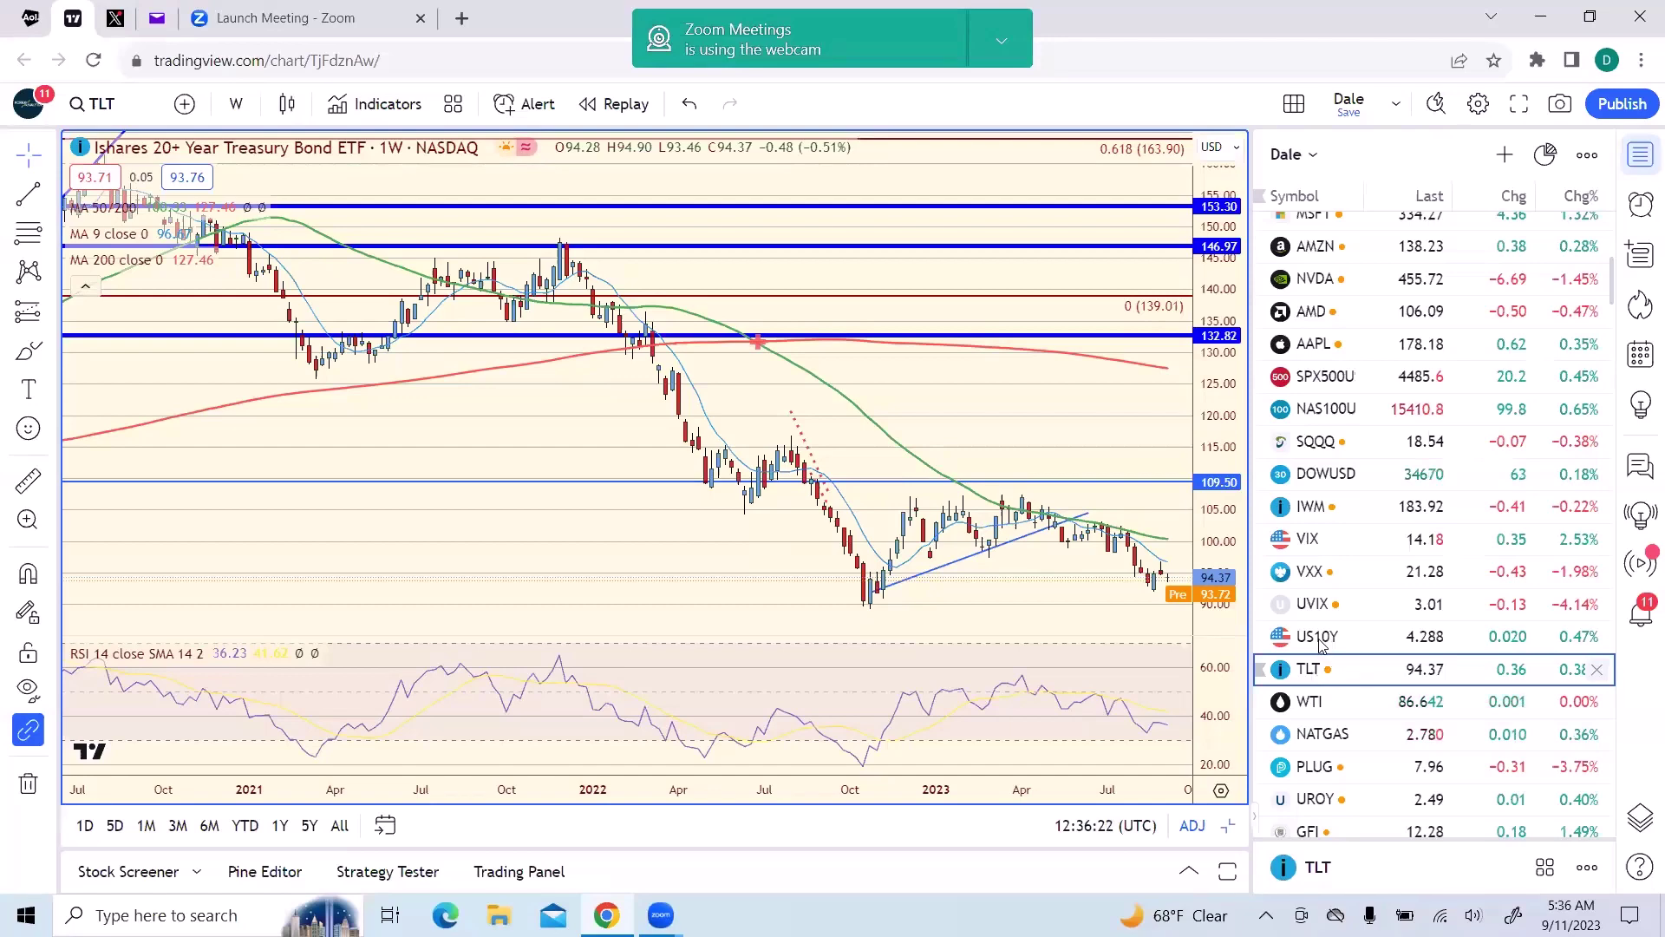
click(1319, 640)
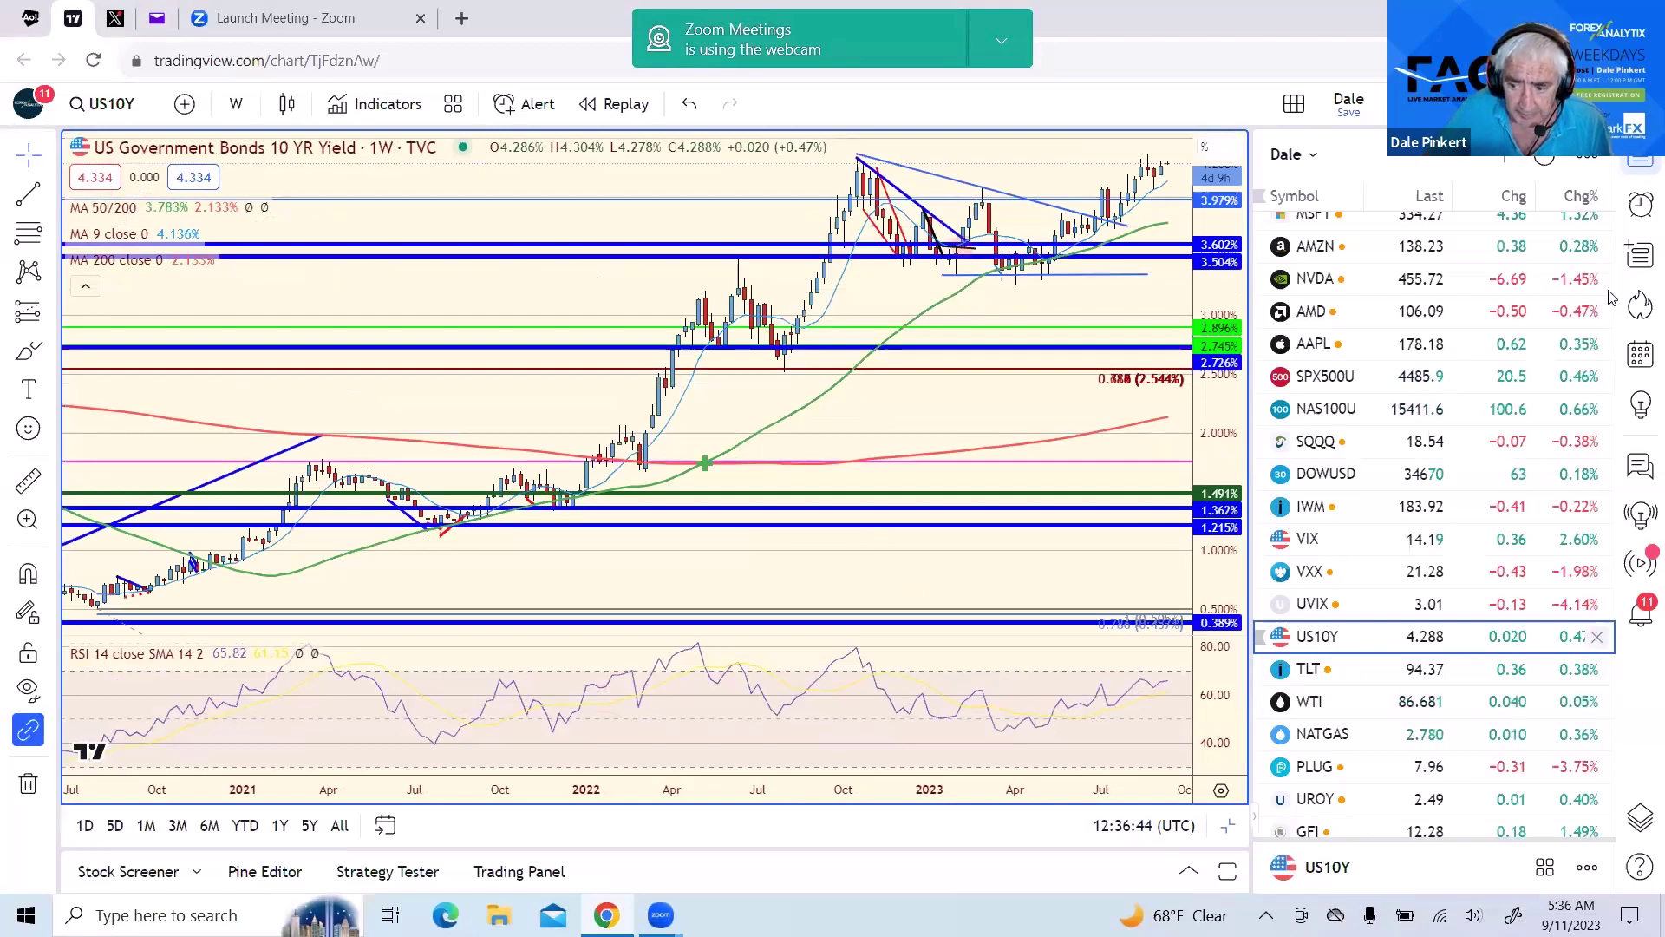
- Scroll the watchlist to the top and load the weekly USDJPY chart
scroll(1611, 298, up, 6)
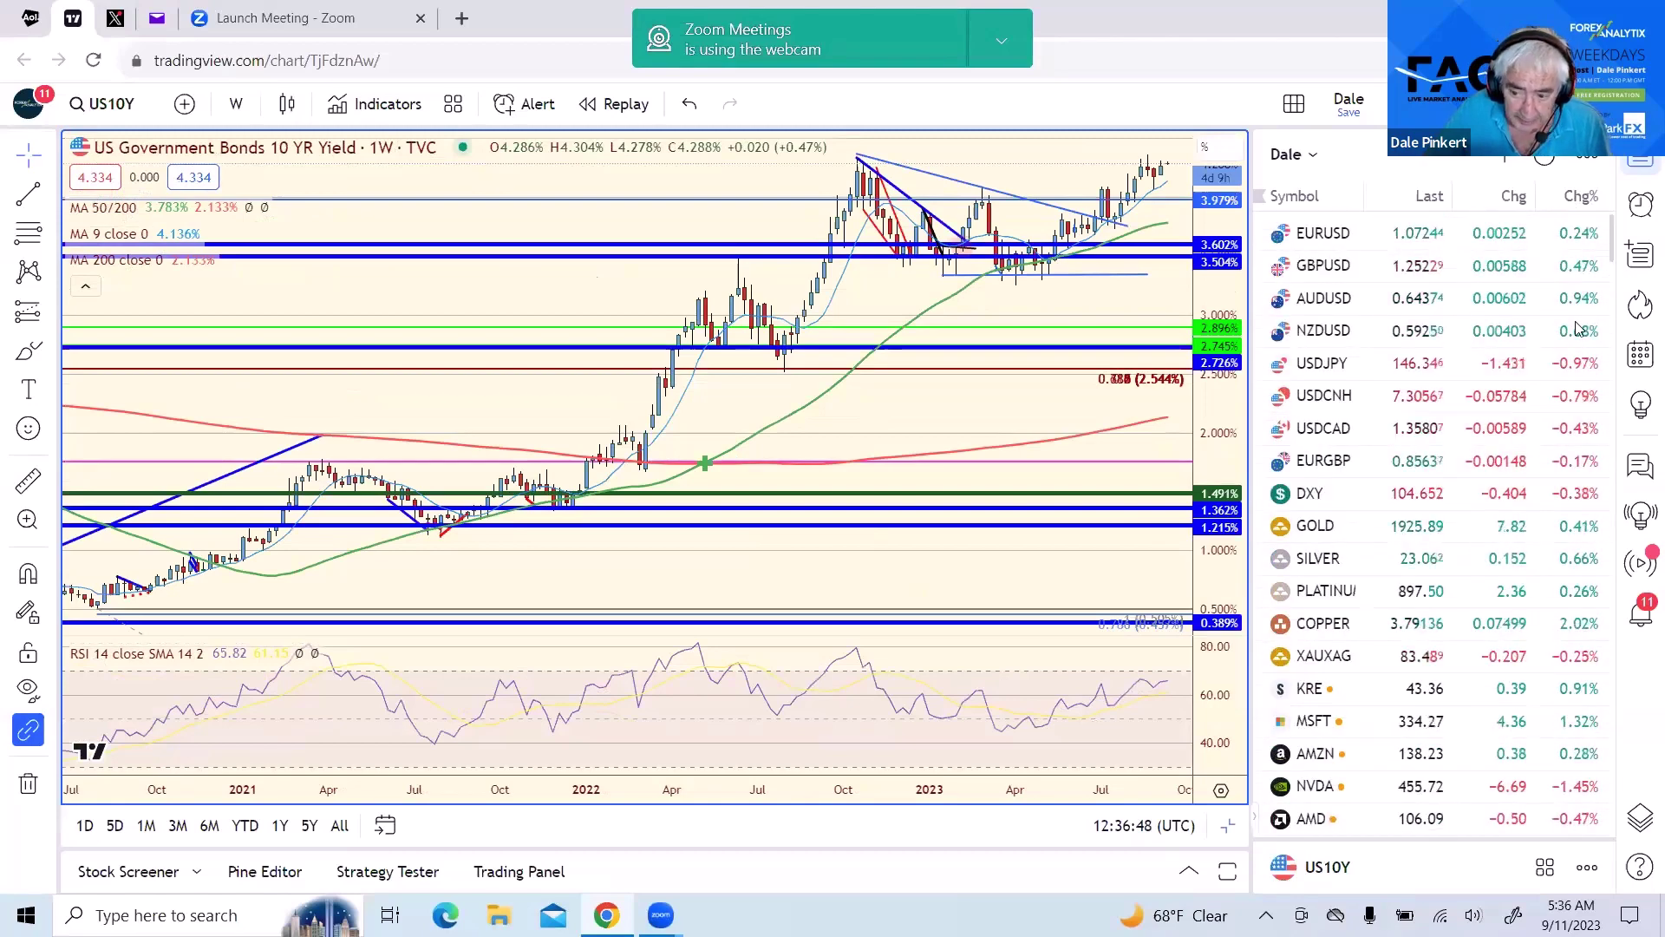
click(1312, 377)
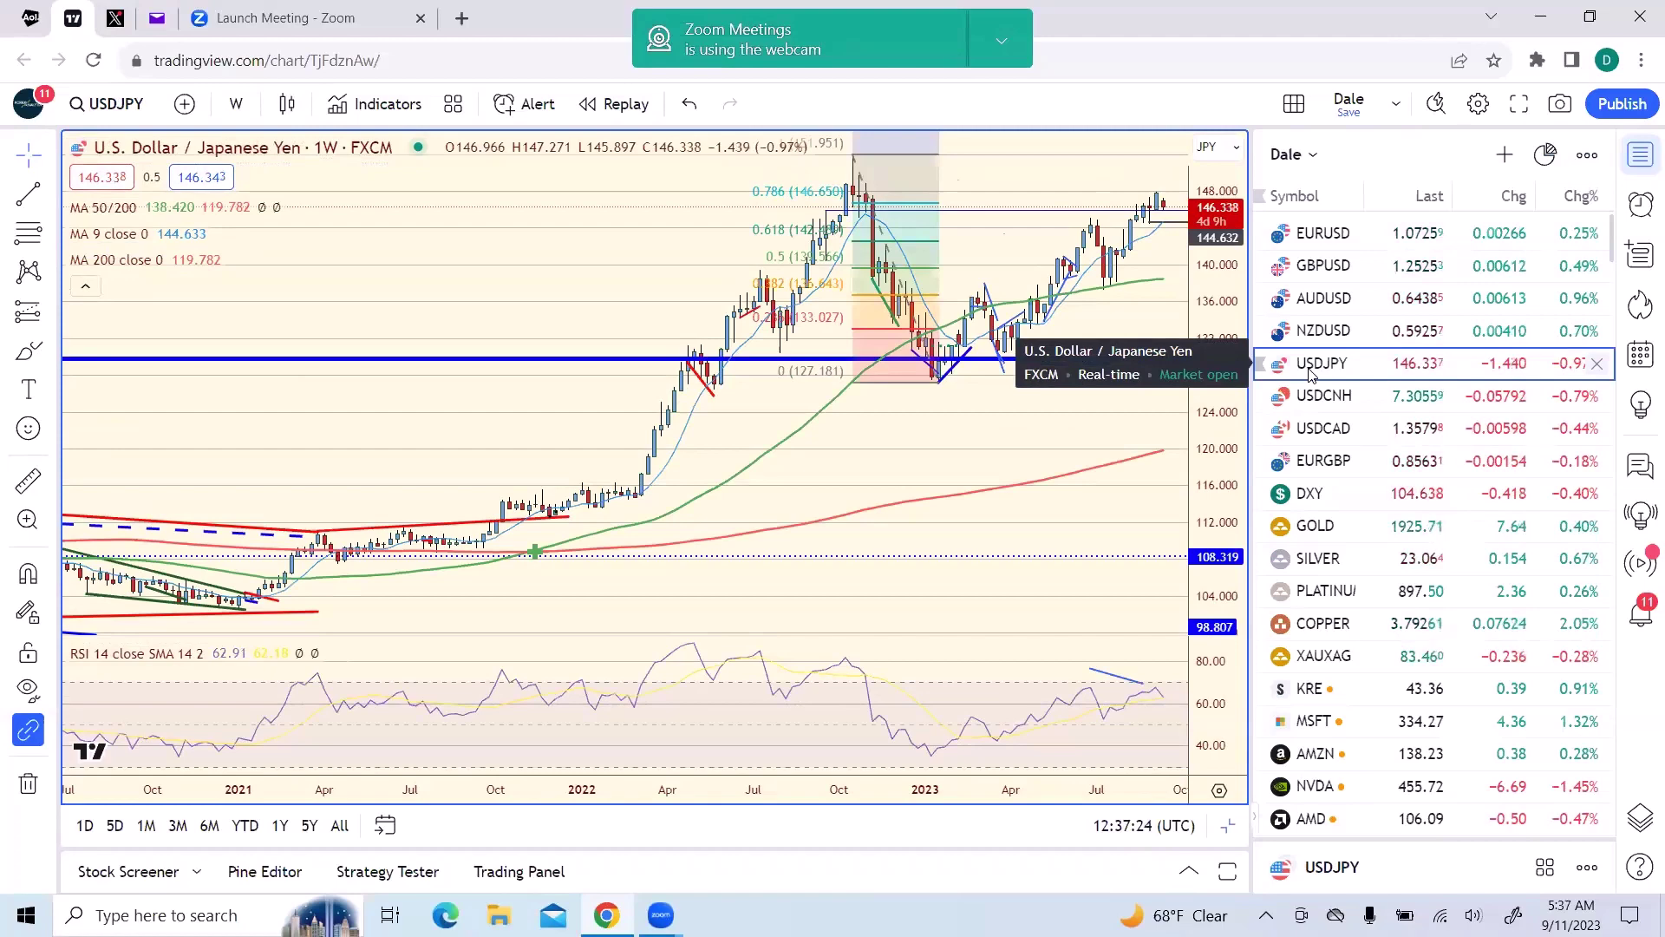
click(1313, 502)
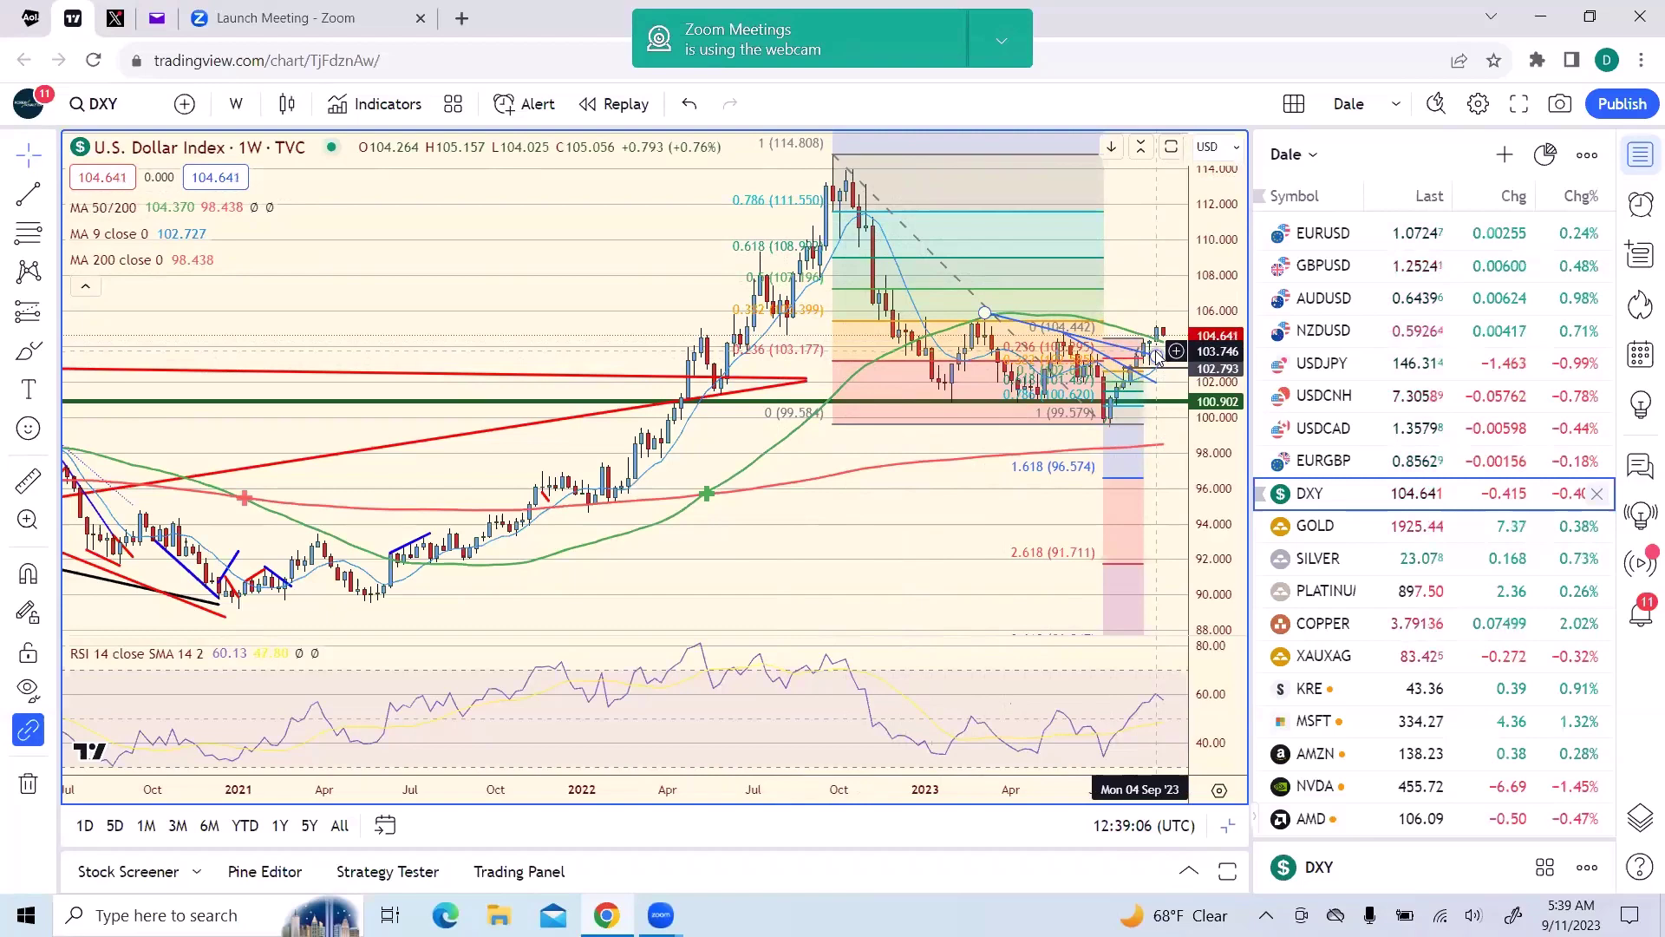
- Check the USDJPY chart, then load the weekly USDCNH chart at 7.3055
click(1336, 368)
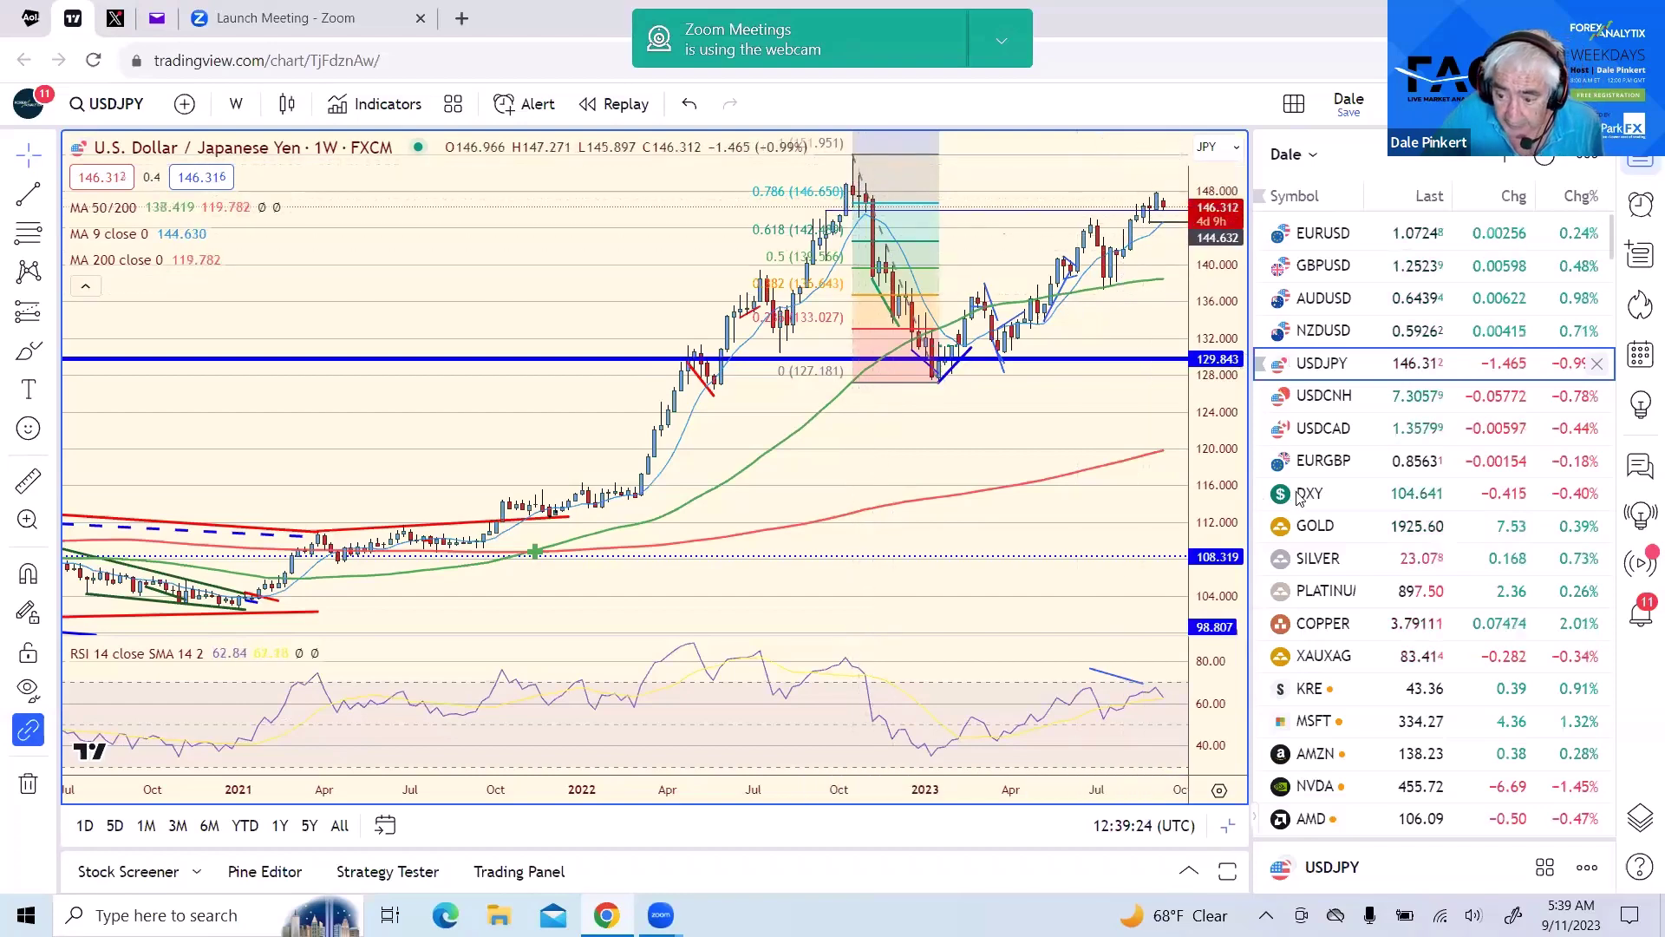
click(1318, 396)
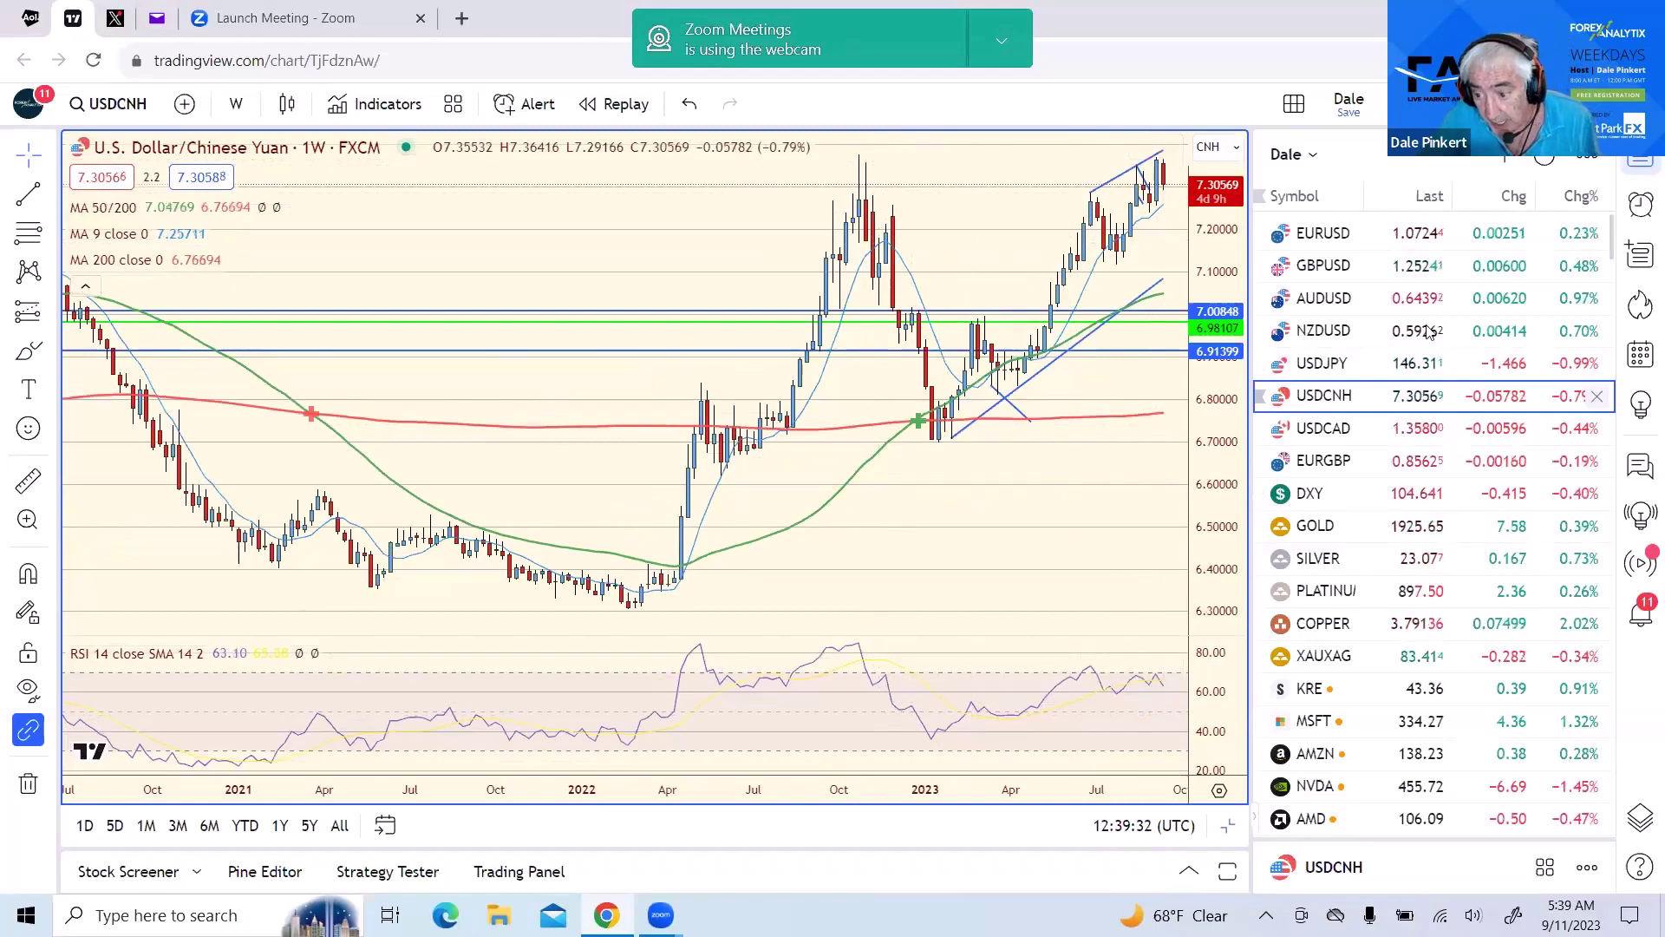
scroll(1615, 251, down, 5)
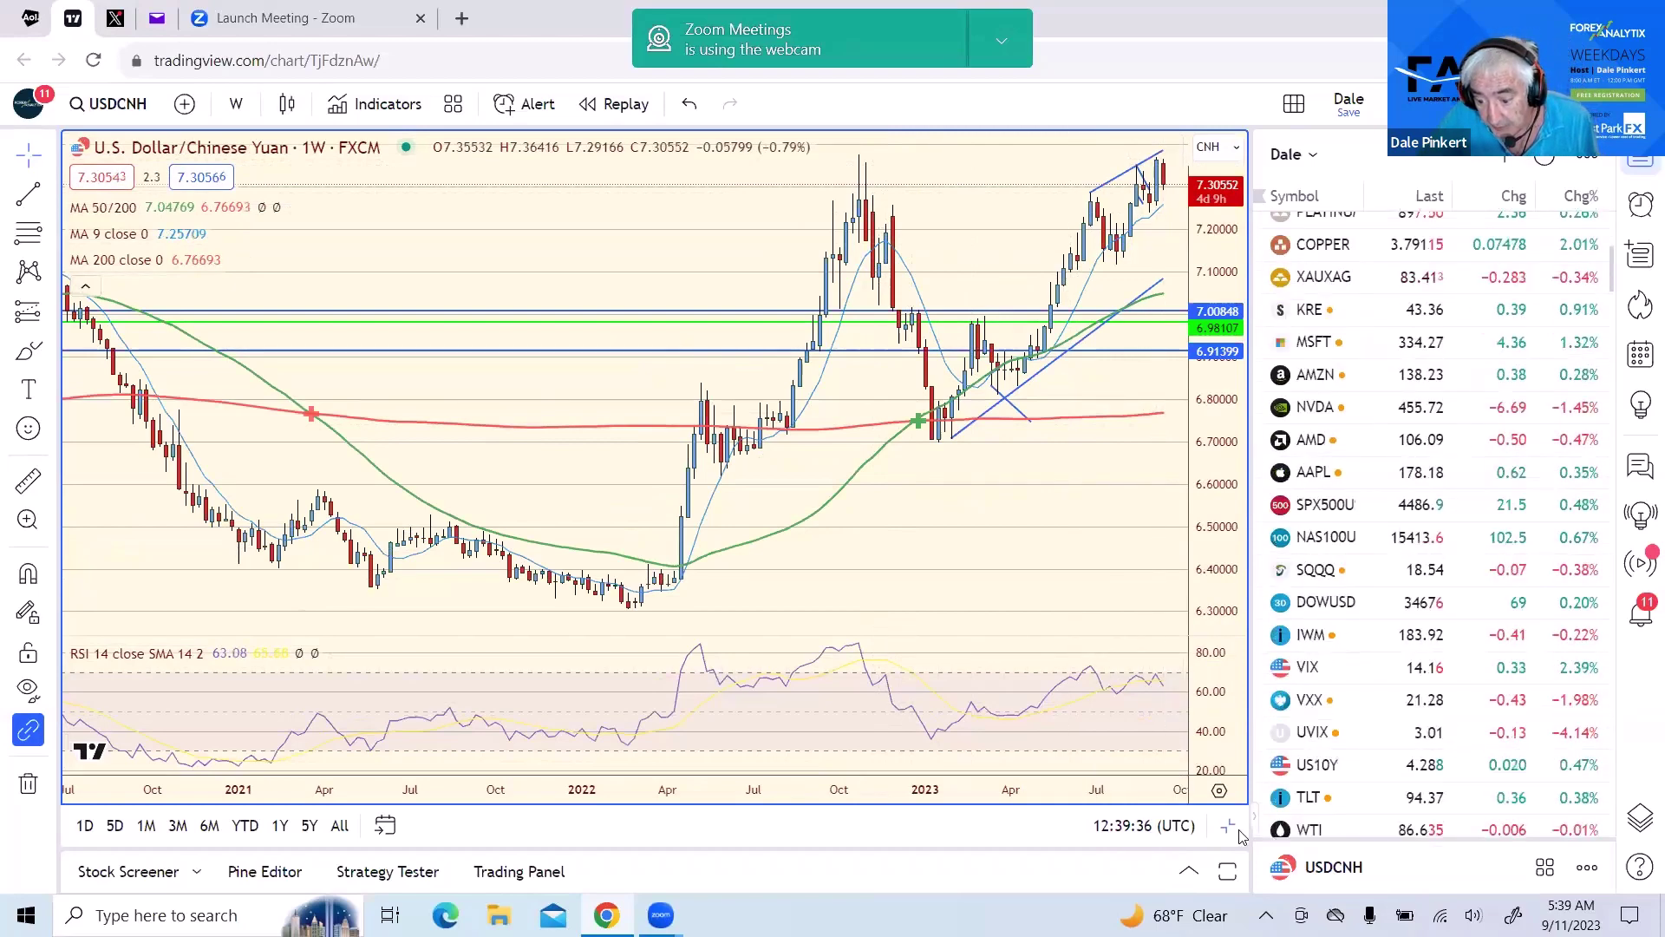
- Glance at the US10Y chart, then load the weekly TLT chart at 94.37
click(1317, 767)
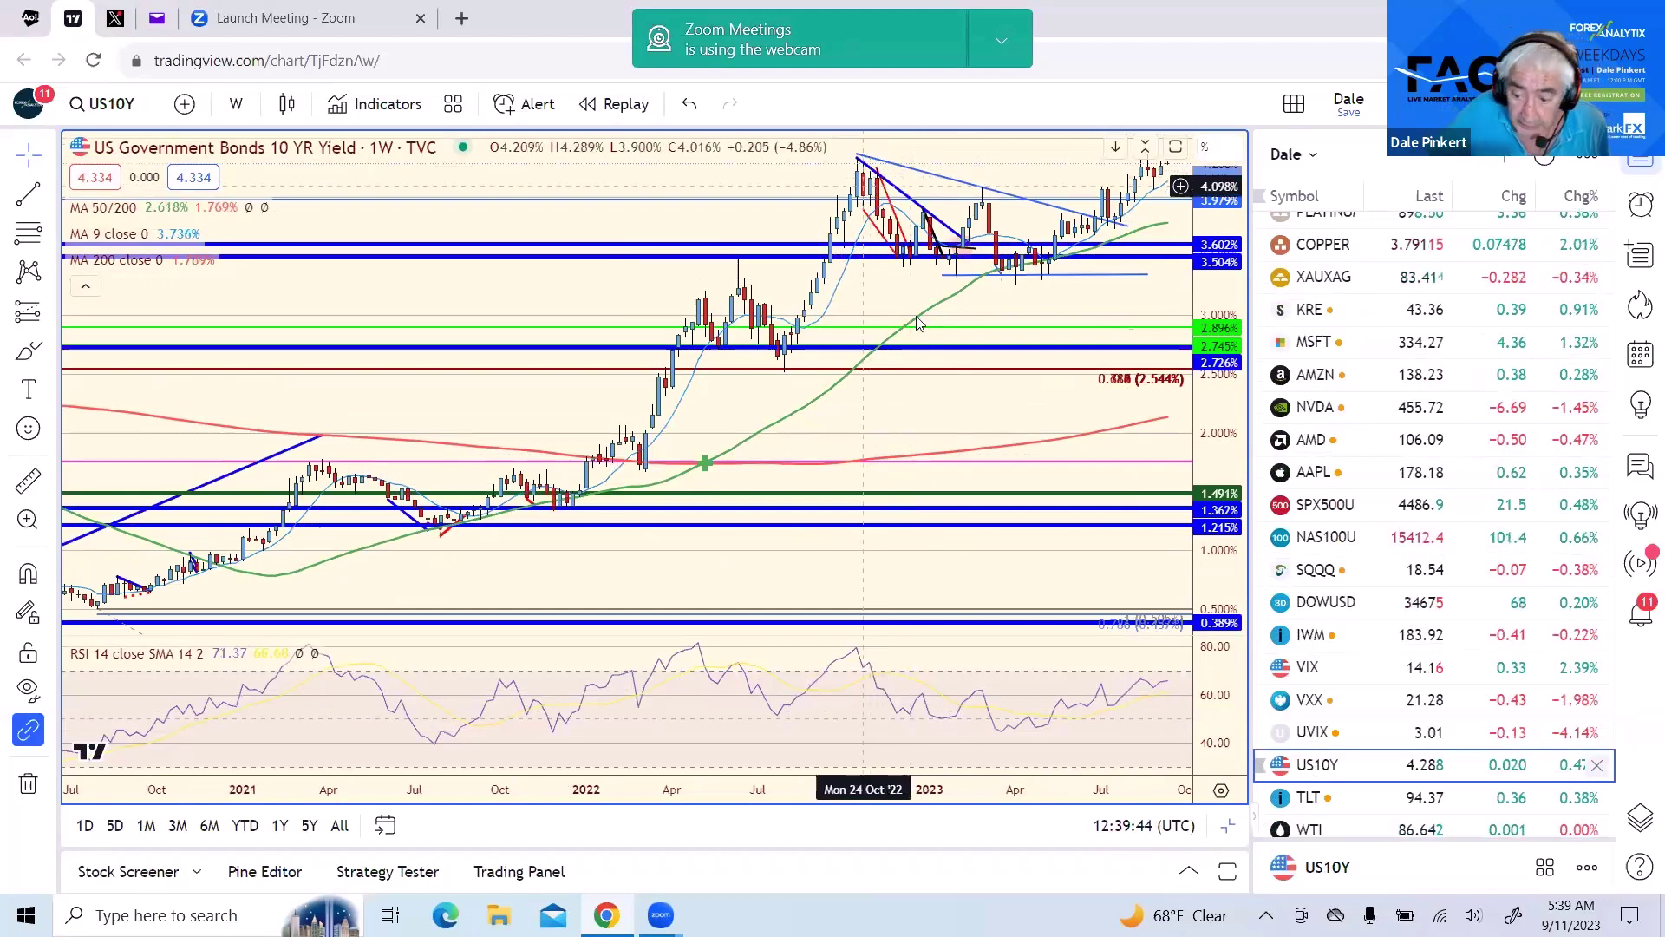
click(1317, 799)
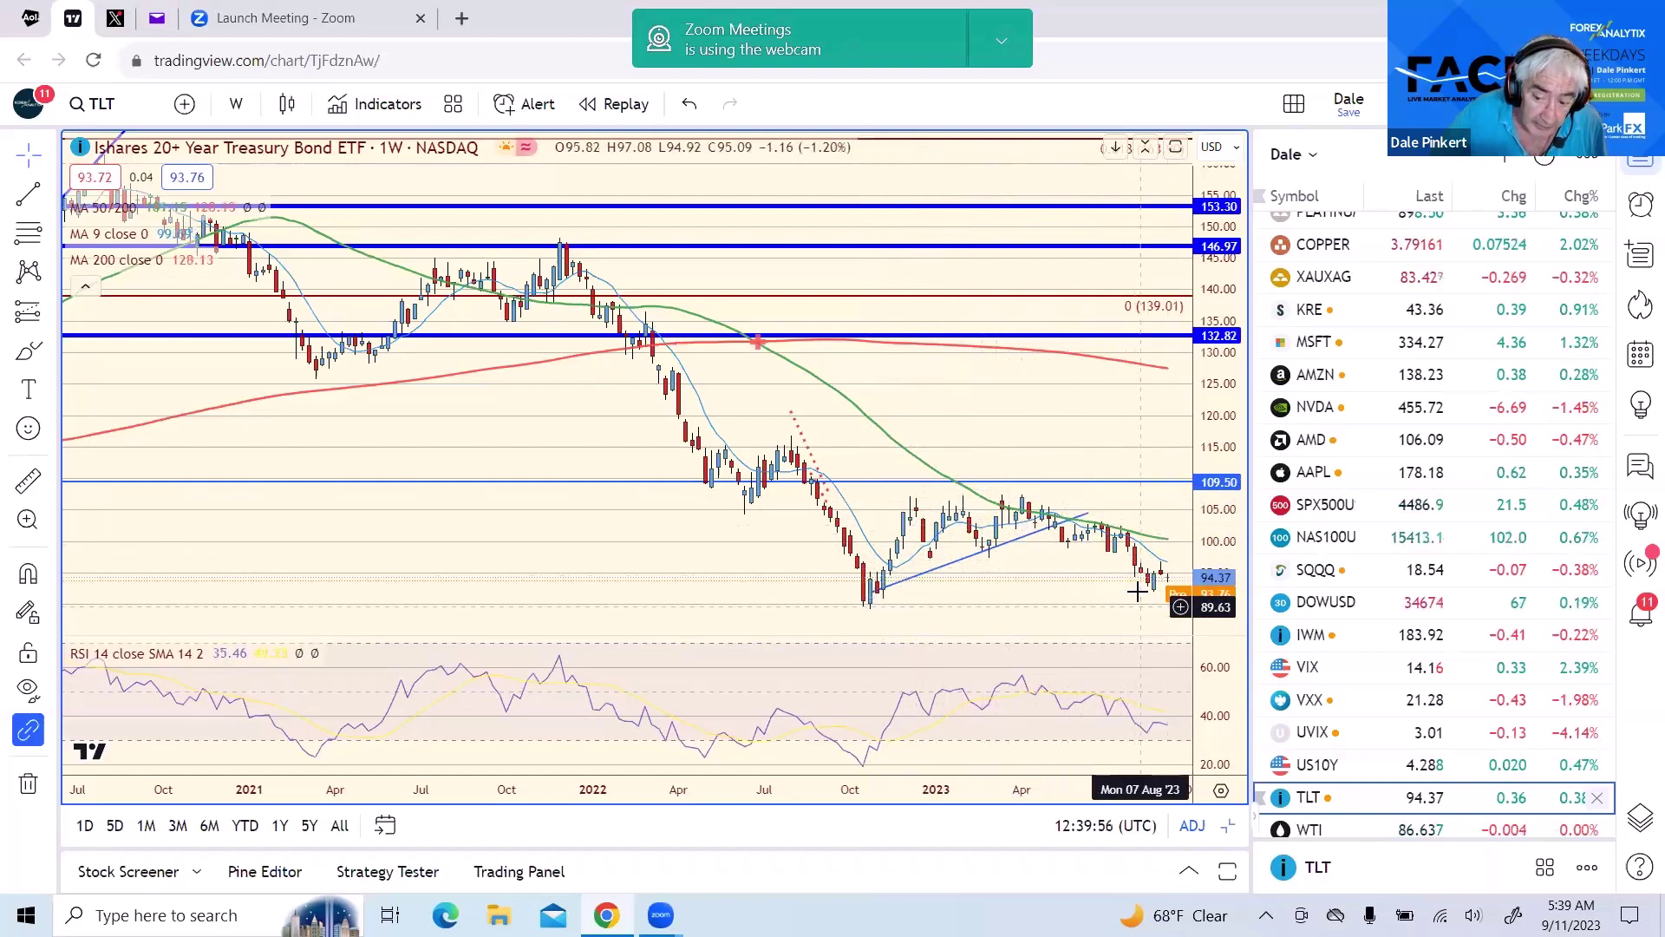
- Load the weekly SPX500U S&P 500 chart at 4486.1 and scroll the watchlist down
click(1342, 512)
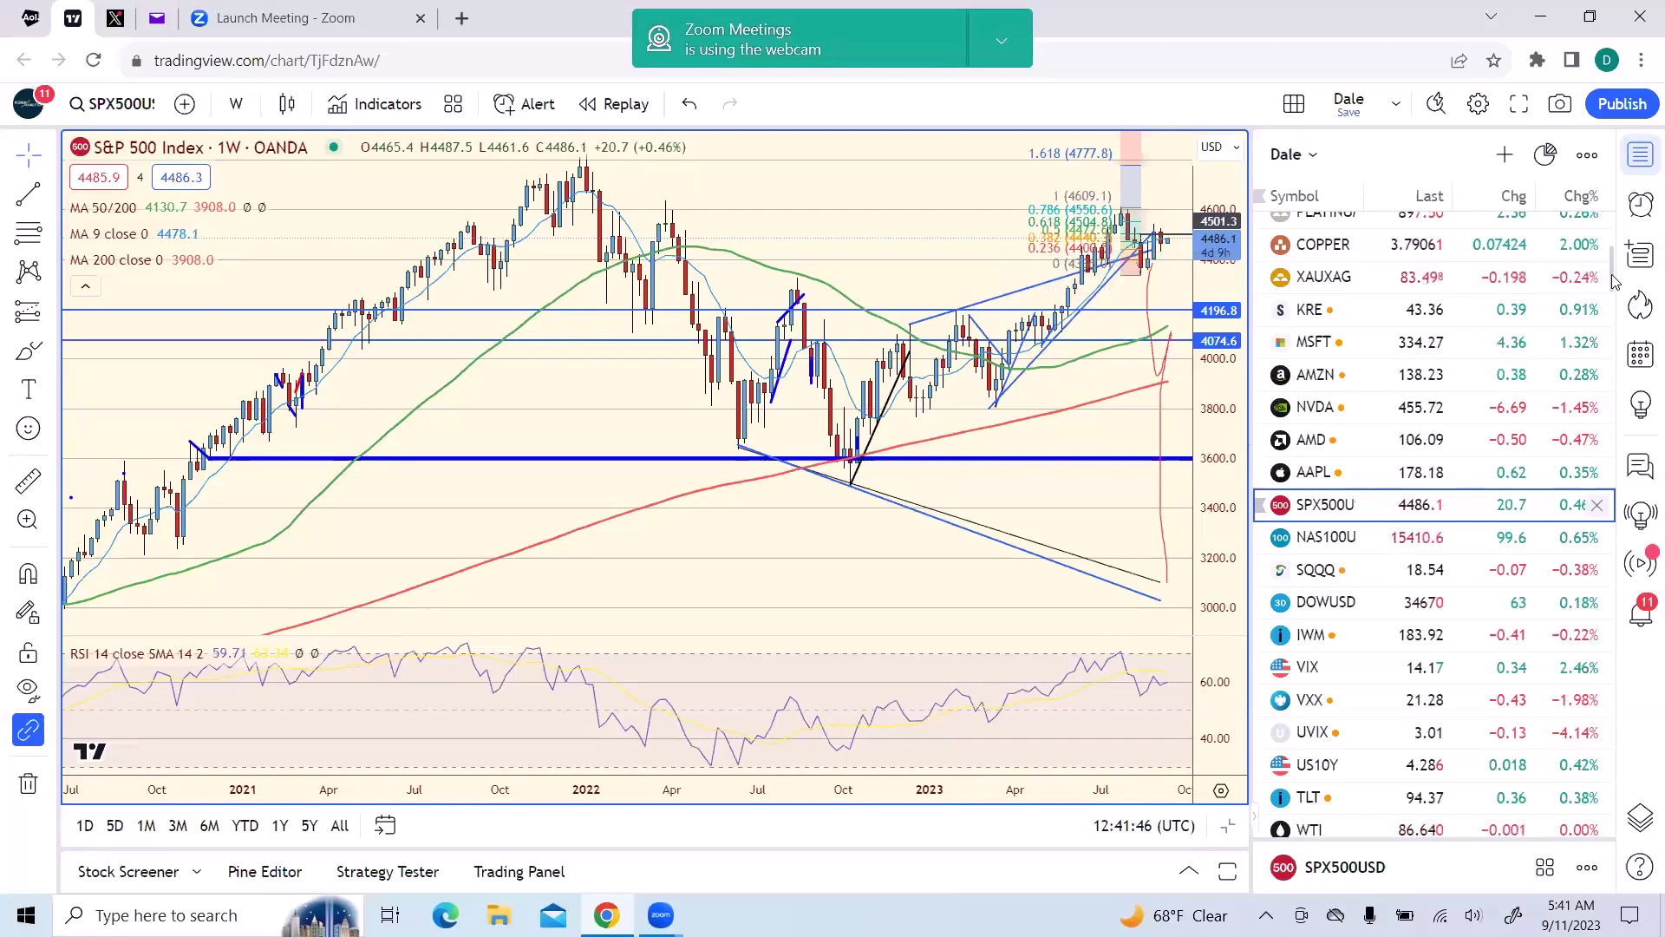
scroll(1614, 287, down, 1)
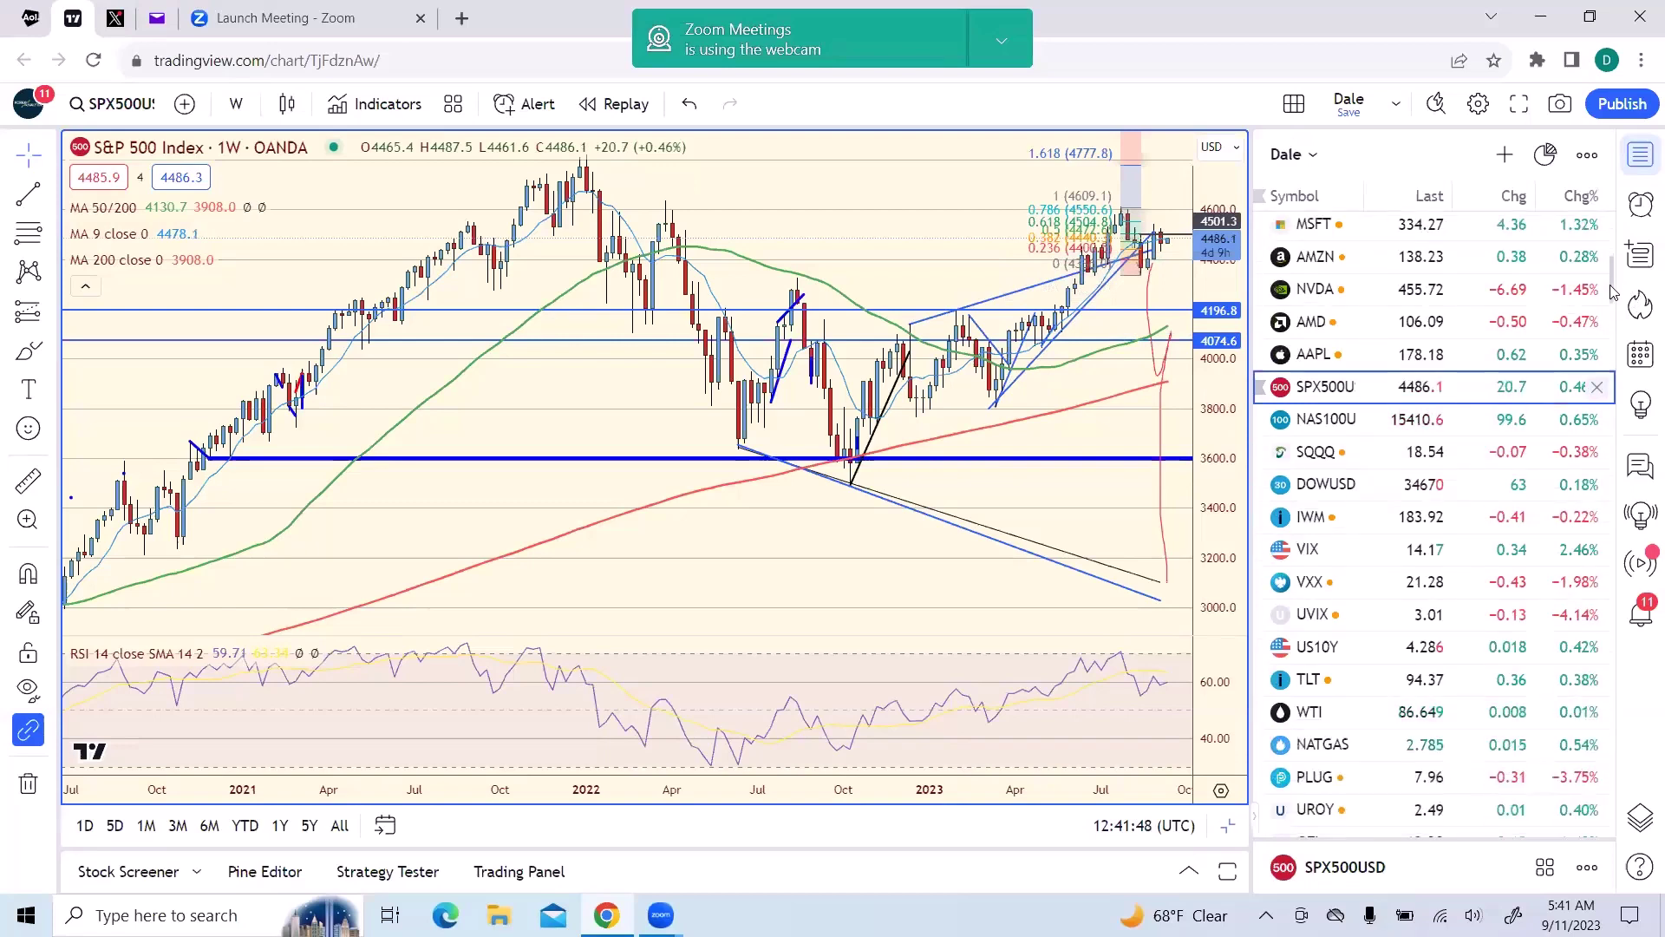
- Load the AAPL chart and change its interval from weekly to 1 day
click(1306, 358)
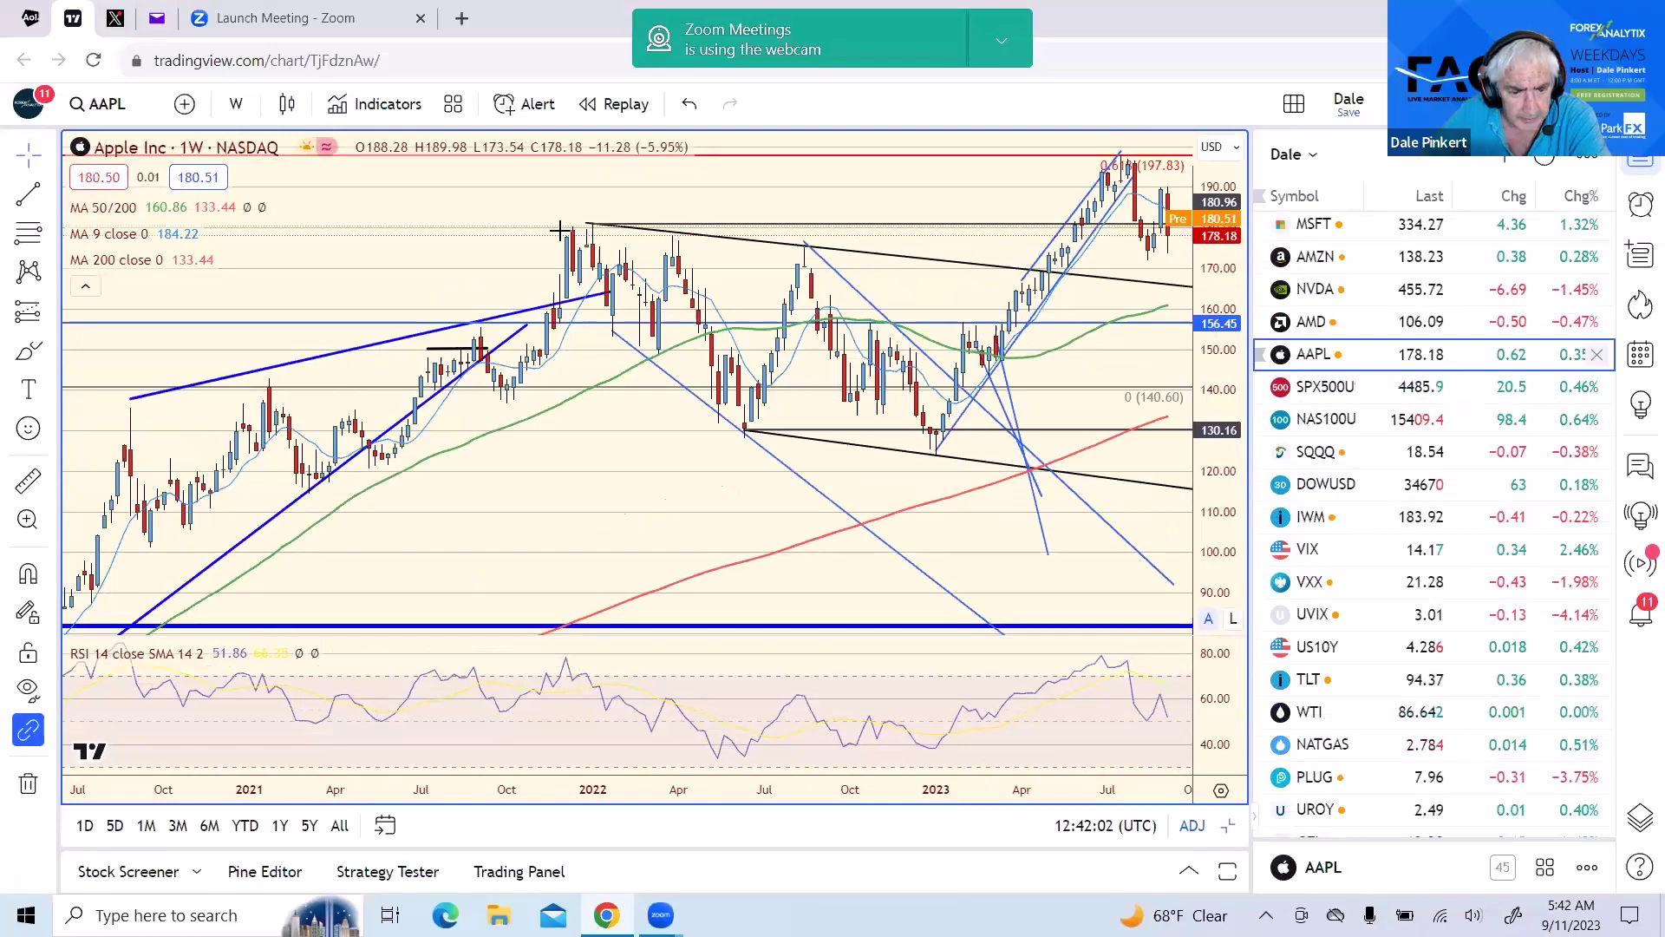
click(226, 121)
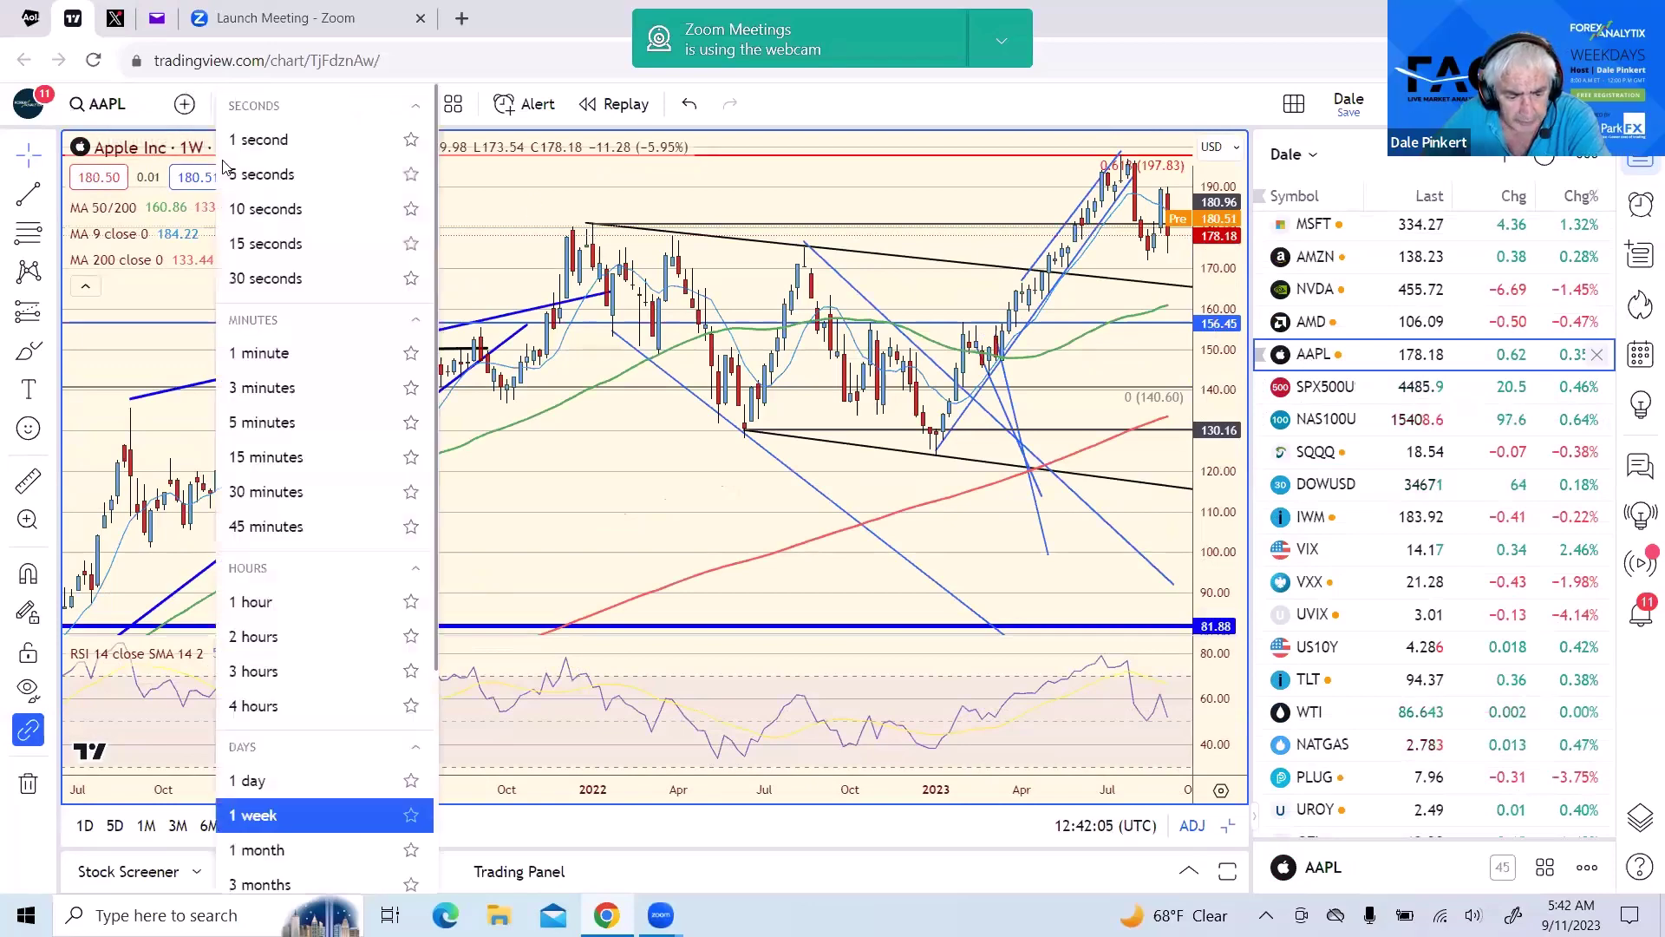
click(330, 784)
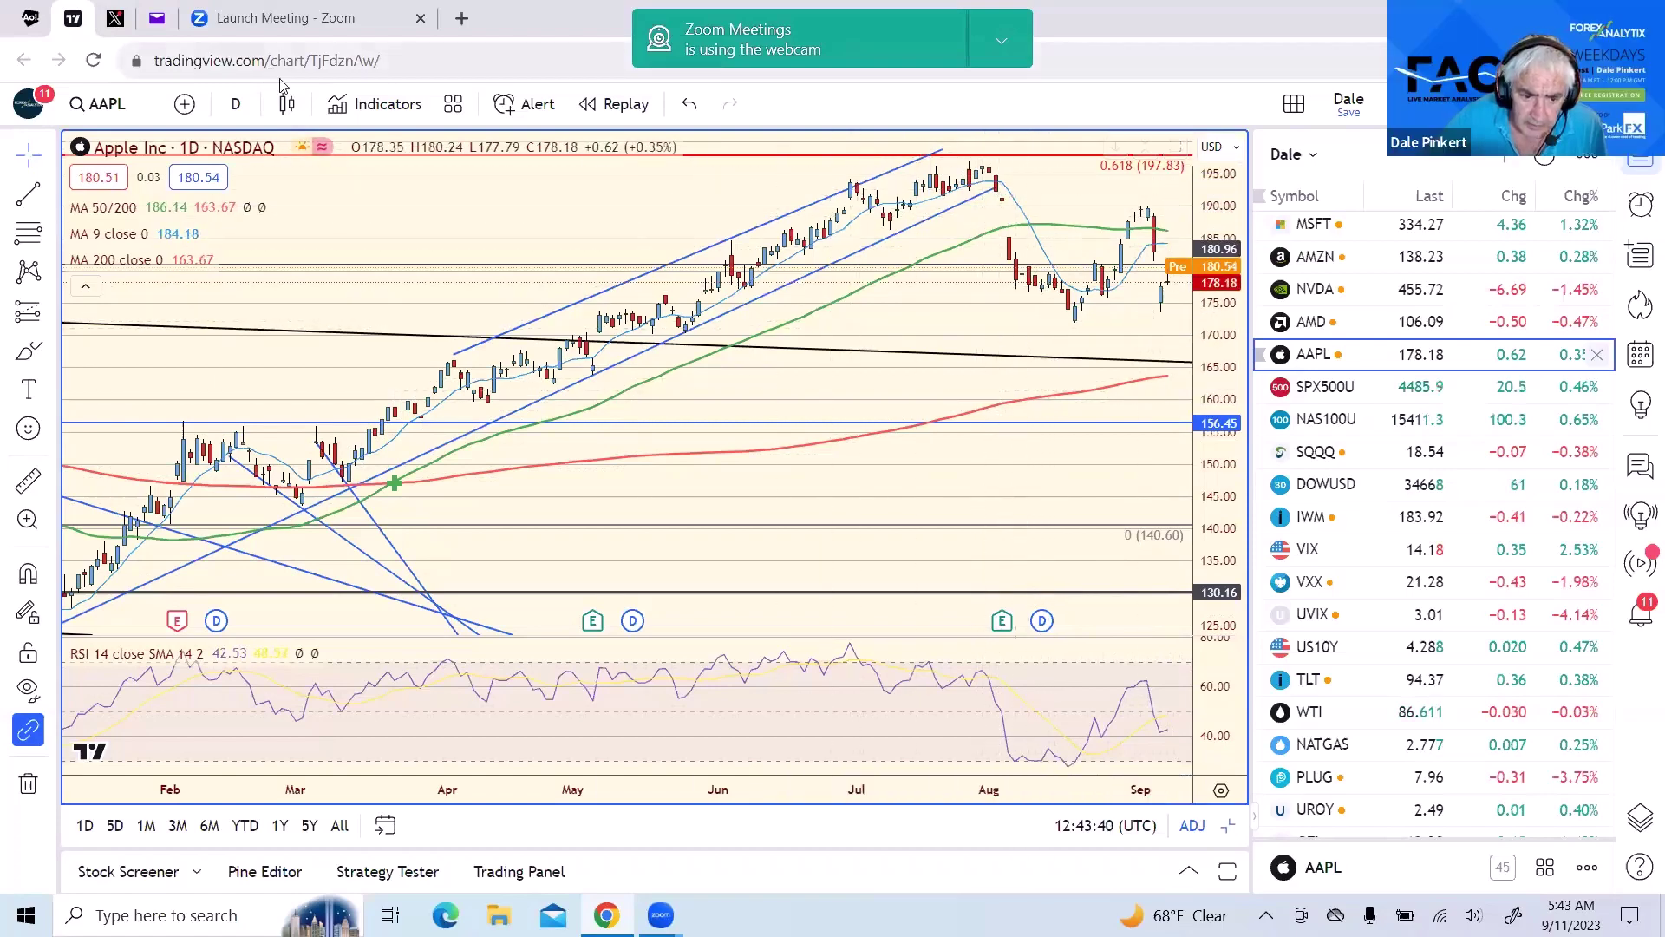
- Switch Apple's chart to 1-month candles covering 2011 to 2023
click(242, 105)
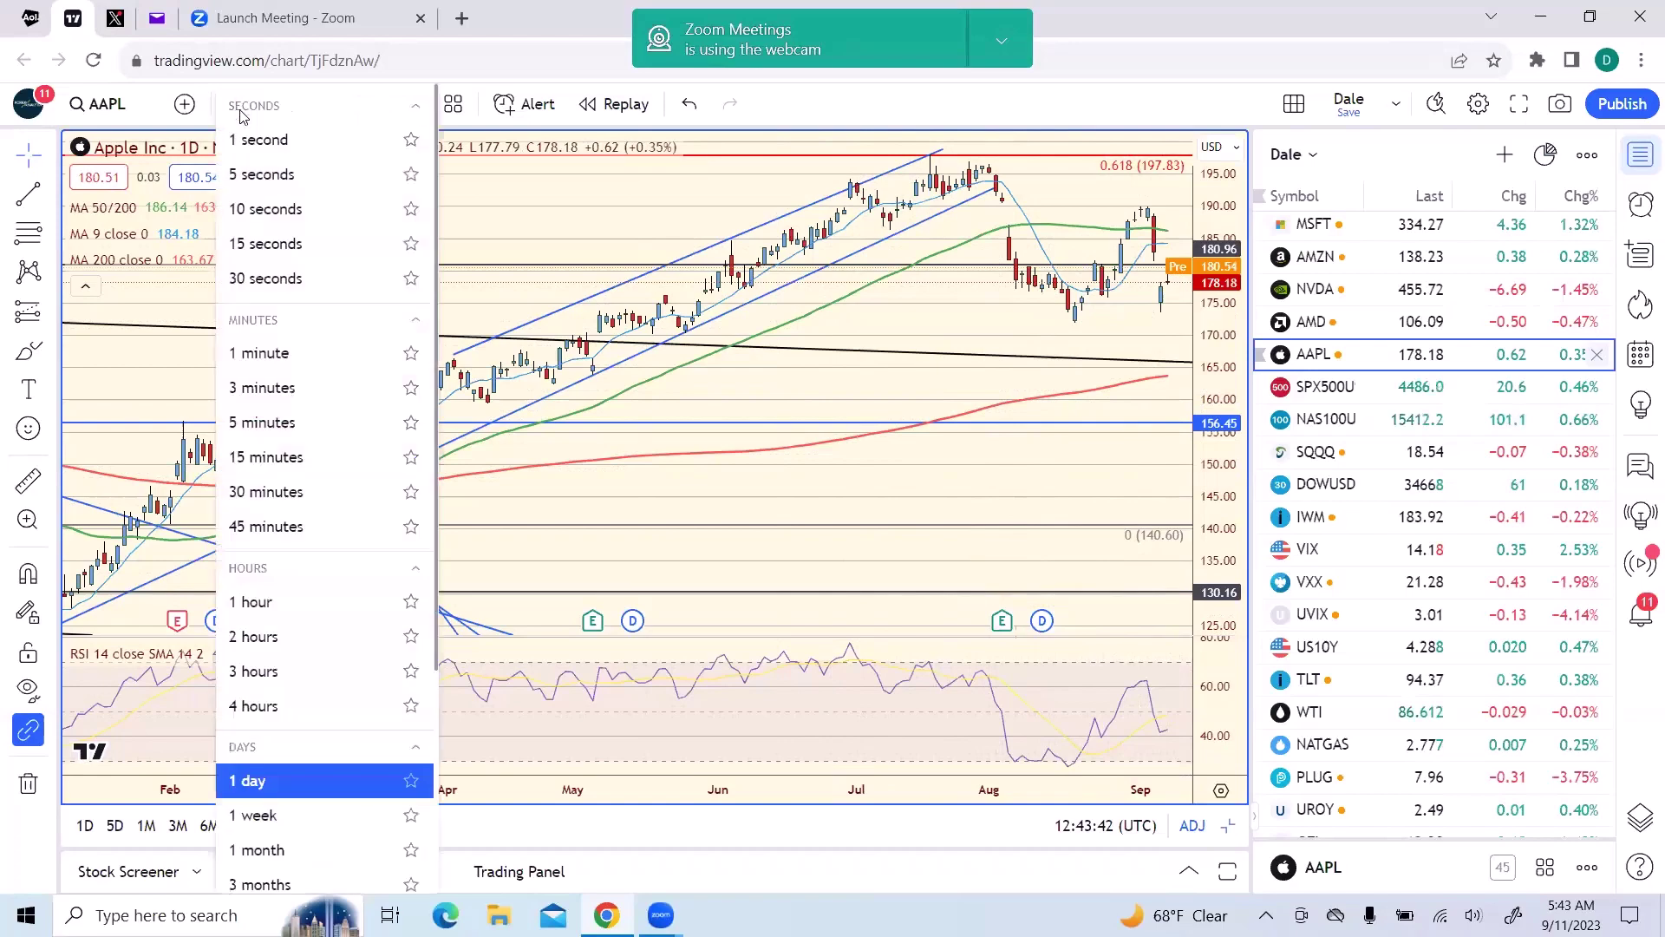
click(297, 850)
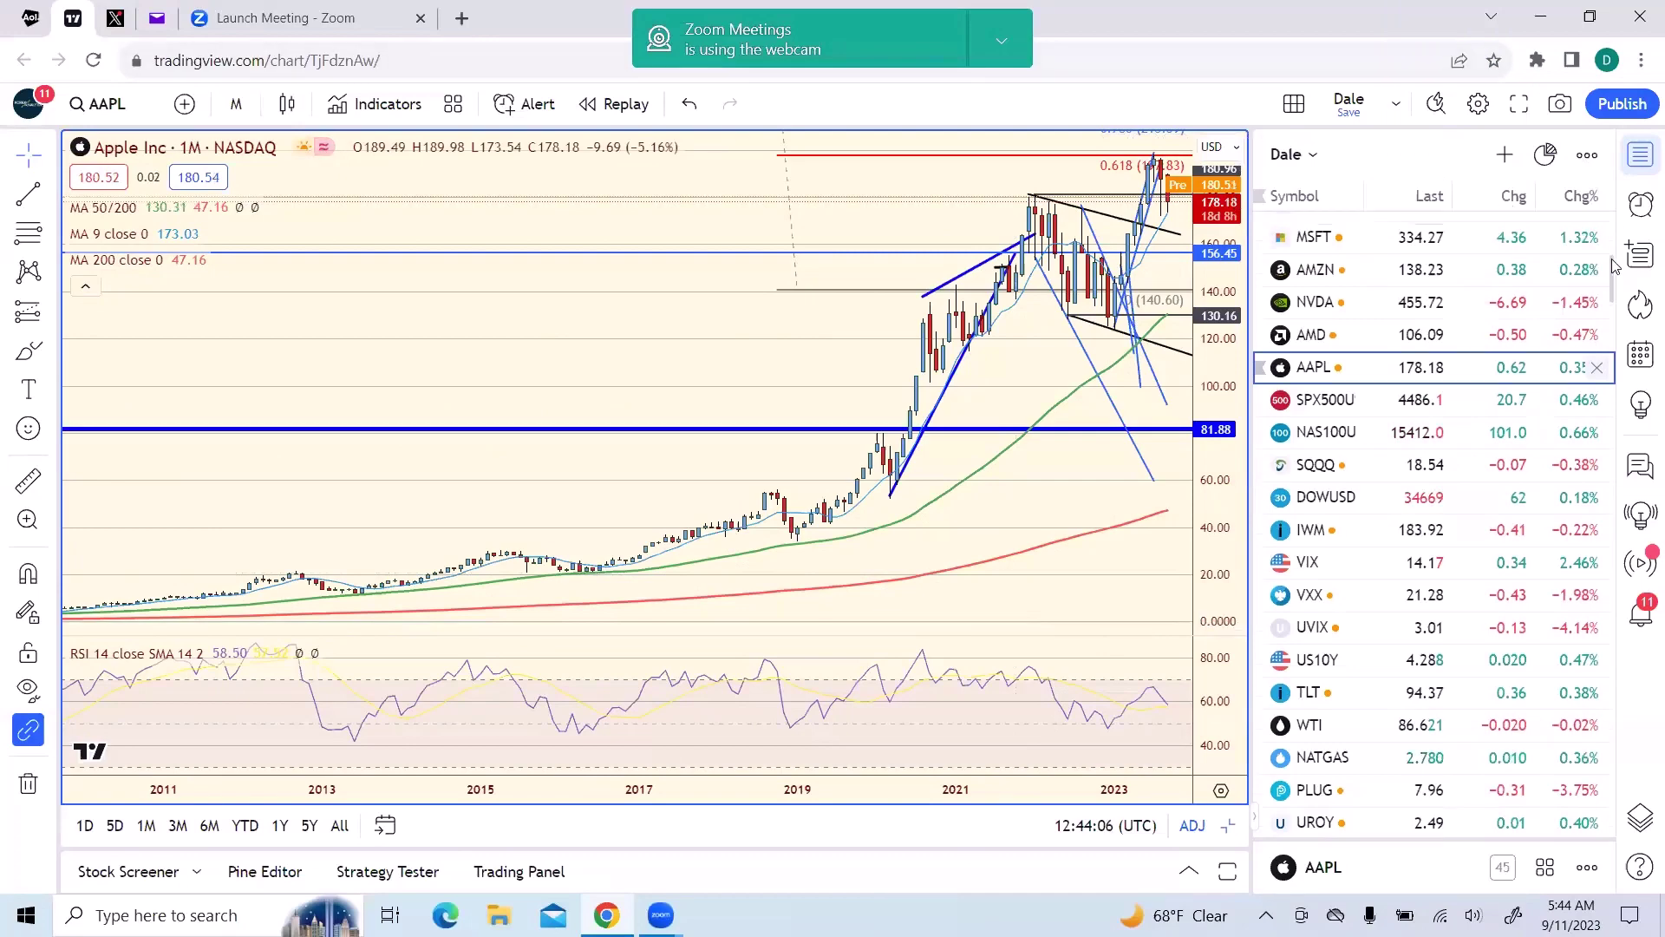
scroll(1615, 260, up, 2)
scroll(1615, 248, up, 6)
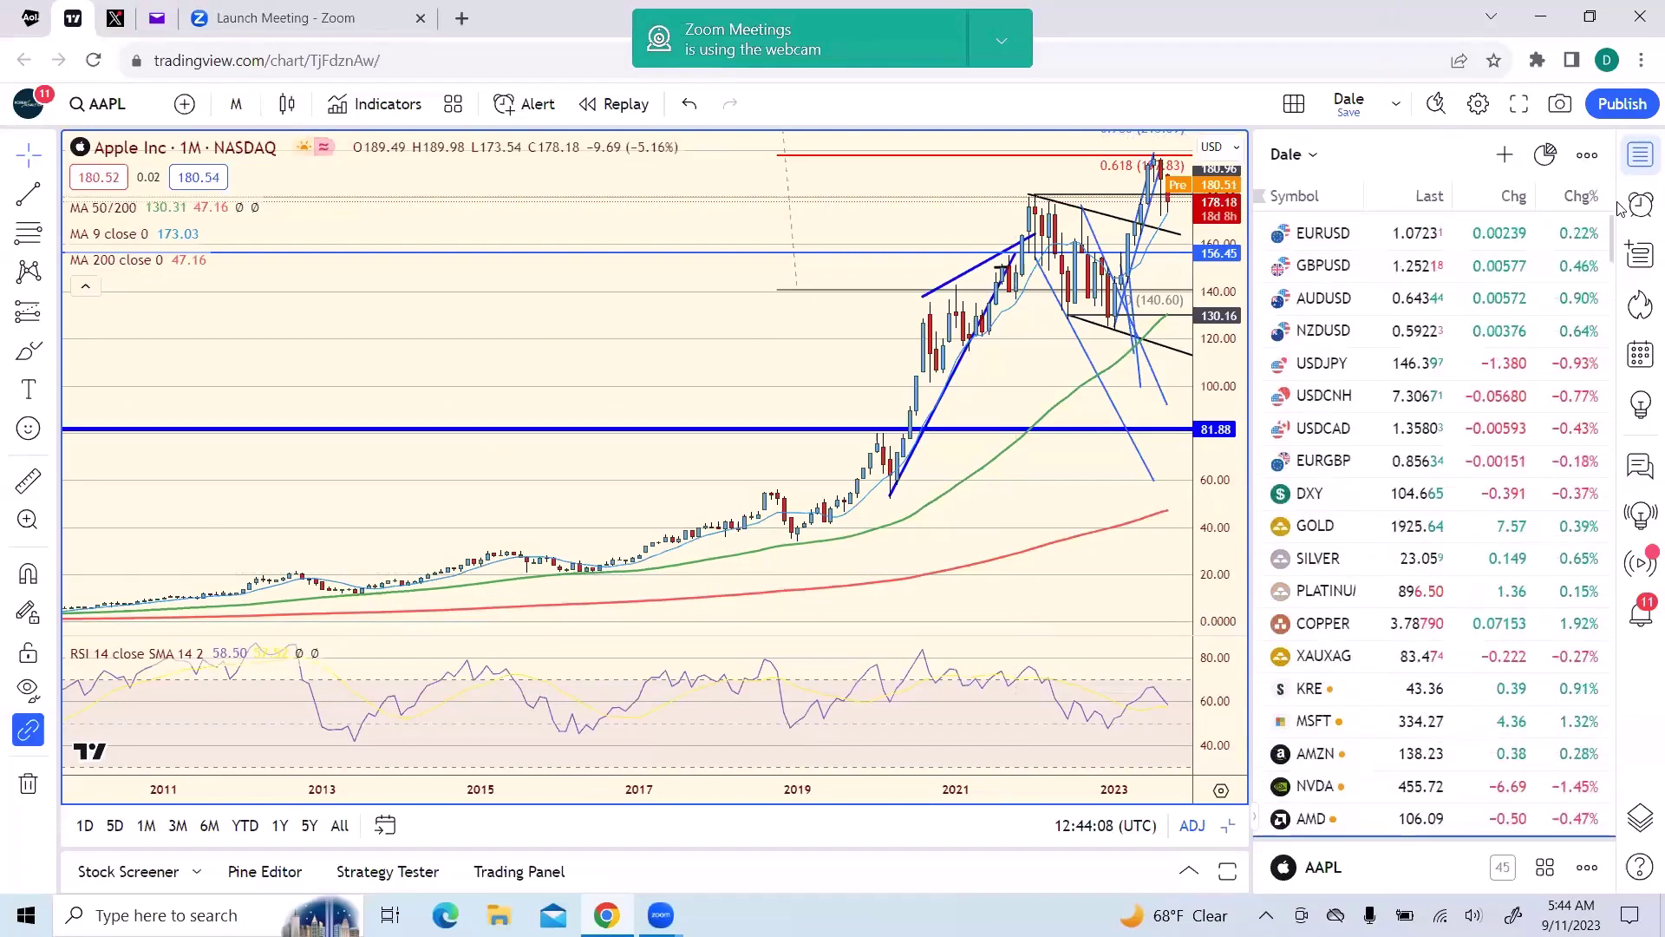
scroll(1612, 245, down, 2)
scroll(1612, 245, down, 6)
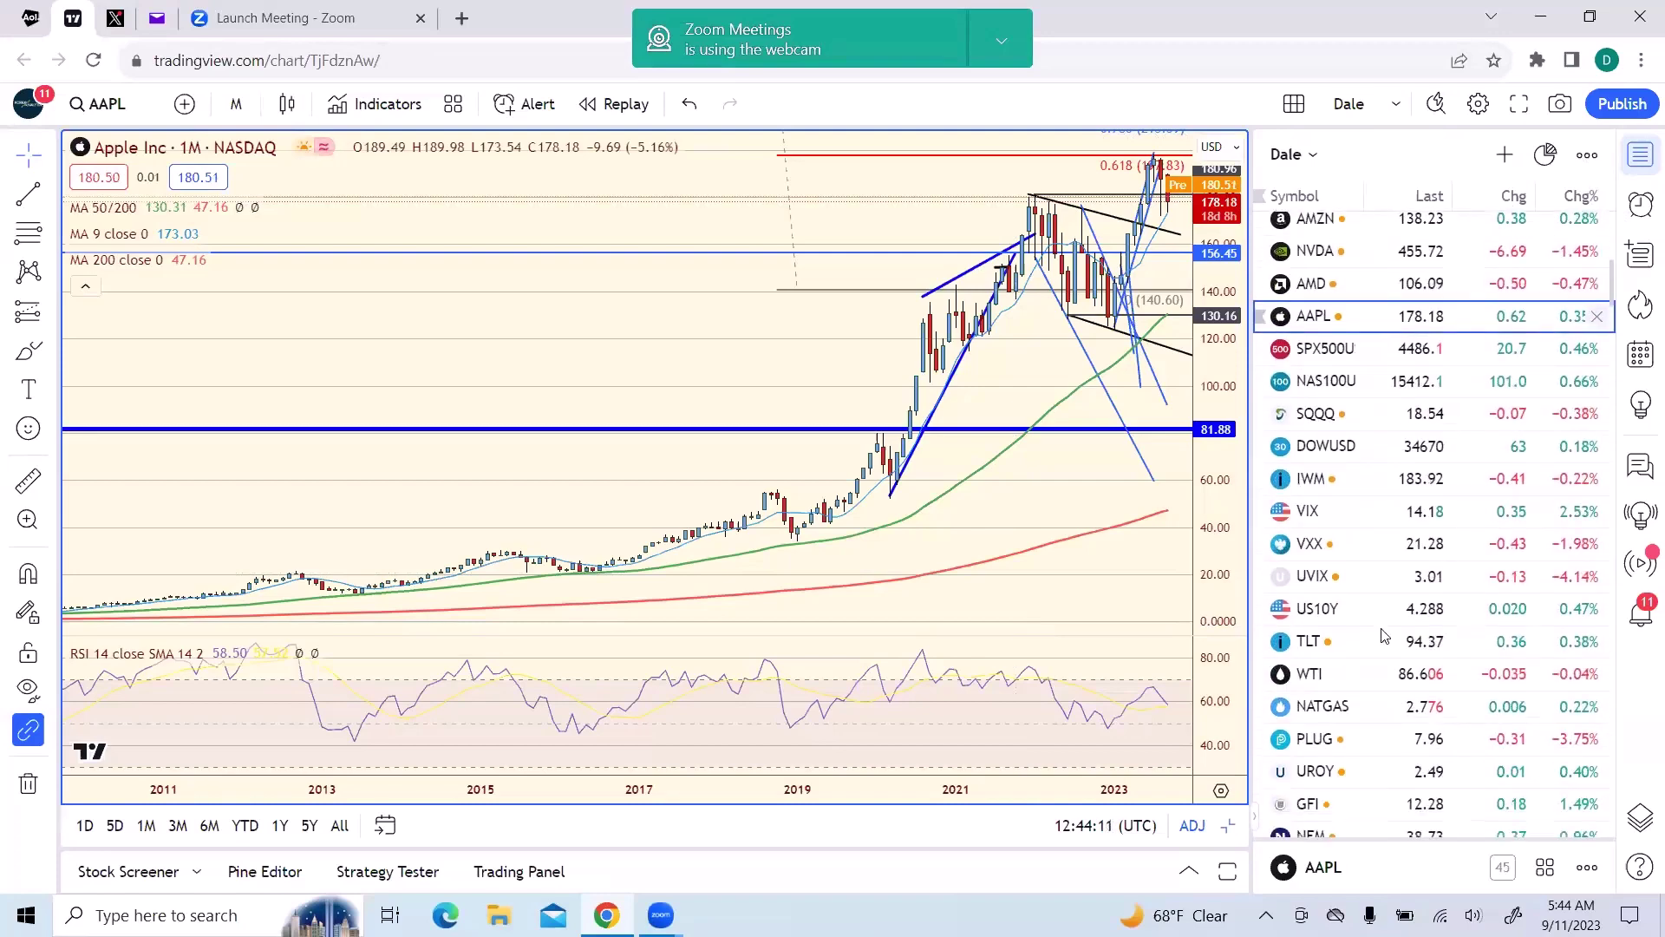
- Load NATGAS from the watchlist and switch its chart to the 1 week interval
click(1311, 710)
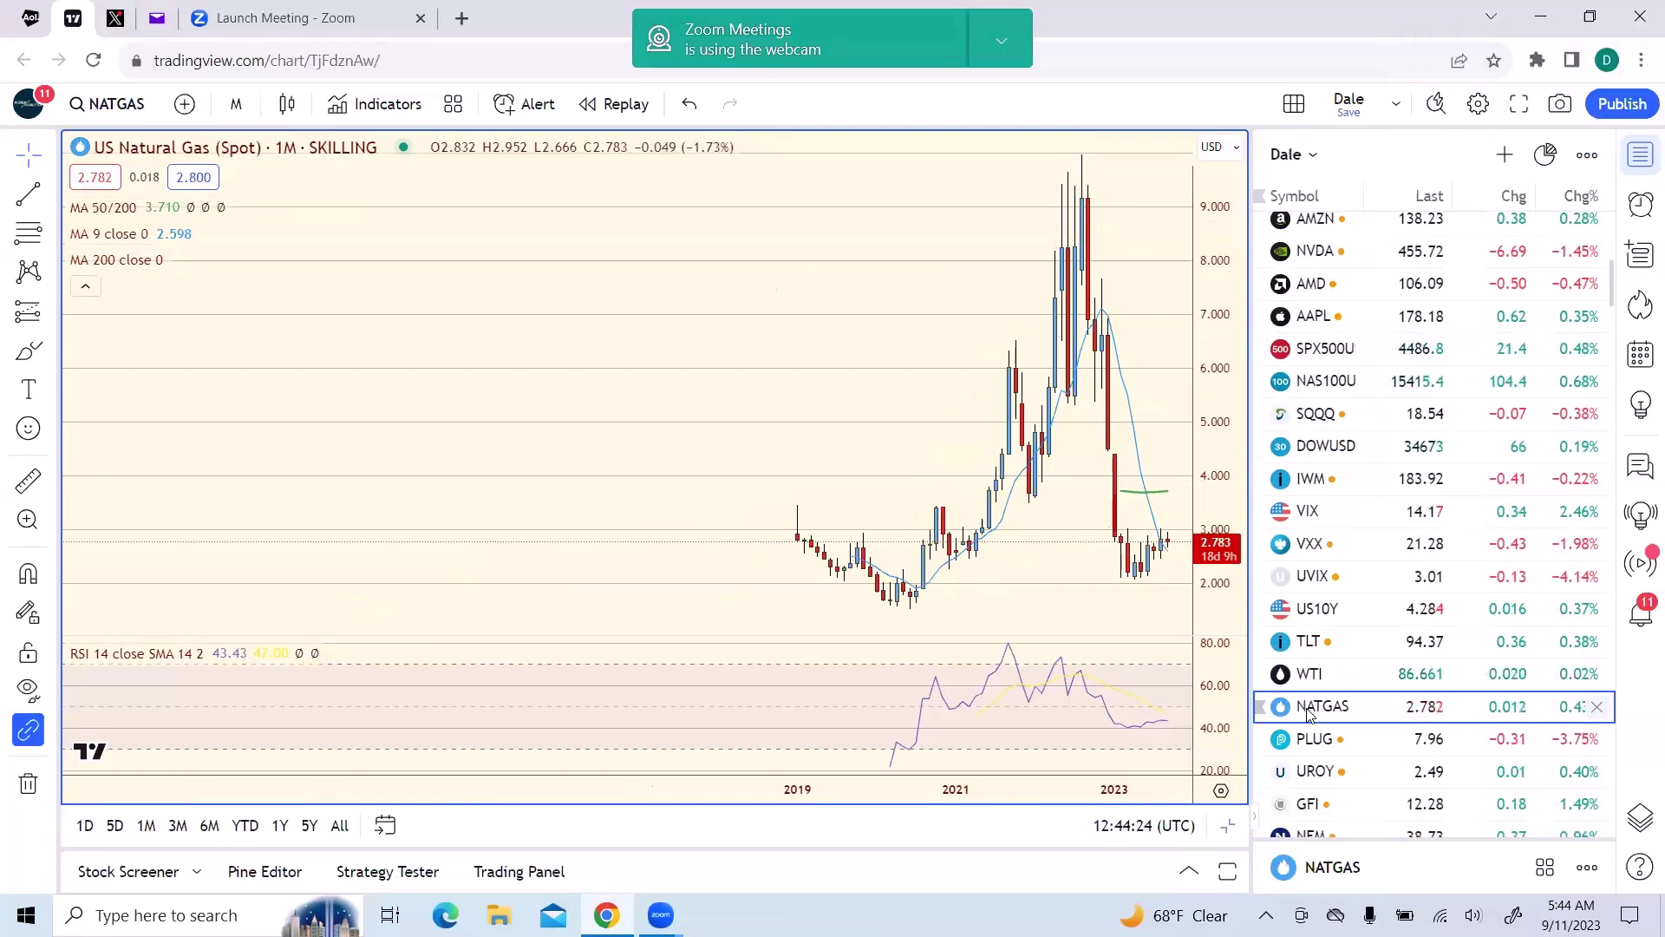
click(235, 106)
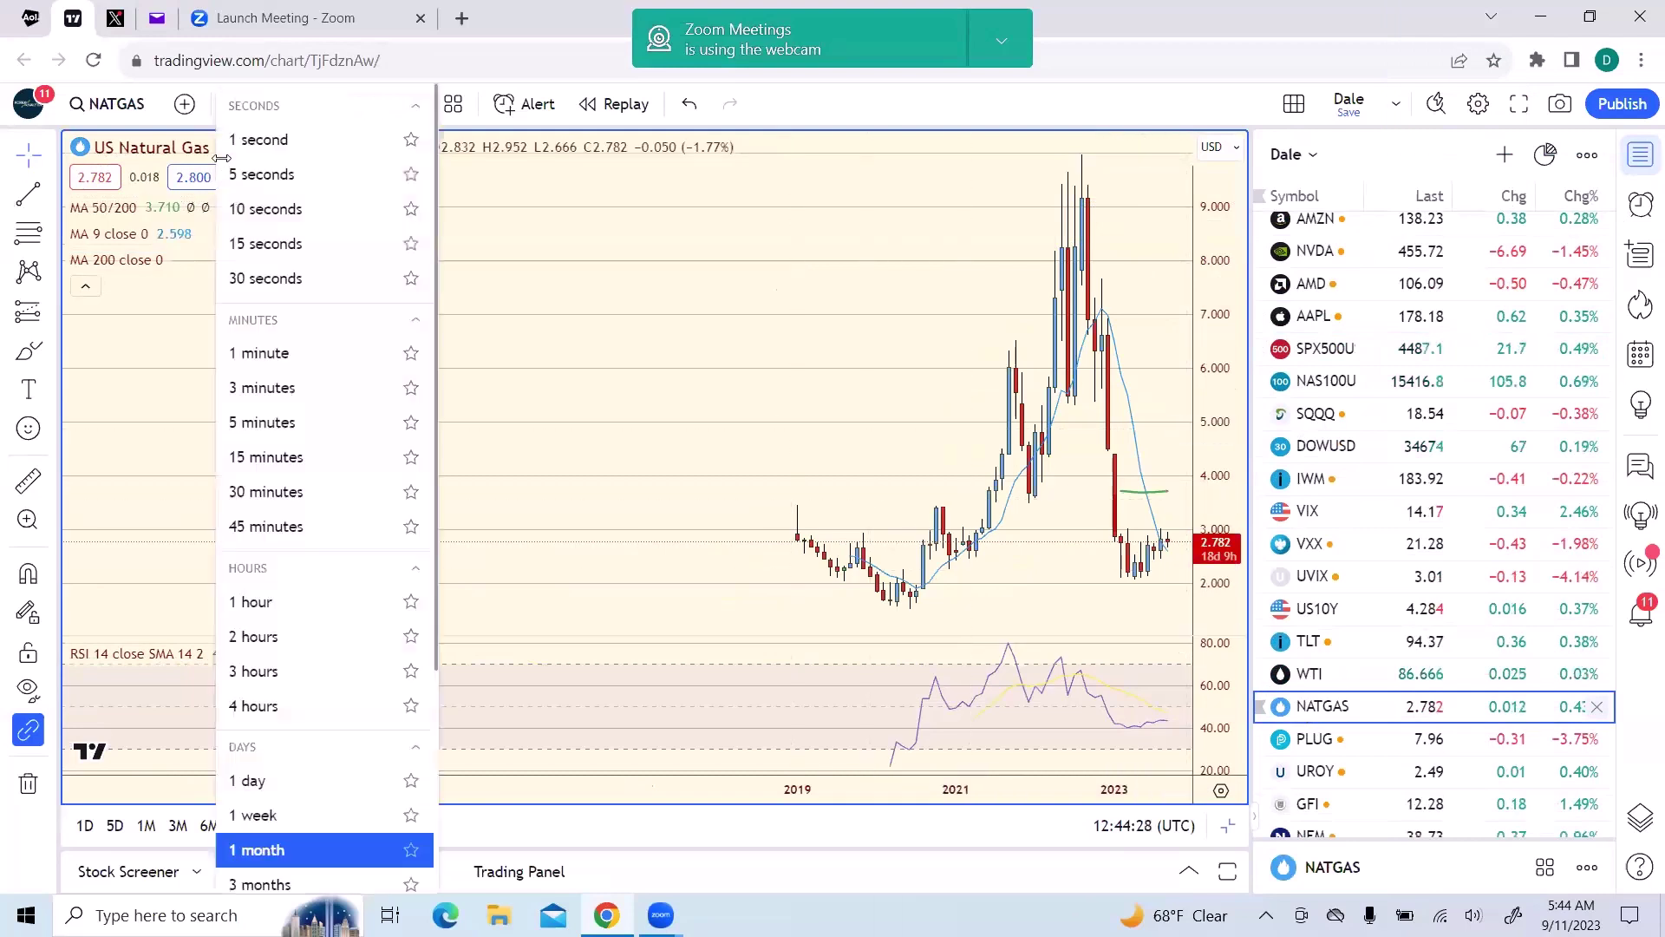
click(258, 816)
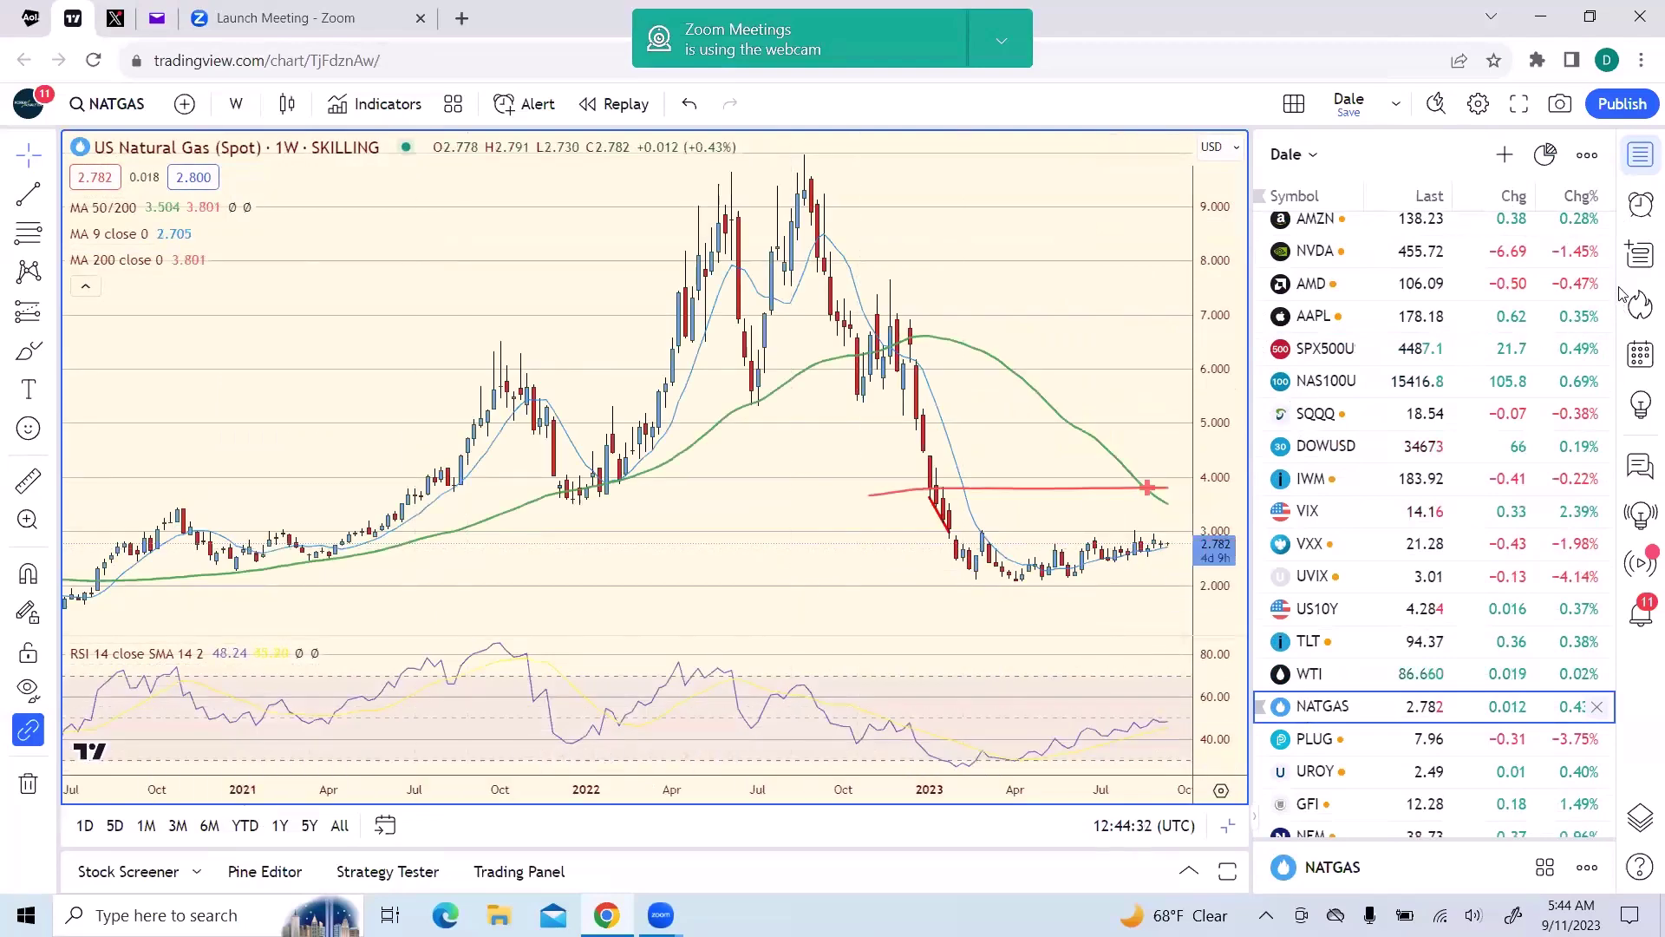
scroll(1604, 303, down, 5)
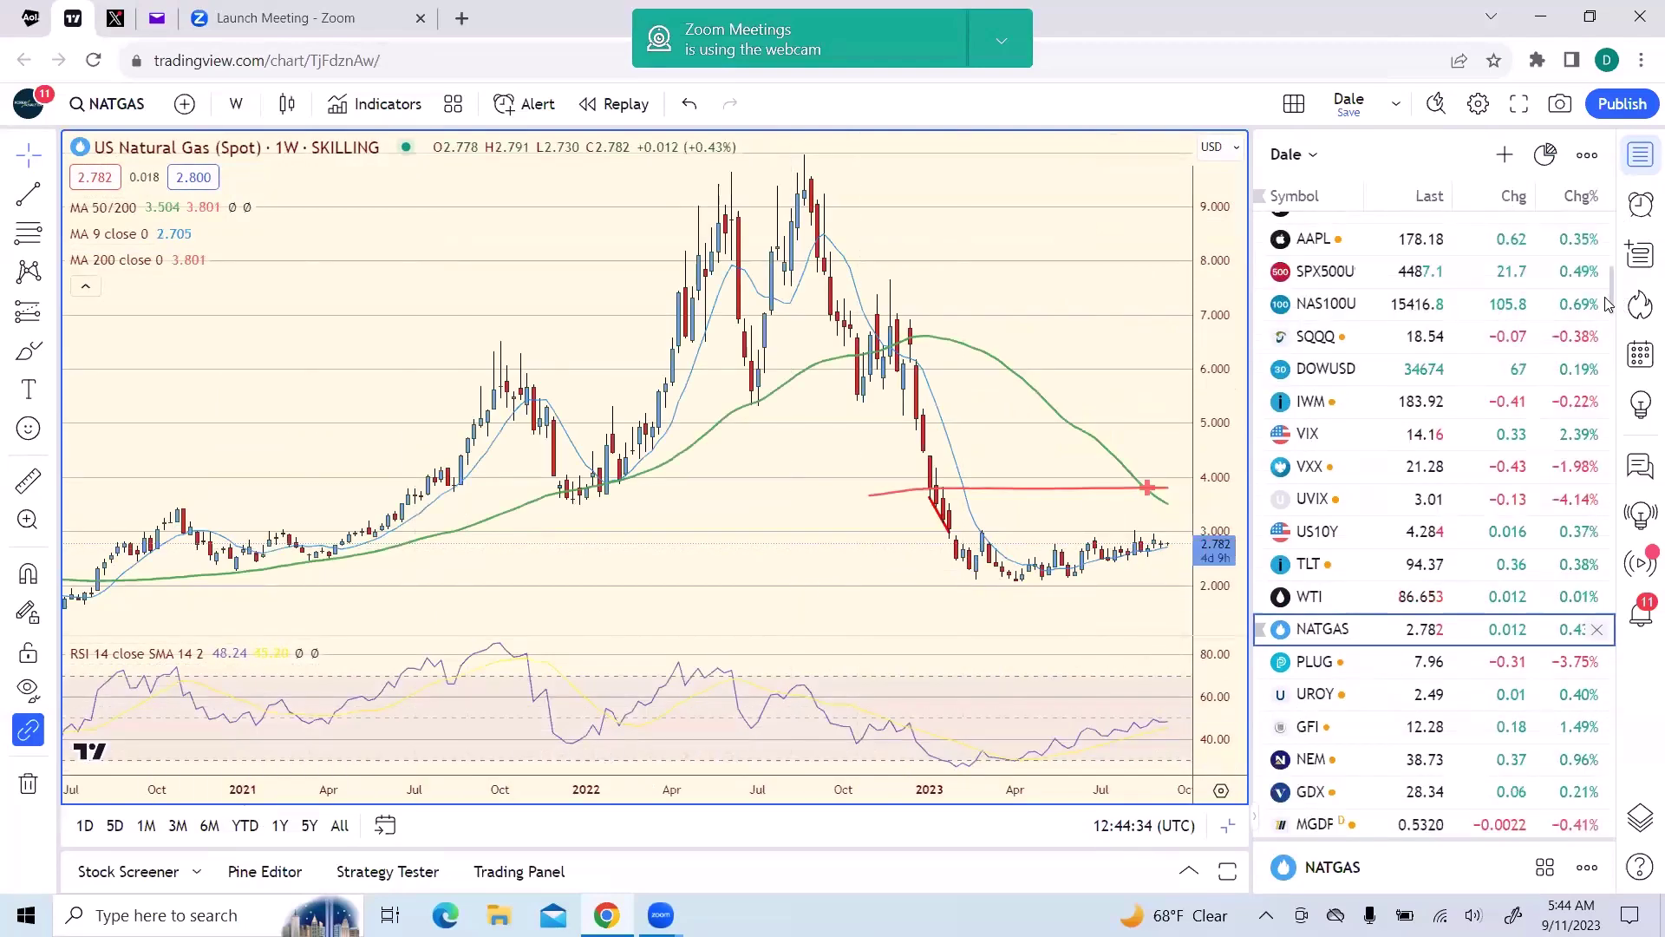
scroll(1596, 319, down, 5)
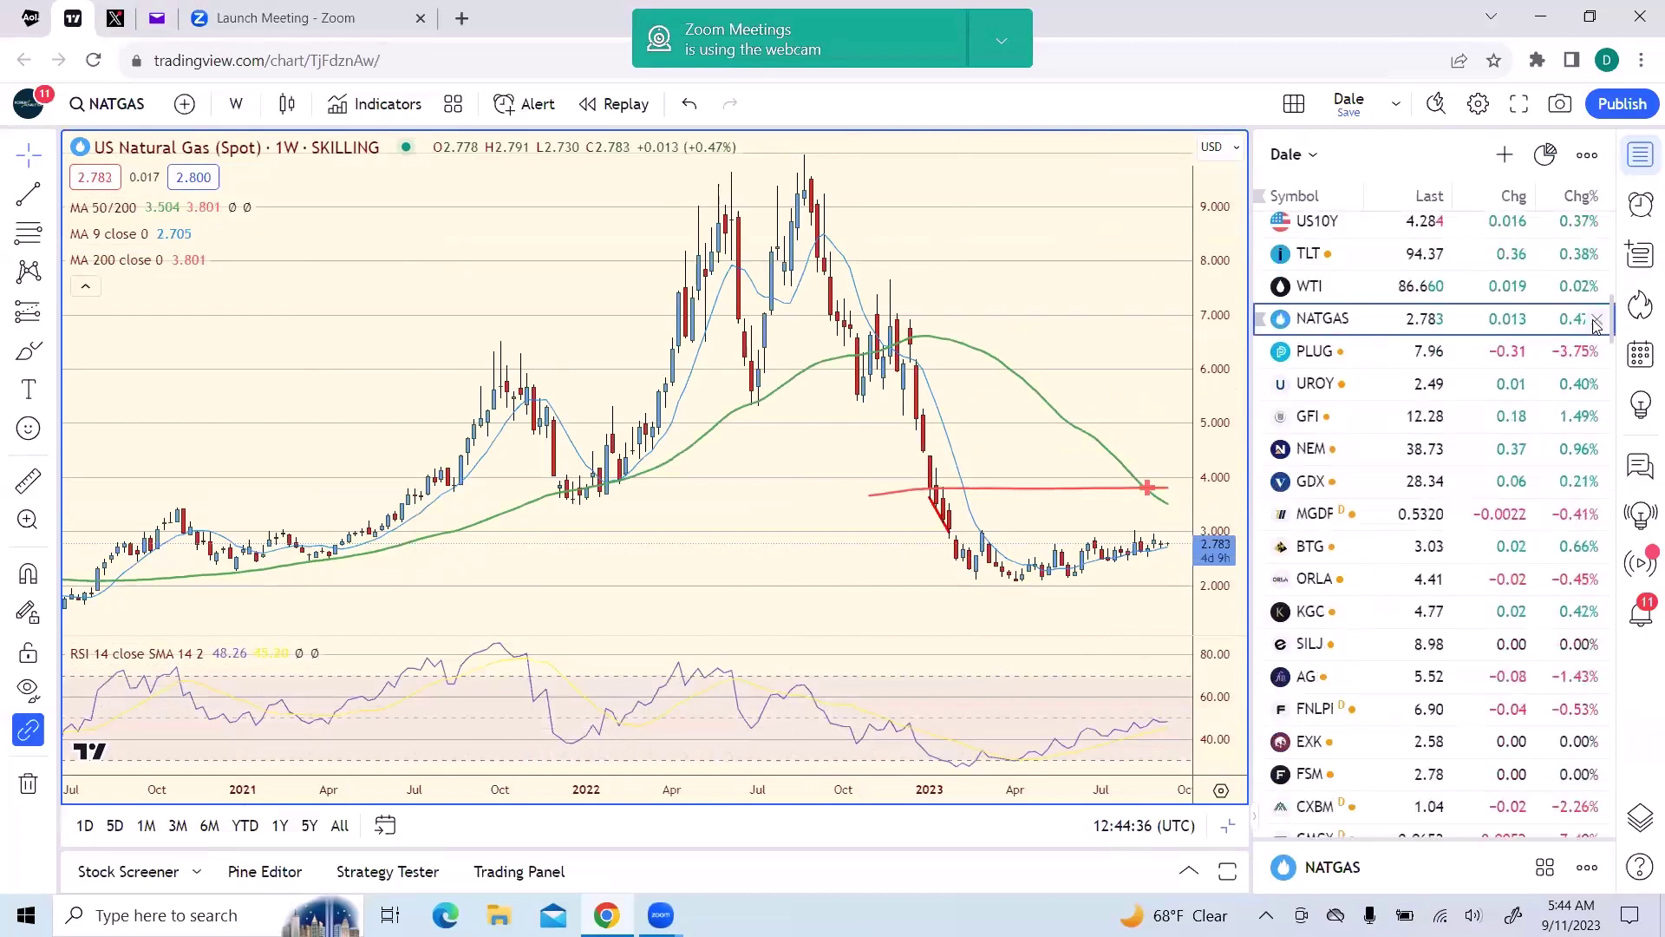
scroll(1589, 343, down, 5)
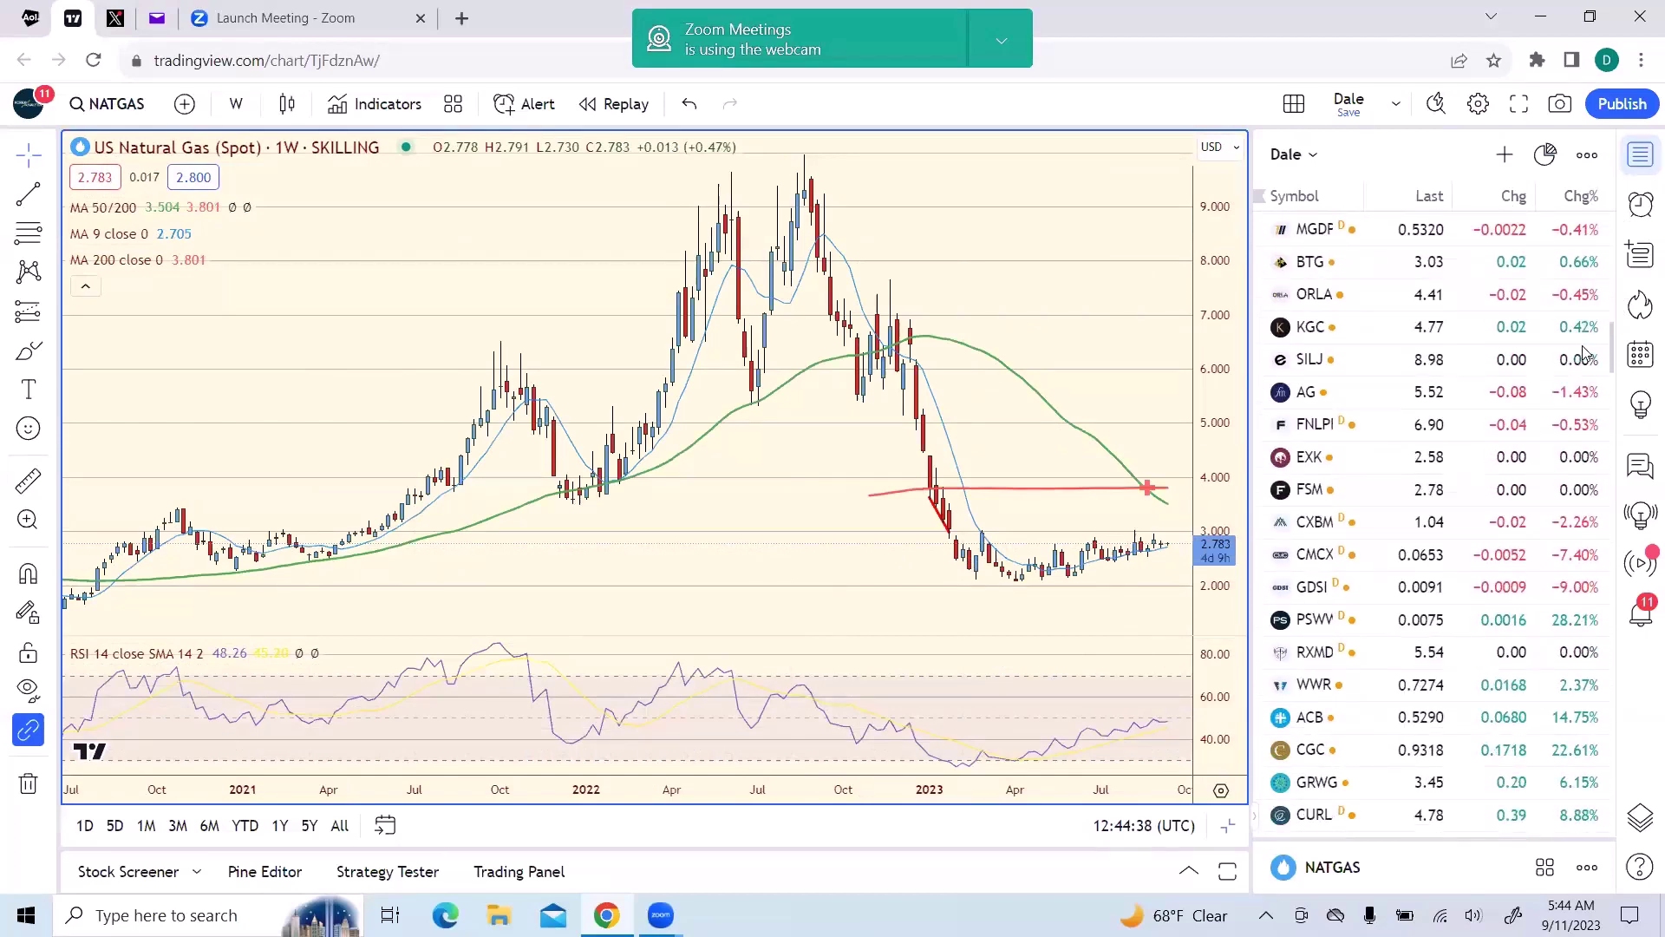
scroll(1582, 373, down, 3)
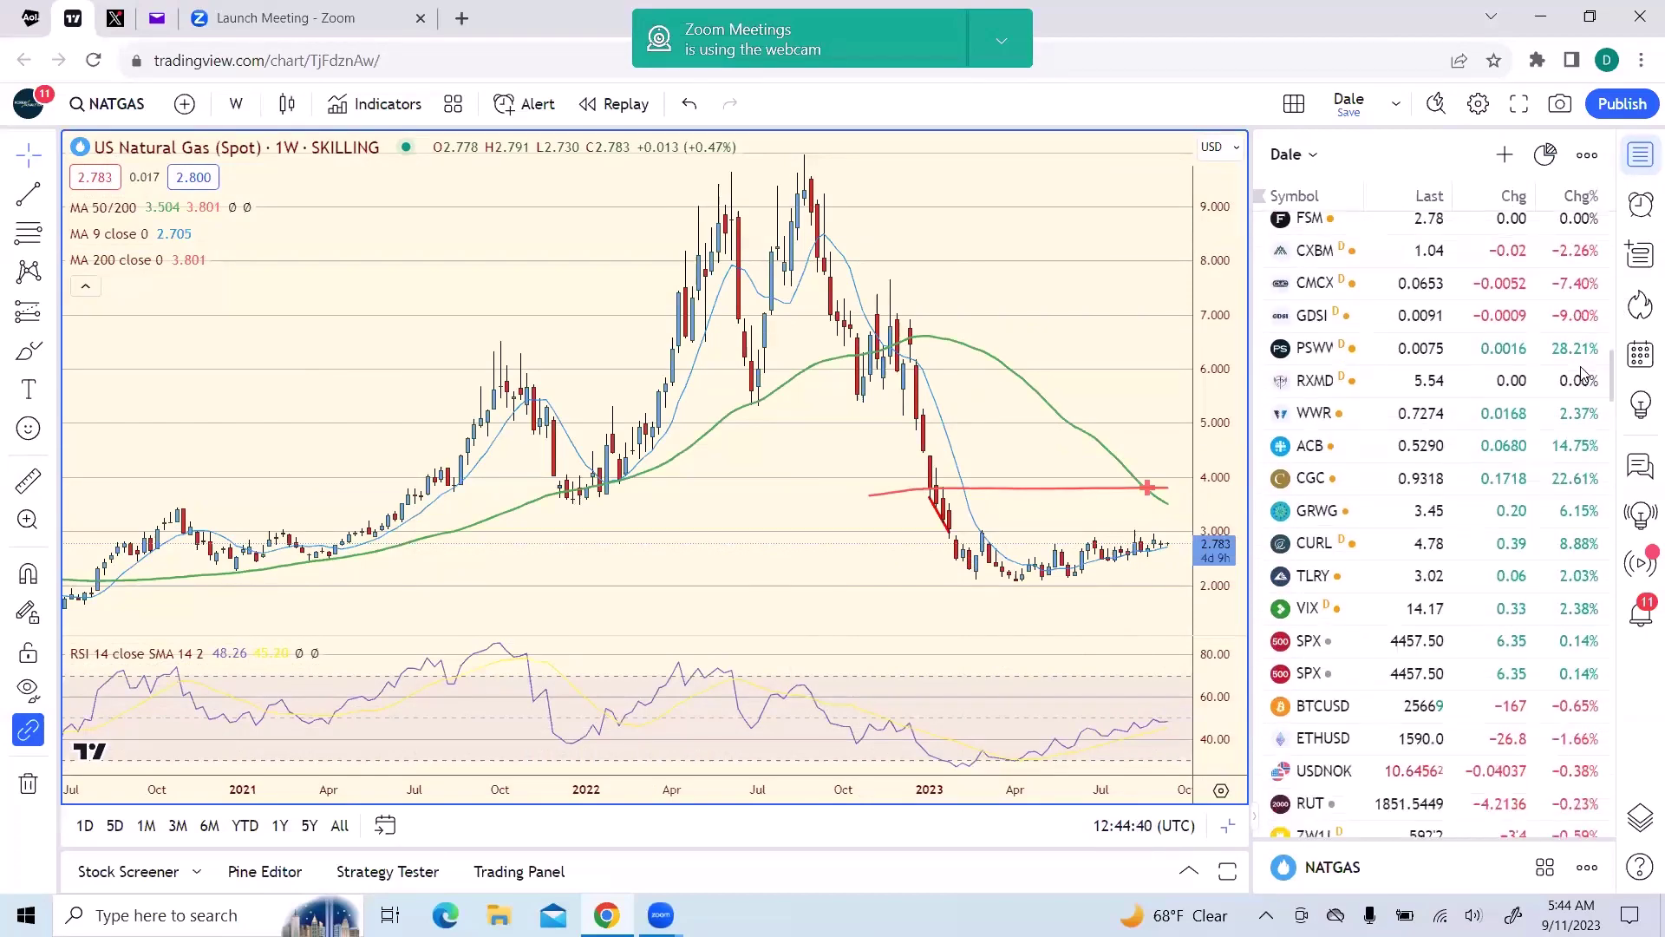
scroll(1580, 386, down, 6)
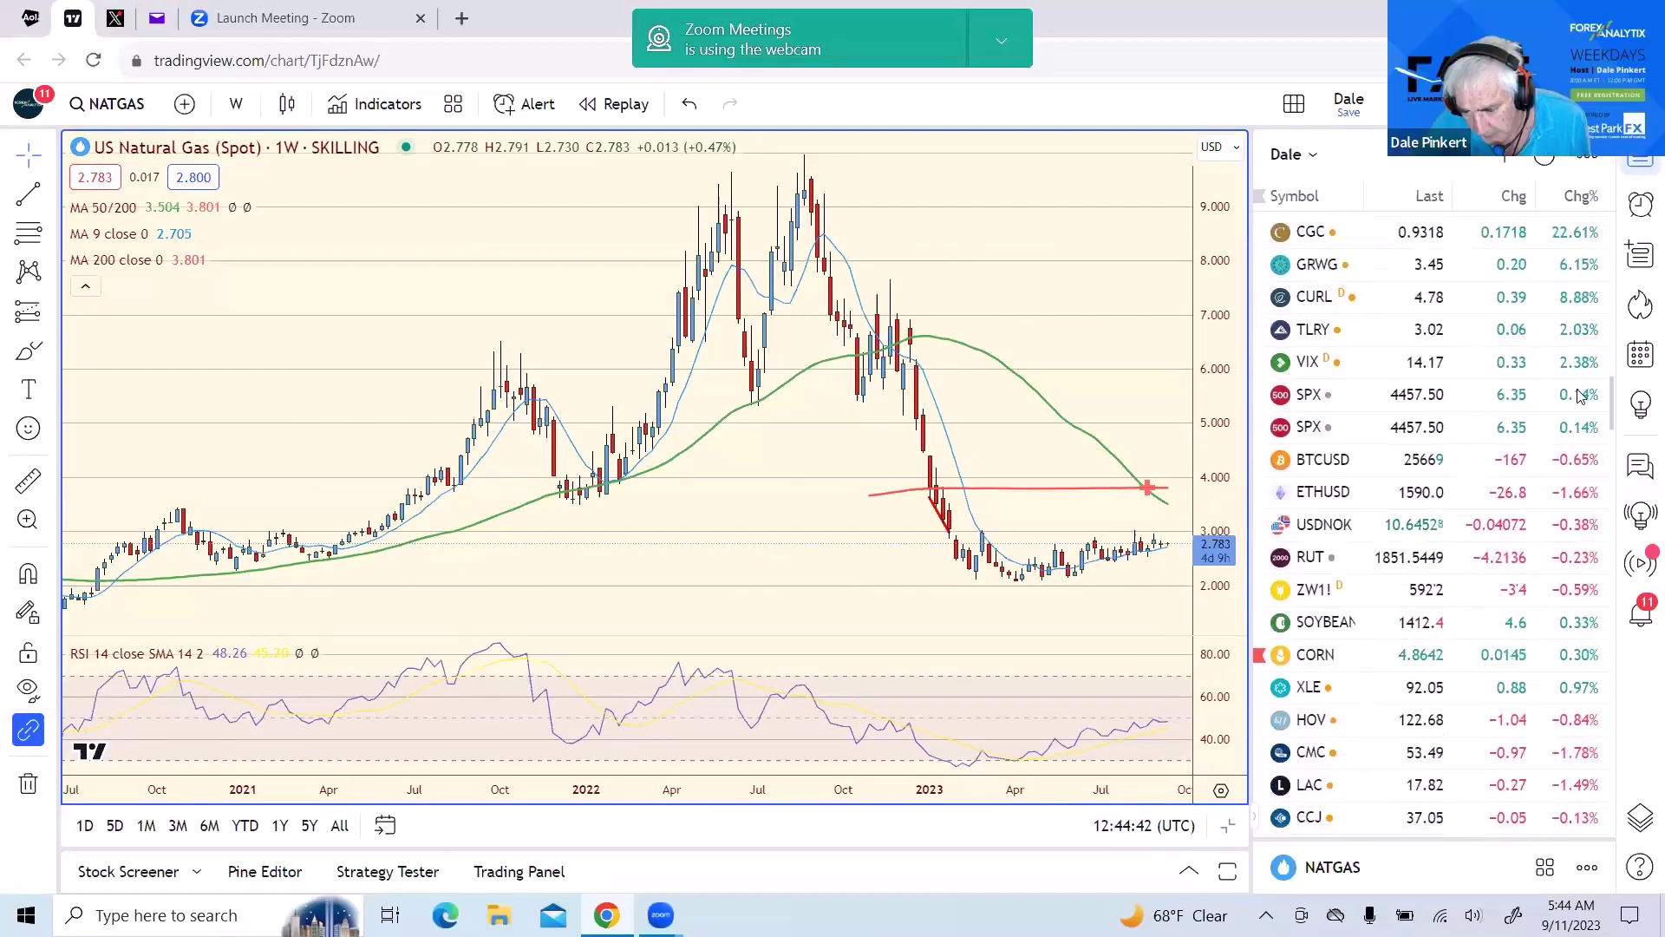
scroll(1577, 412, down, 3)
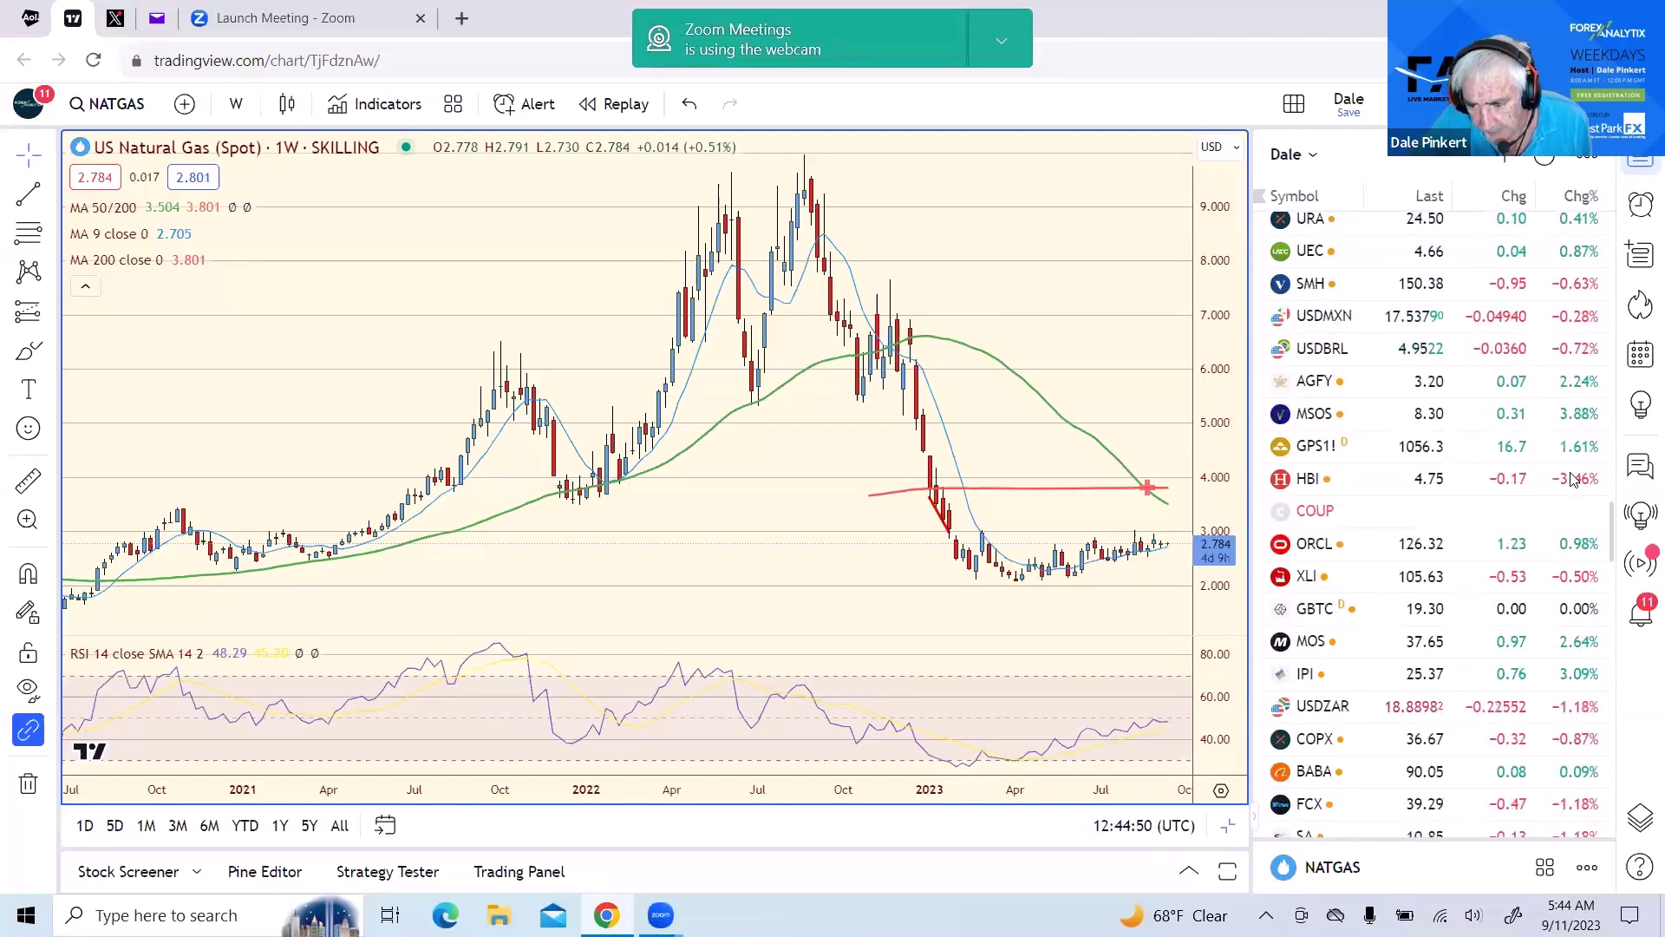
scroll(1582, 462, up, 4)
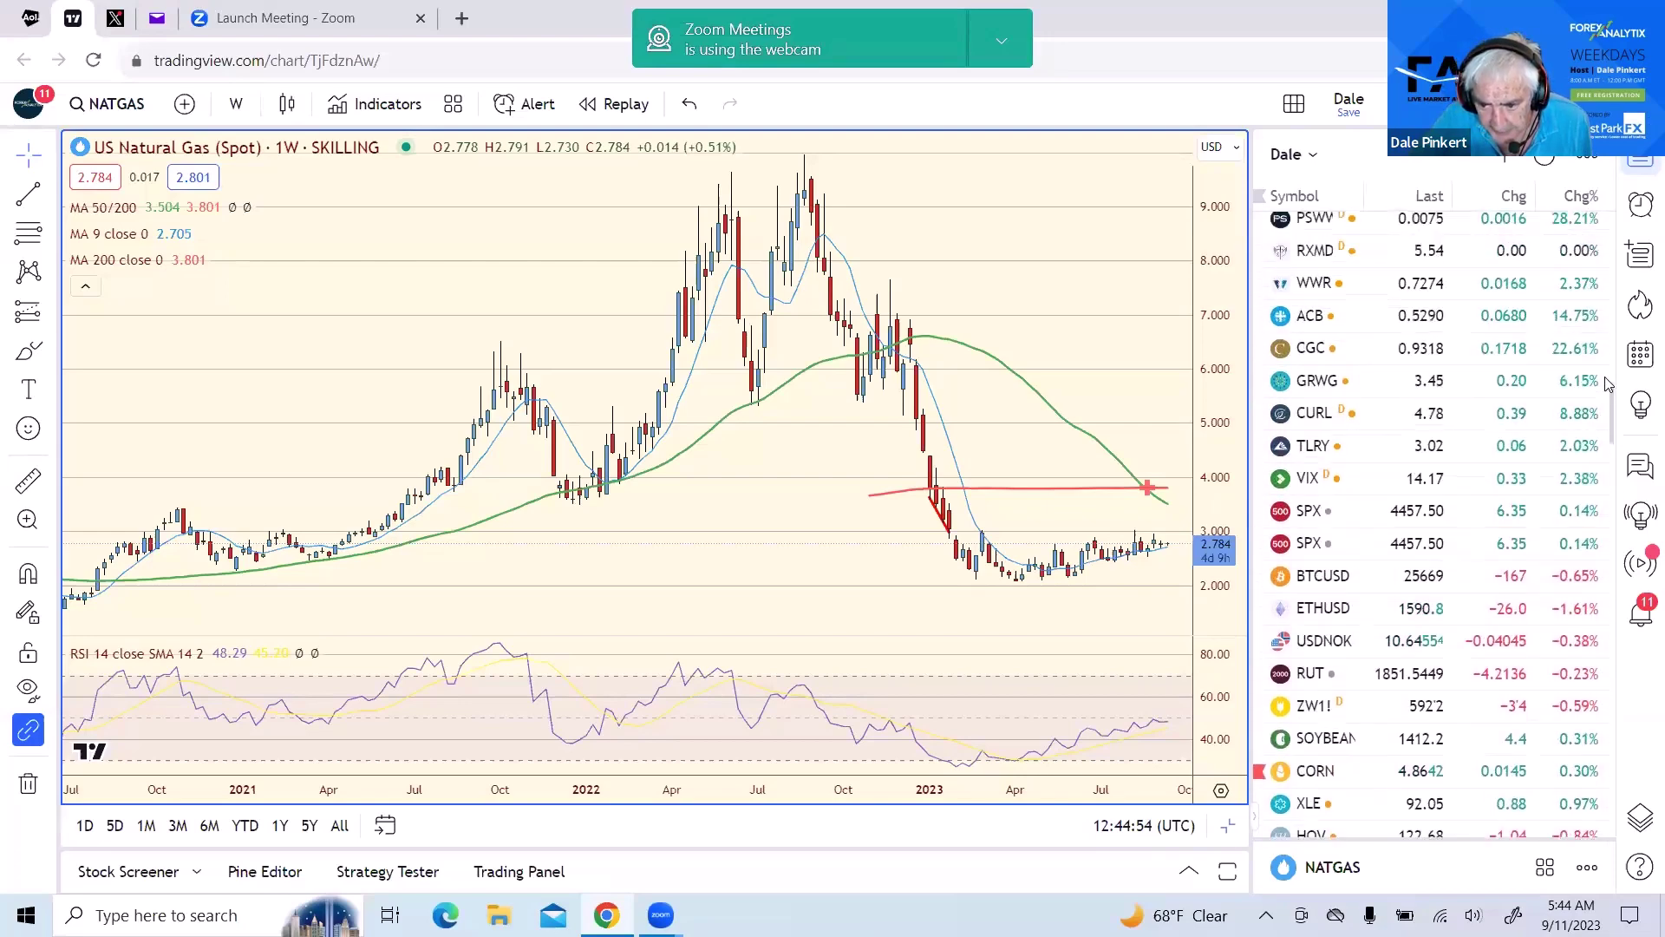
scroll(1616, 374, up, 1)
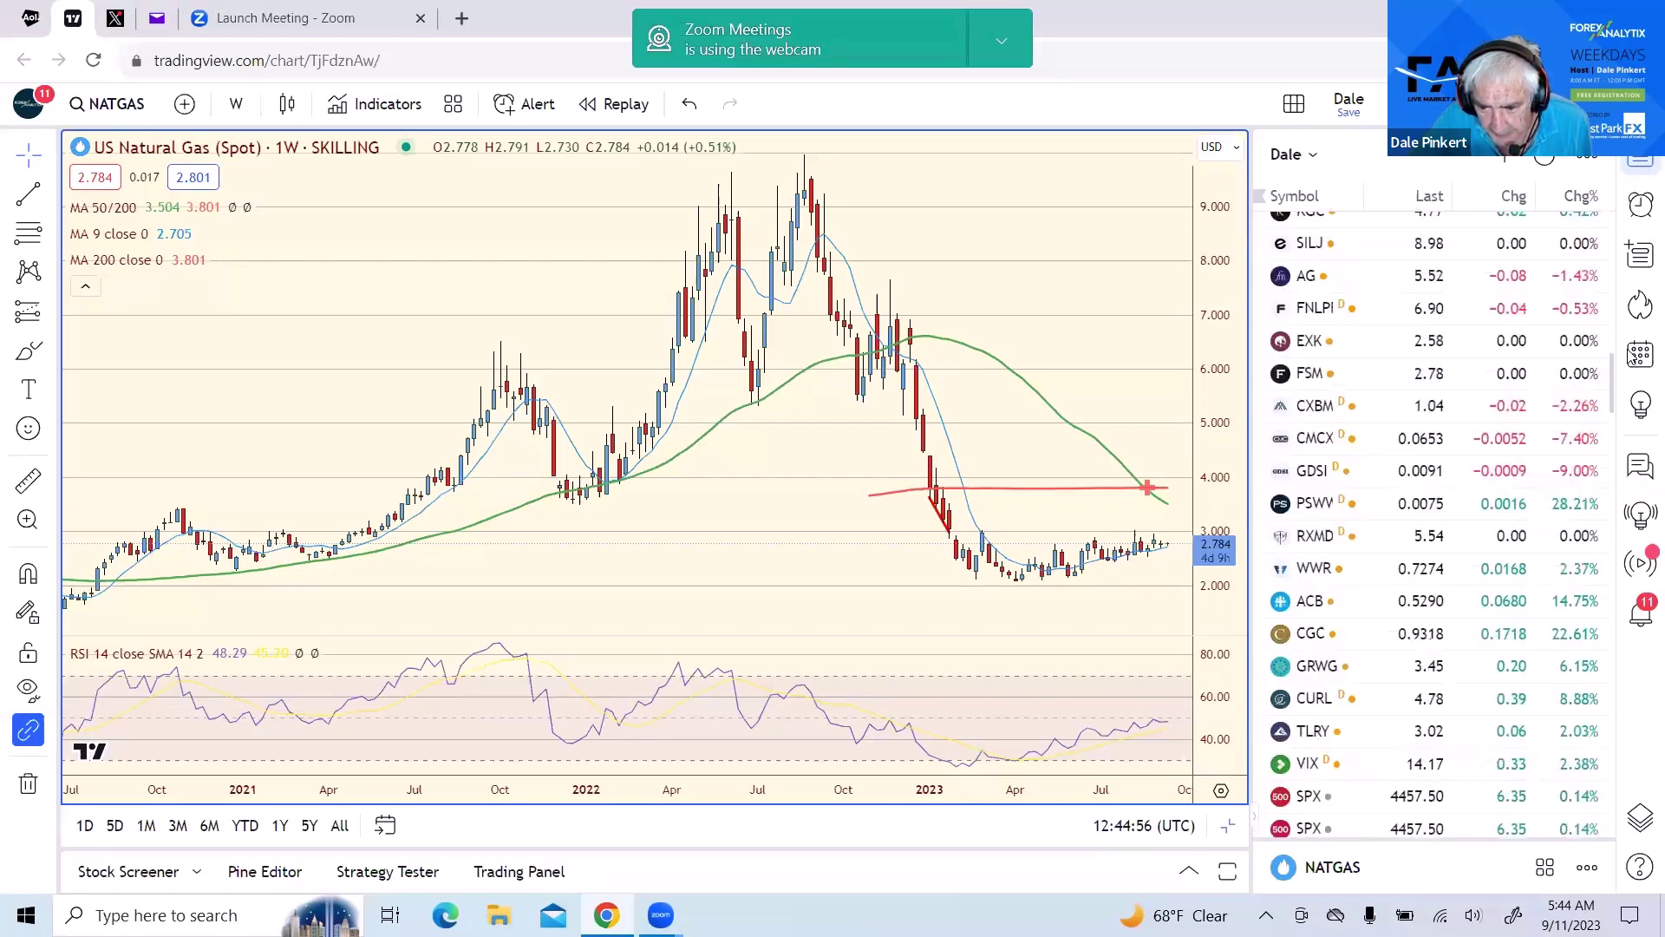
scroll(1431, 520, up, 1)
scroll(1640, 334, up, 3)
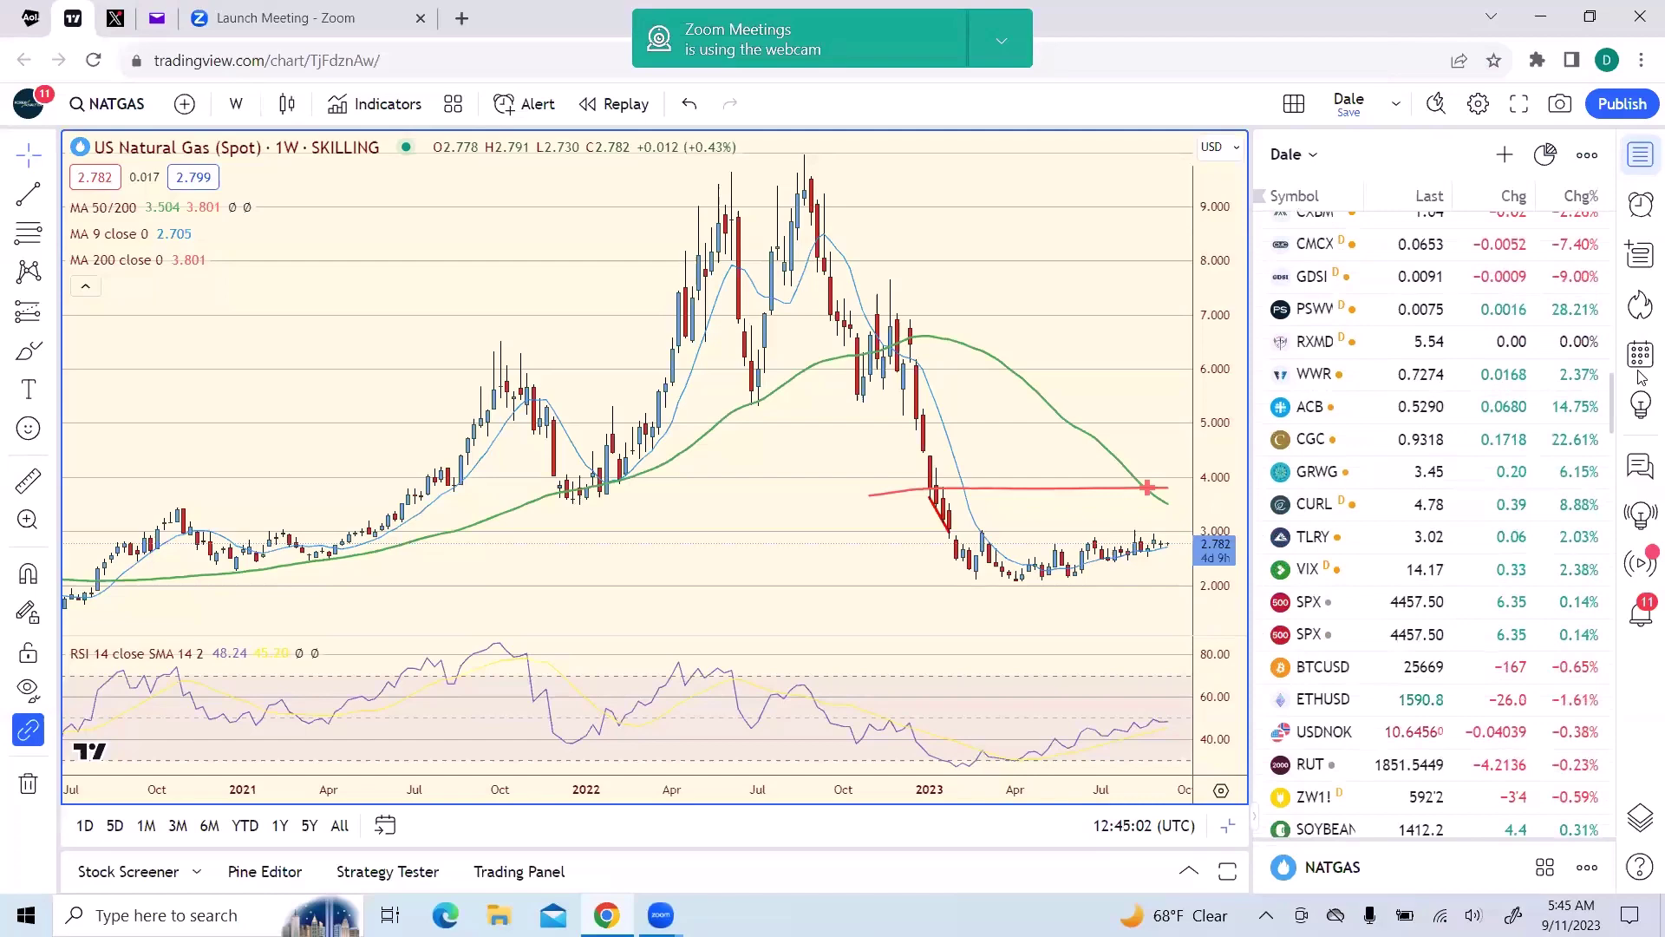
scroll(1642, 377, down, 3)
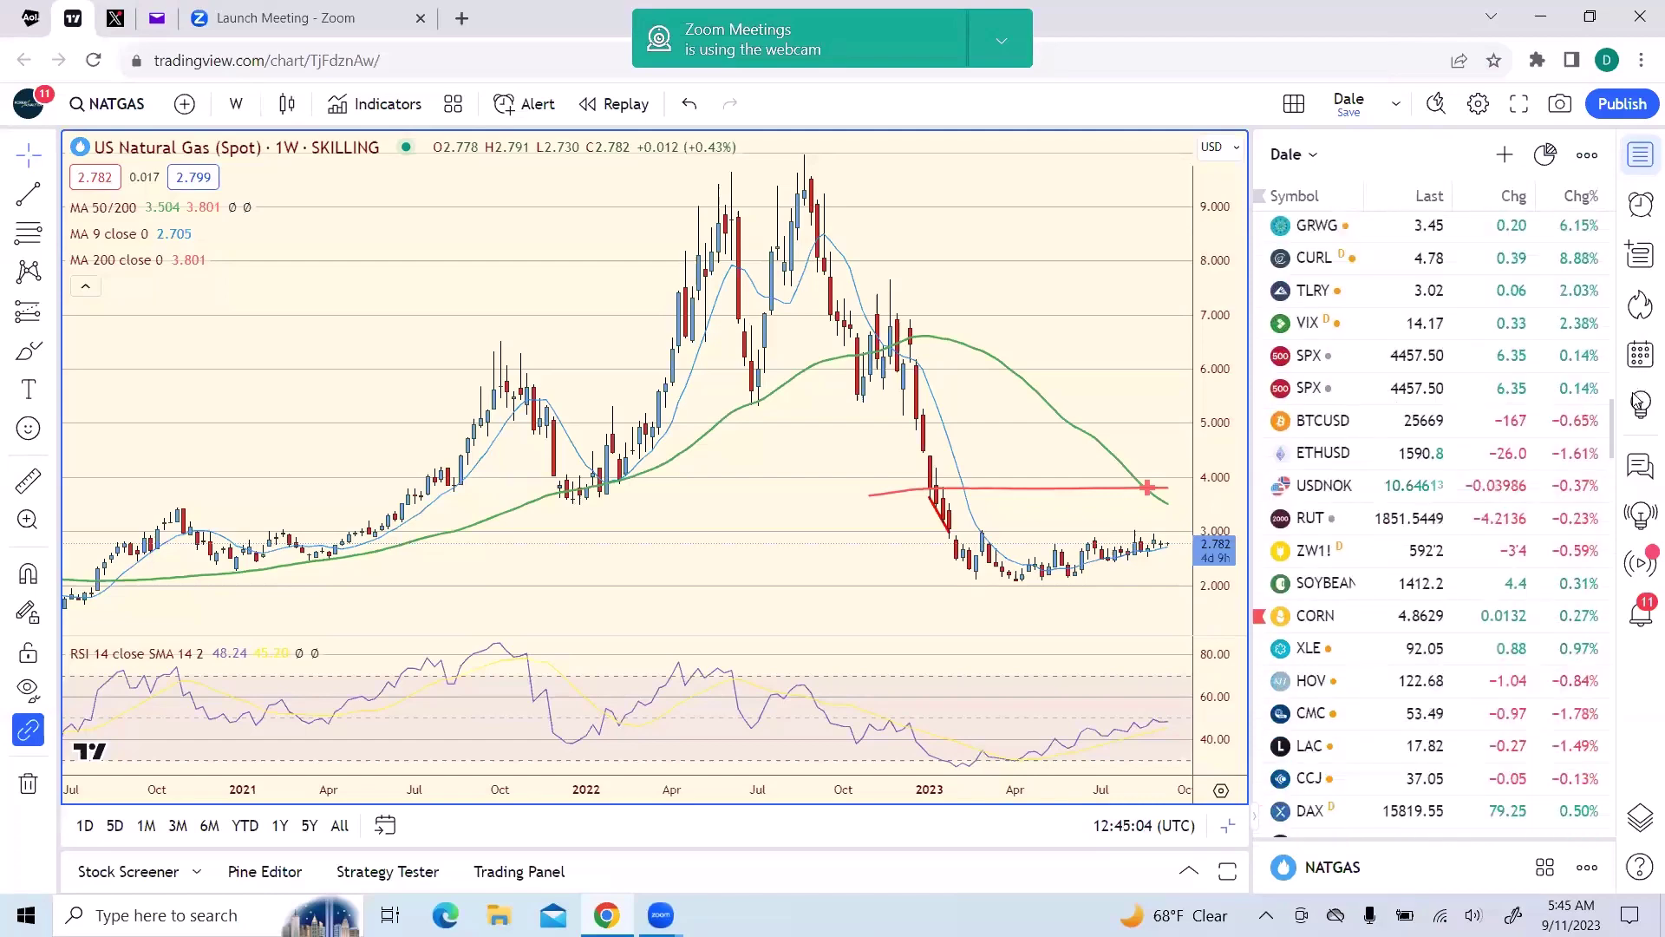
scroll(1637, 401, down, 4)
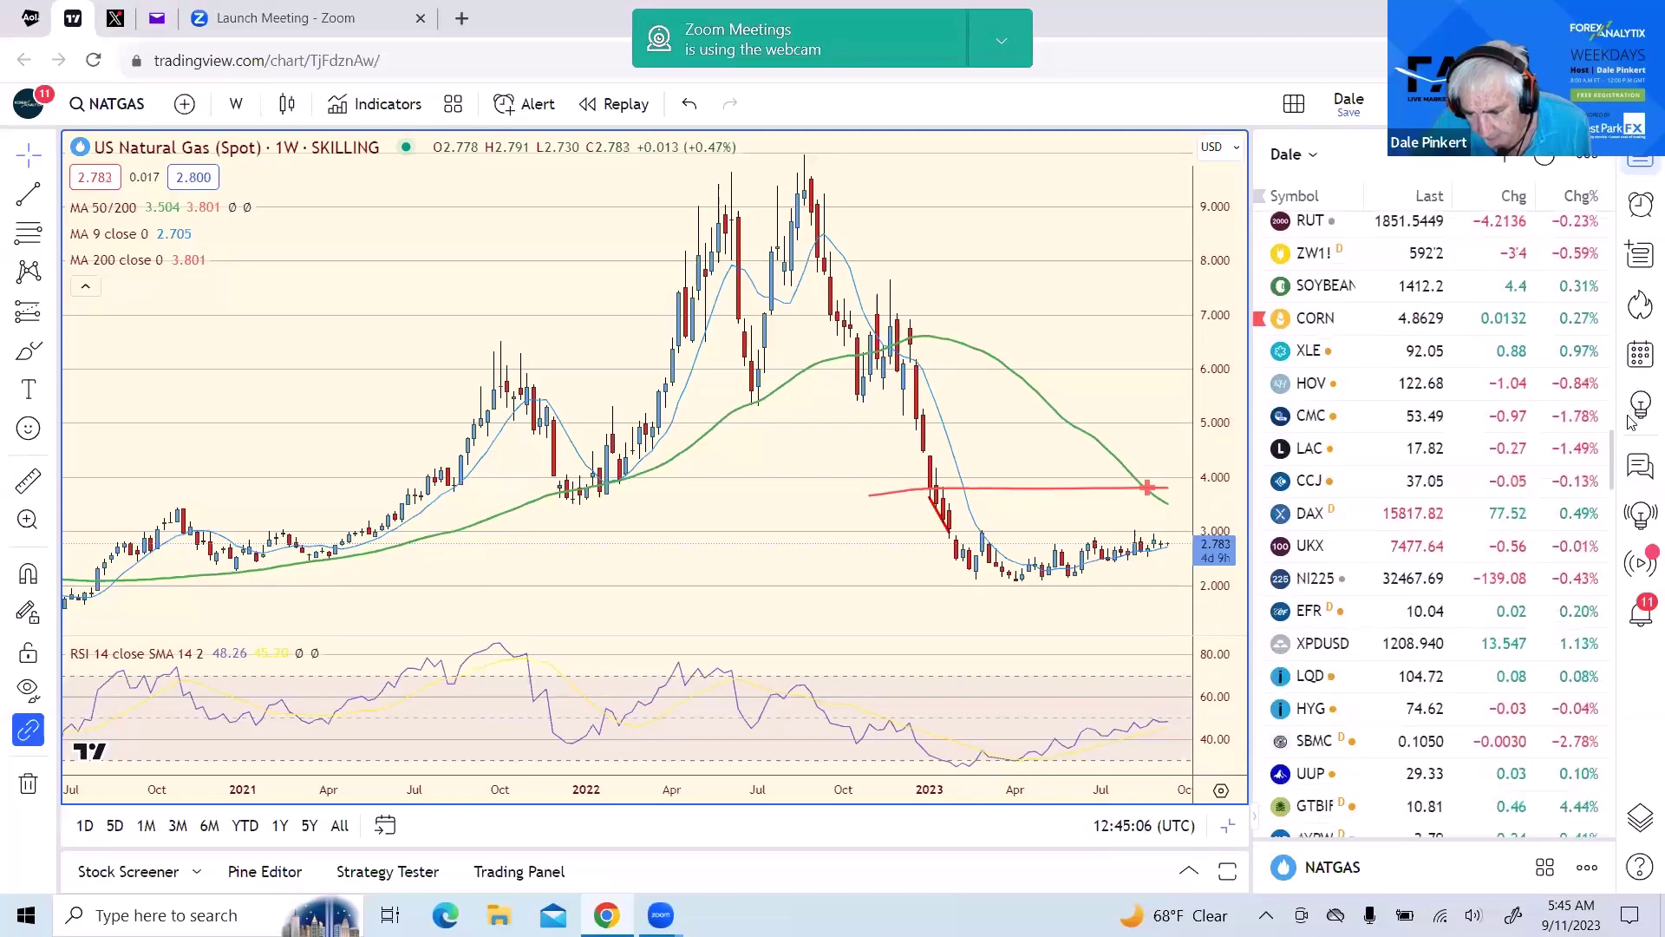
scroll(1631, 422, down, 2)
scroll(1618, 475, down, 9)
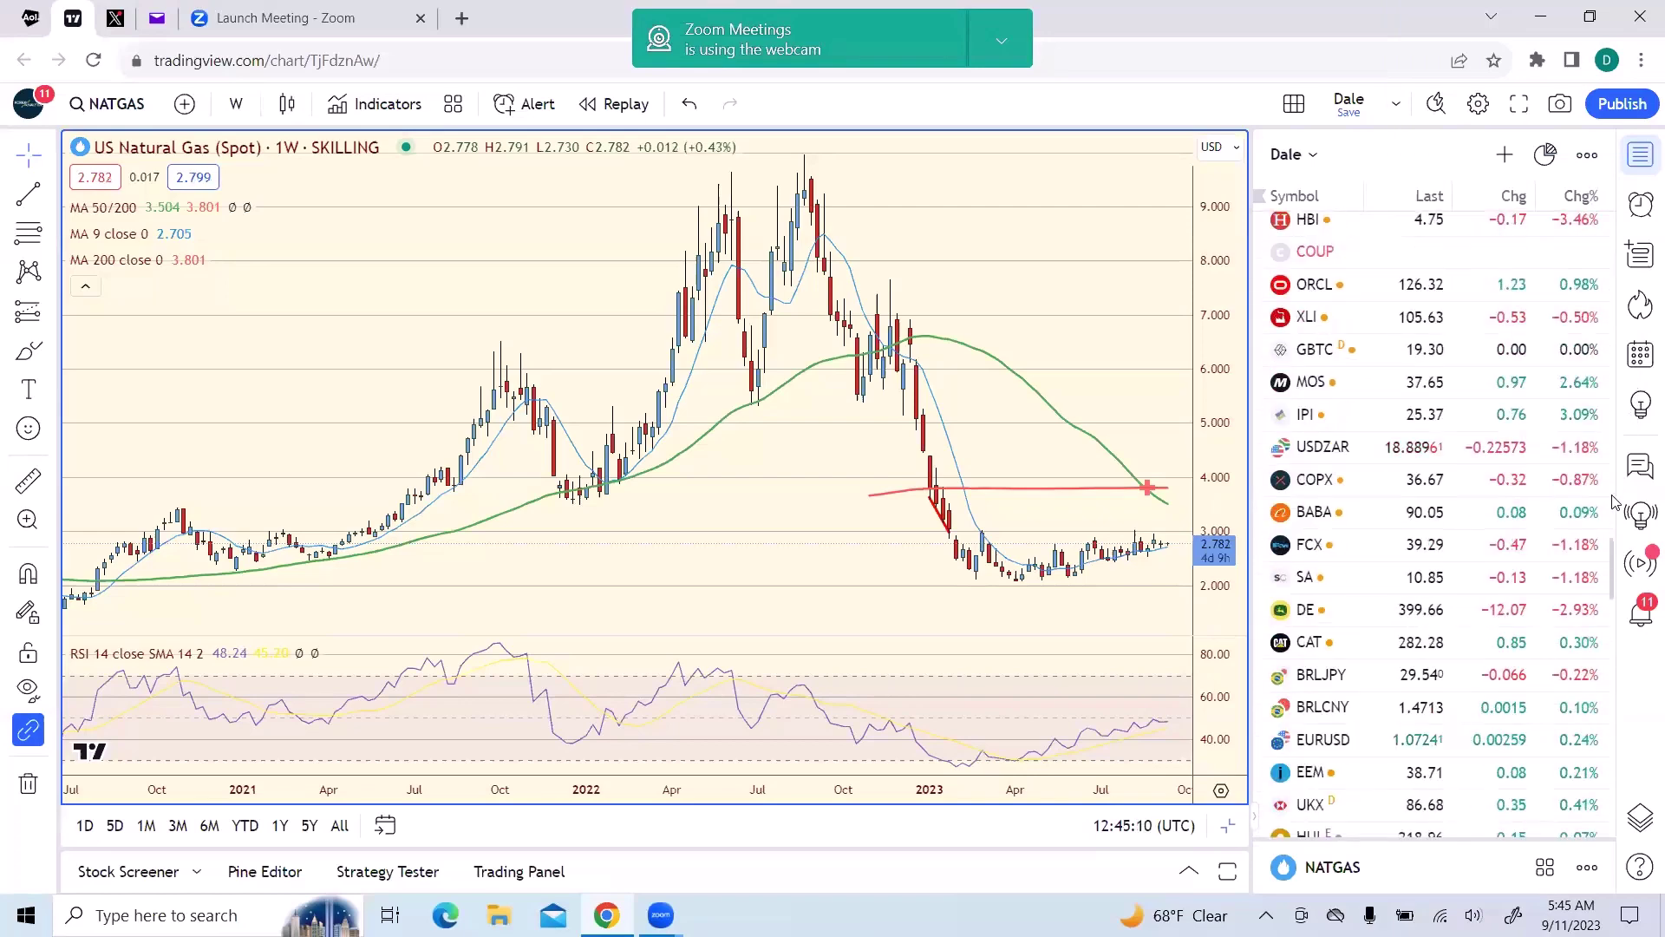
scroll(1615, 502, down, 1)
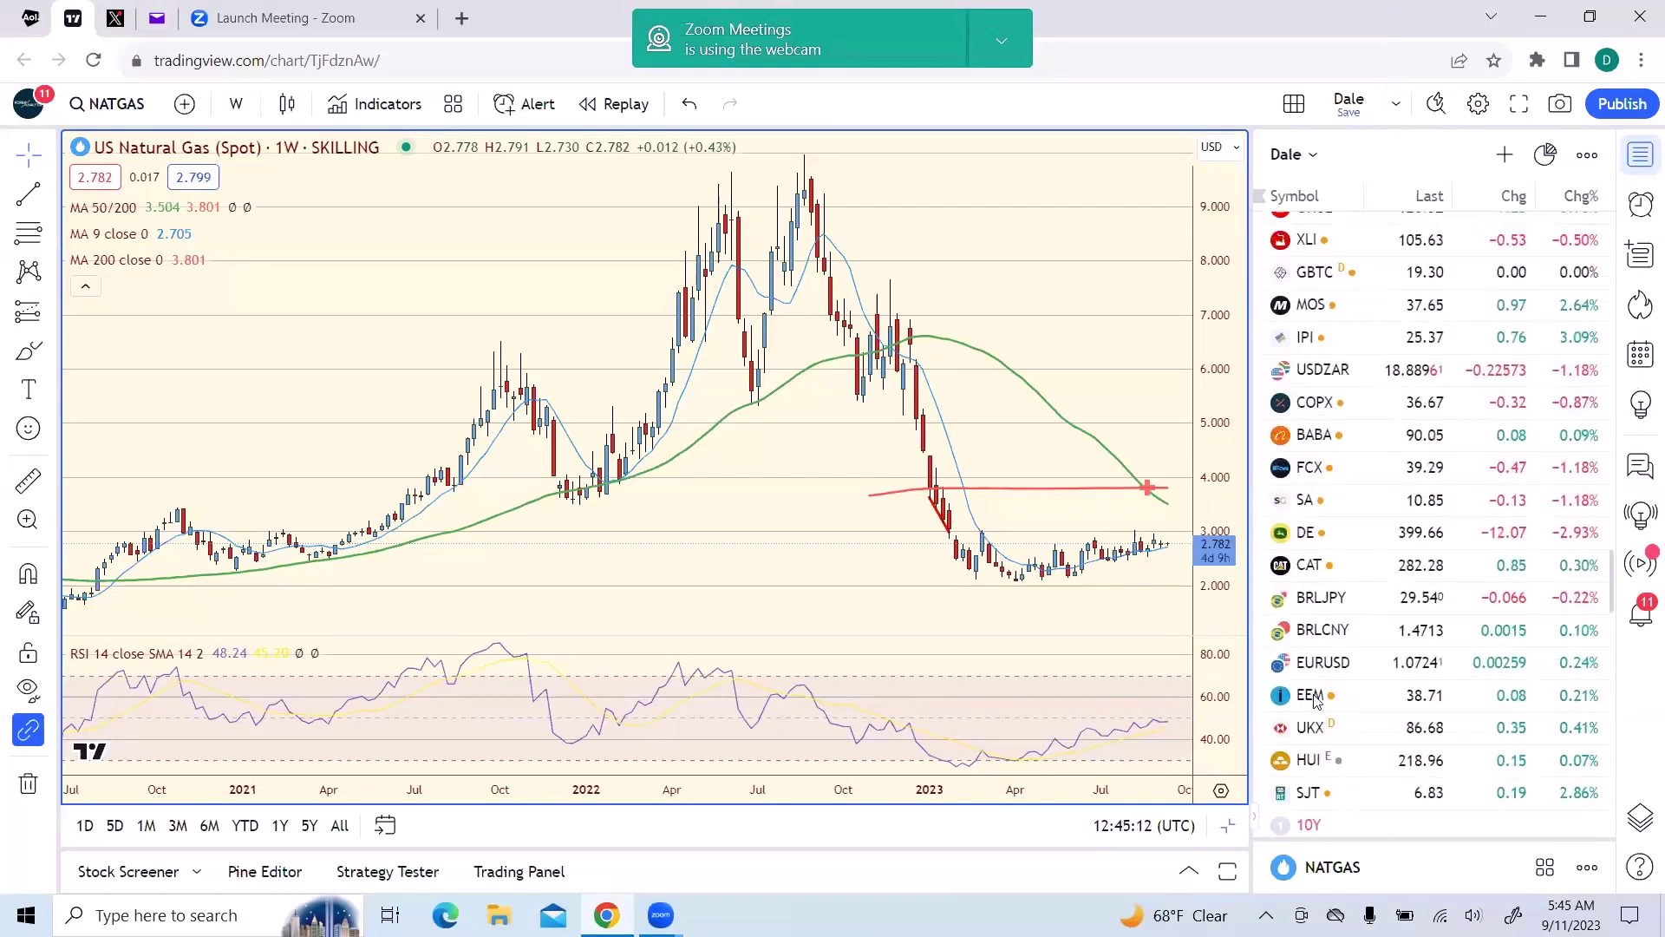
- Load the EEM chart from the watchlist and change its interval from 1 week to 1 day
click(1313, 696)
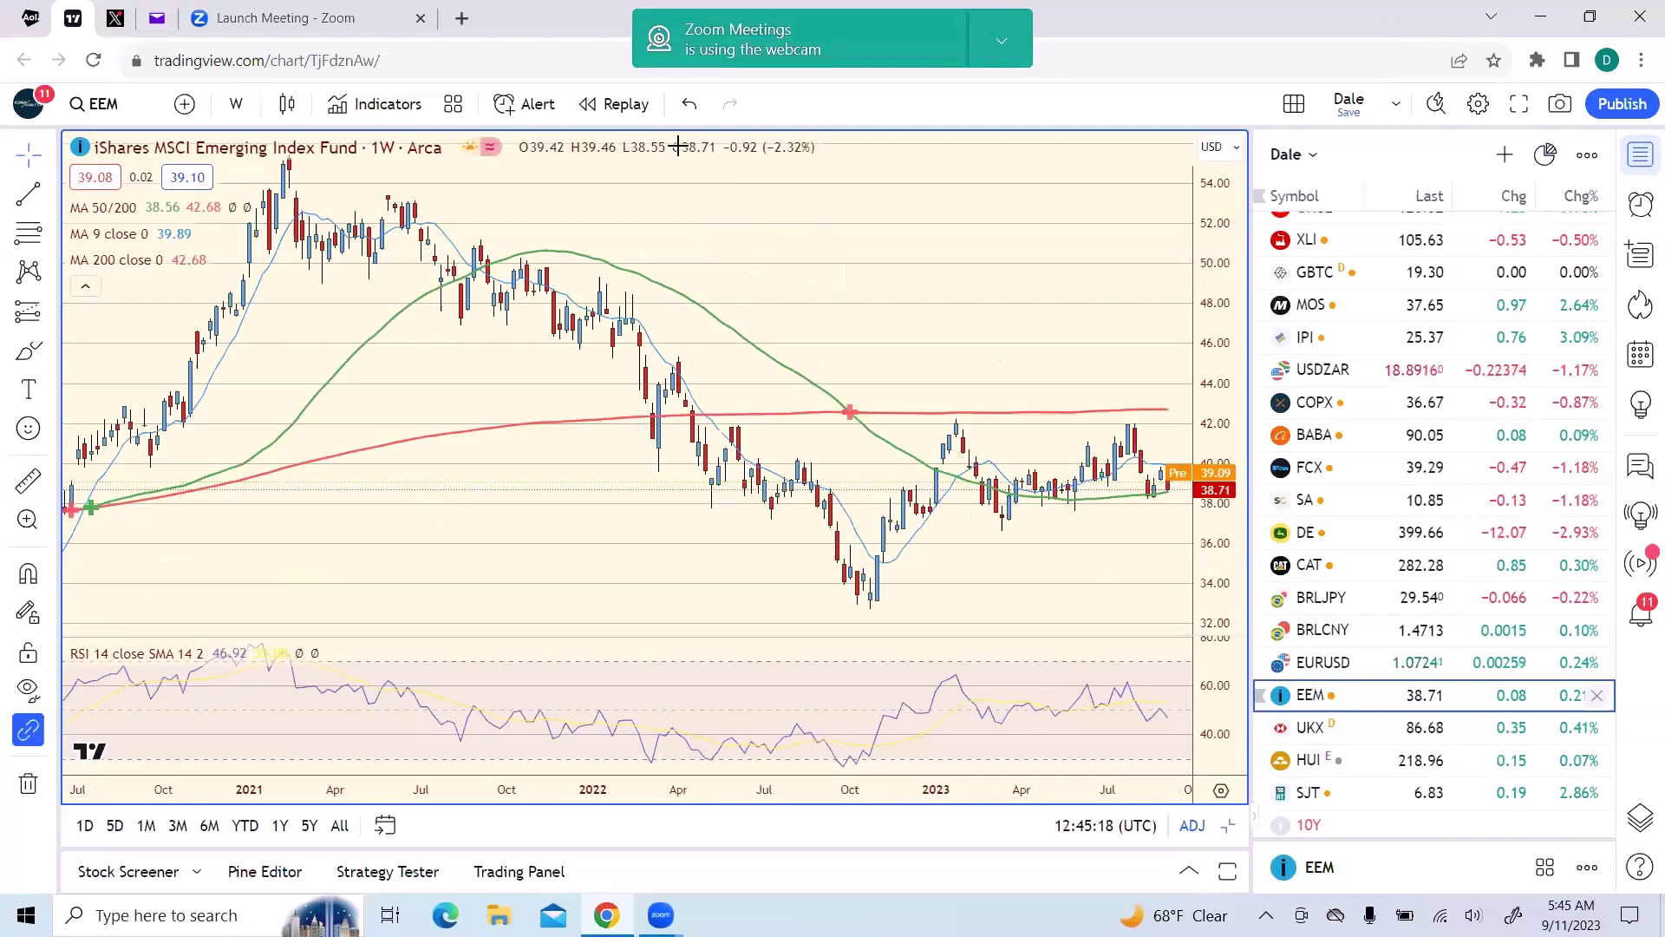
click(242, 106)
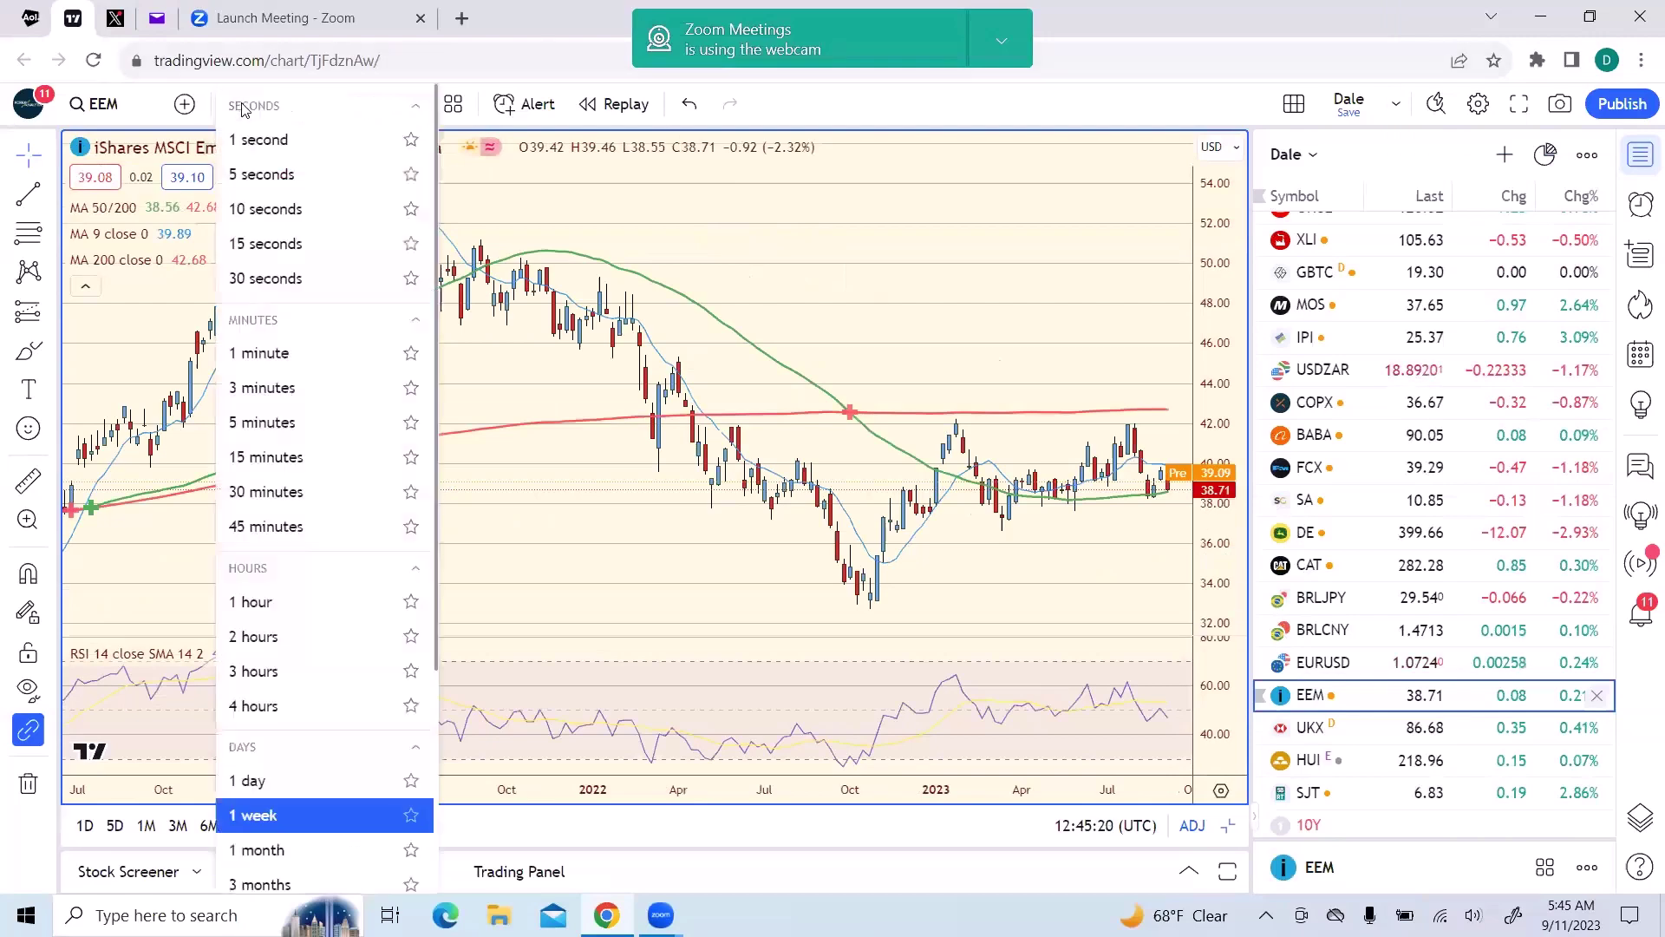
click(295, 786)
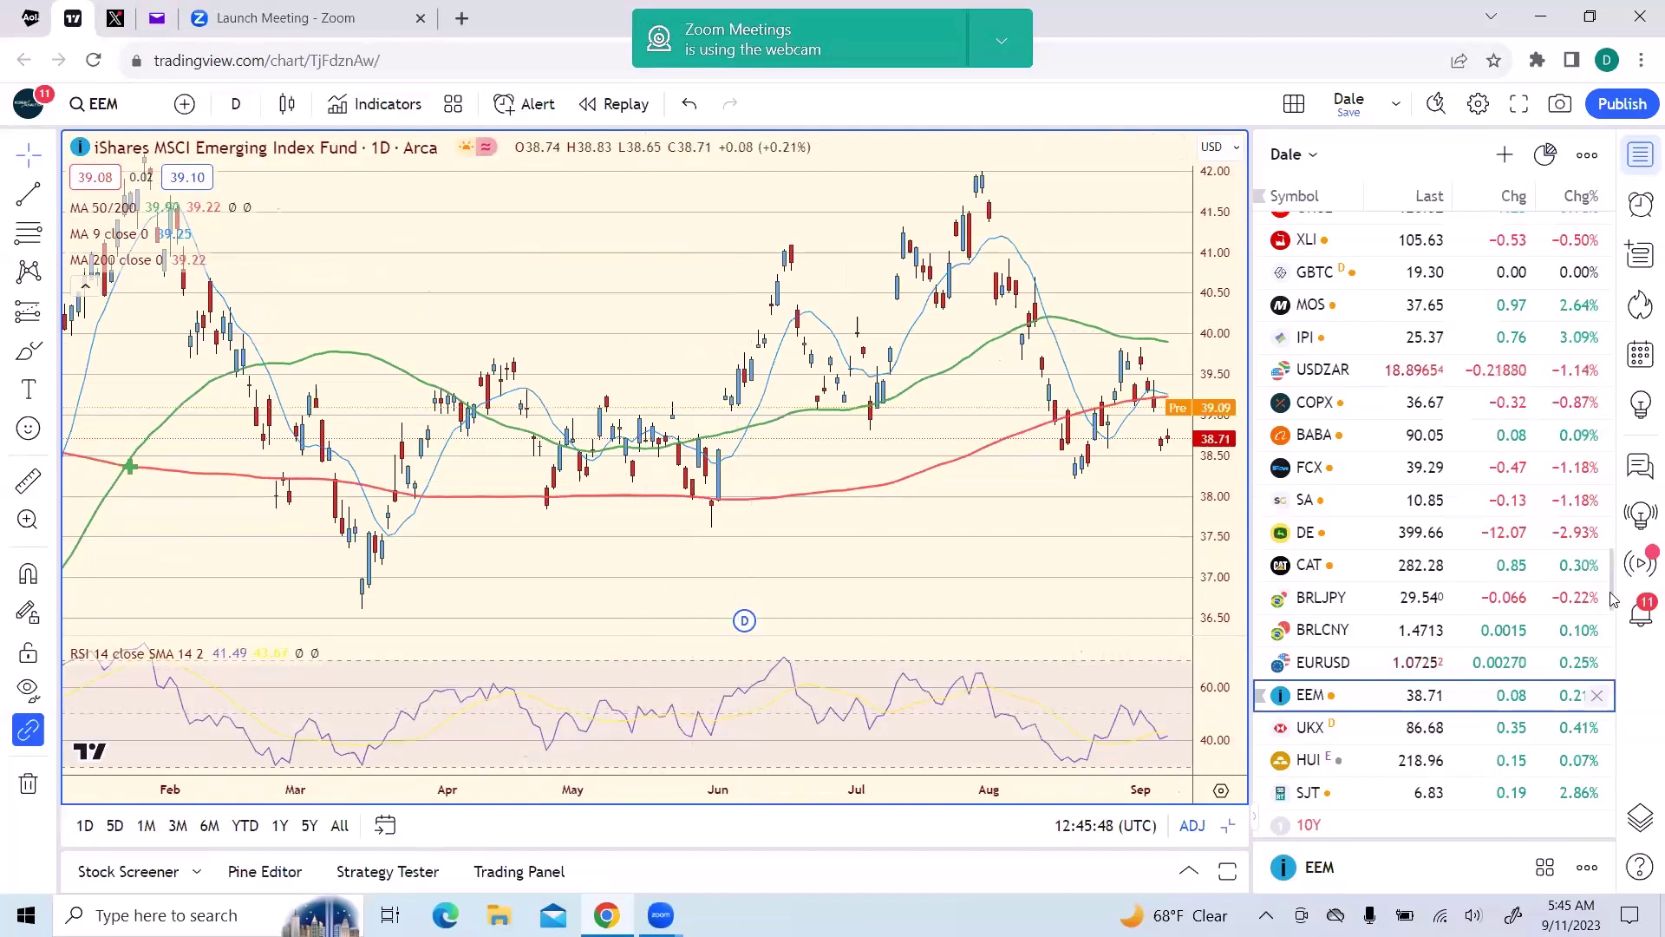
scroll(1612, 599, up, 1)
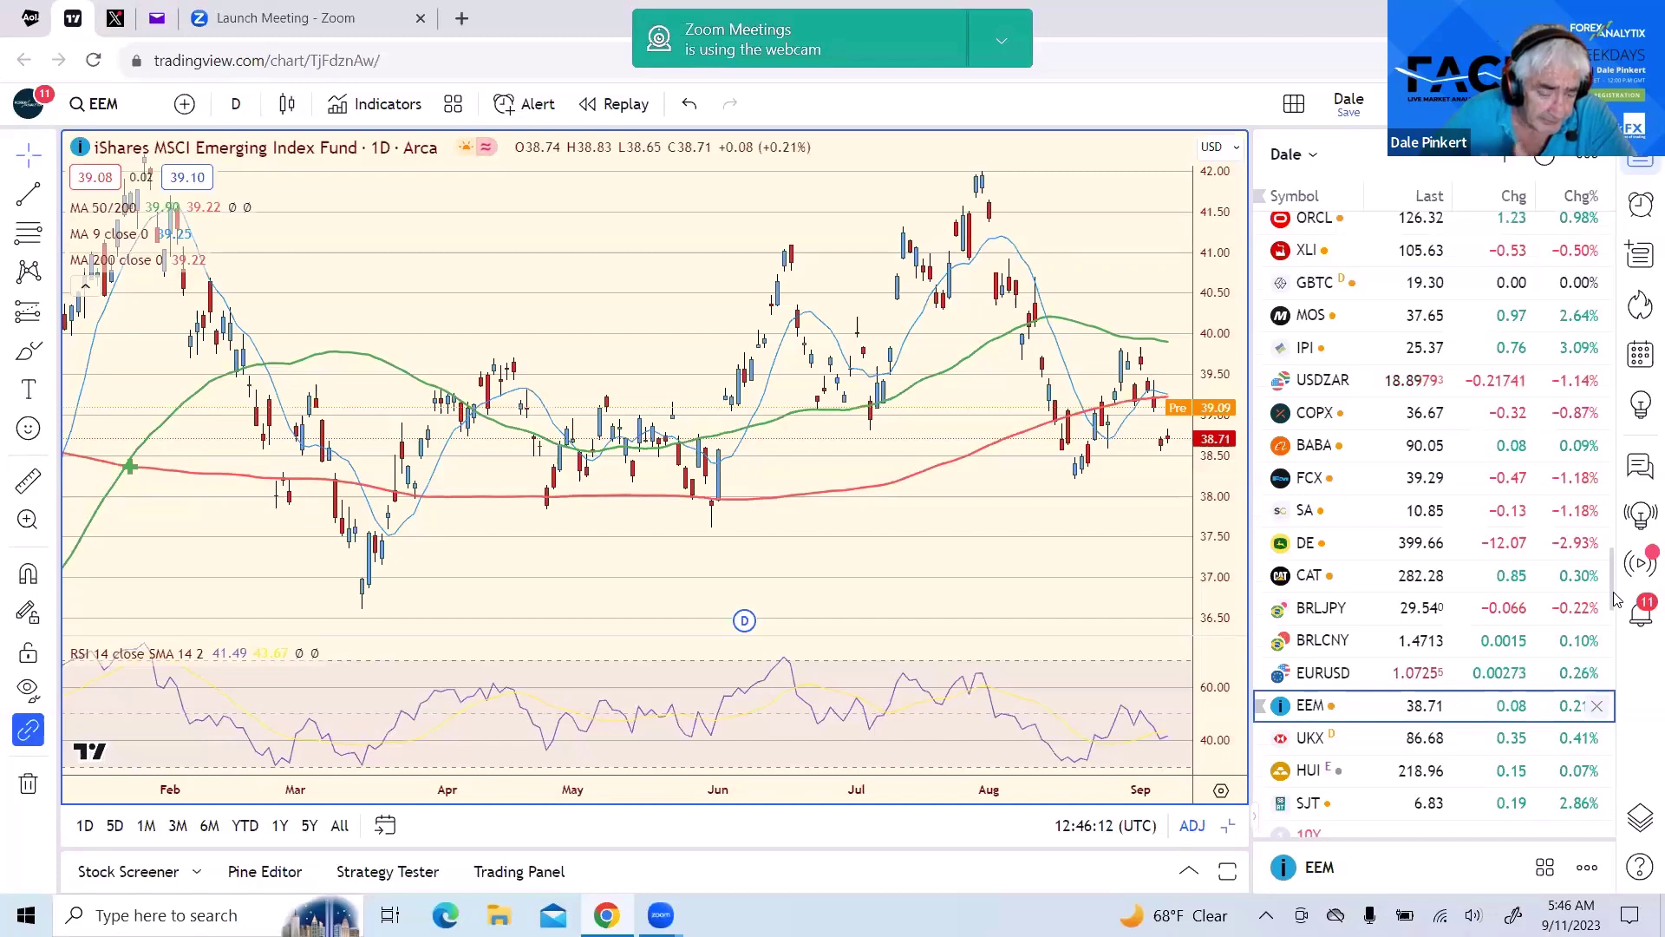
scroll(1616, 597, up, 1)
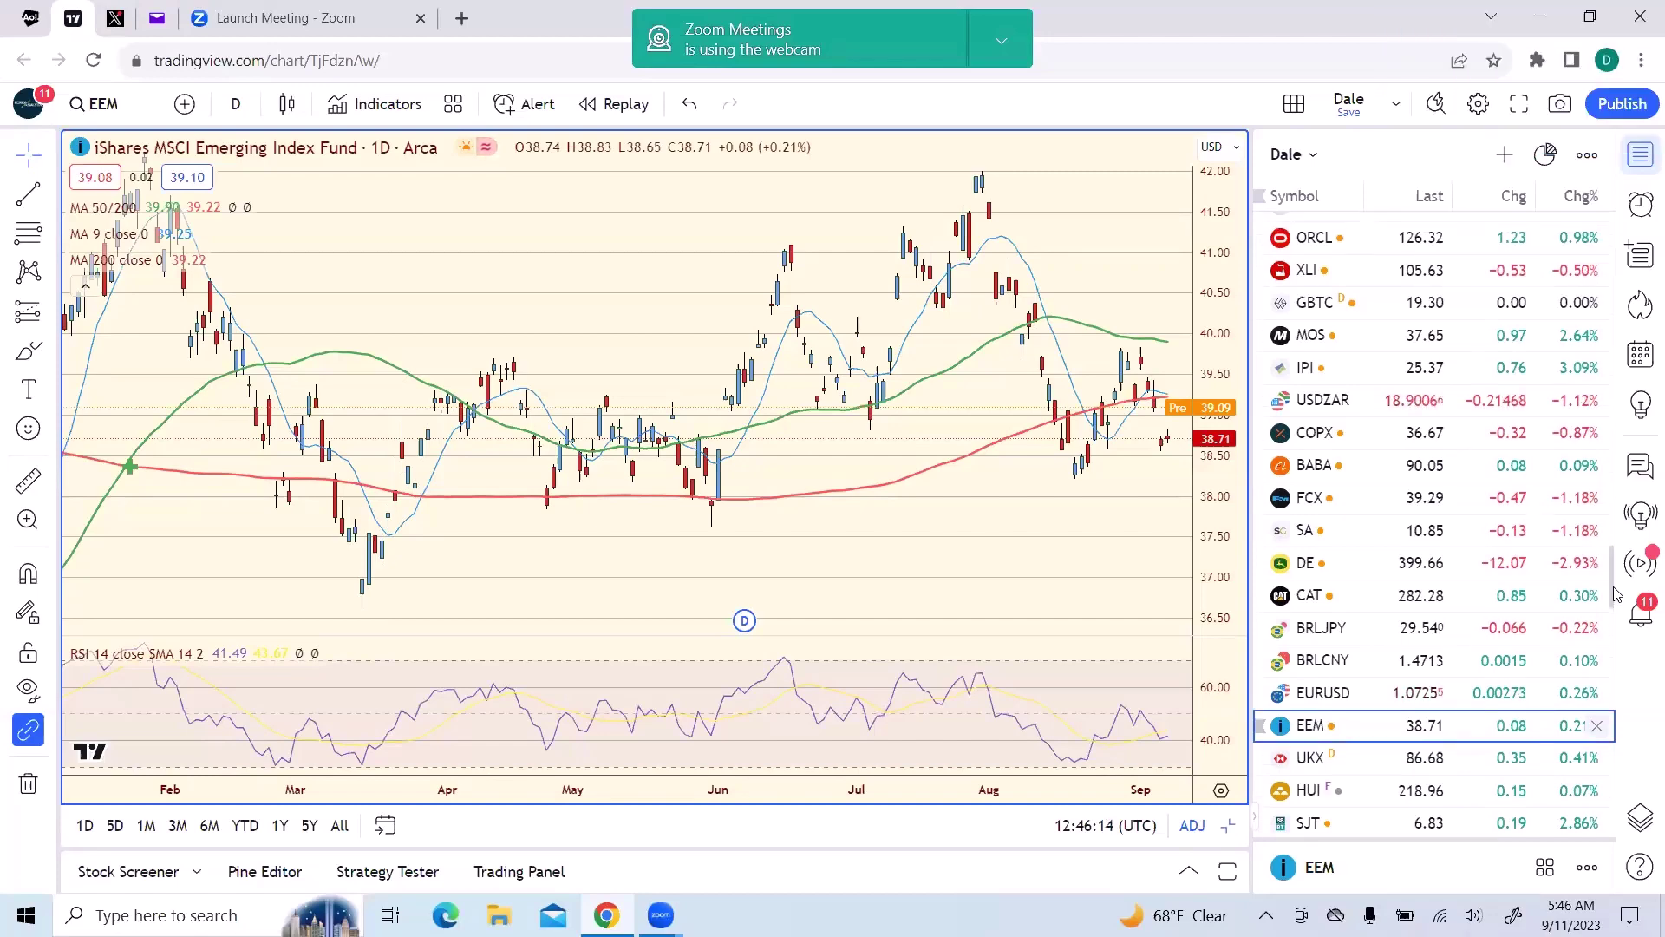
drag(1616, 581, 1616, 256)
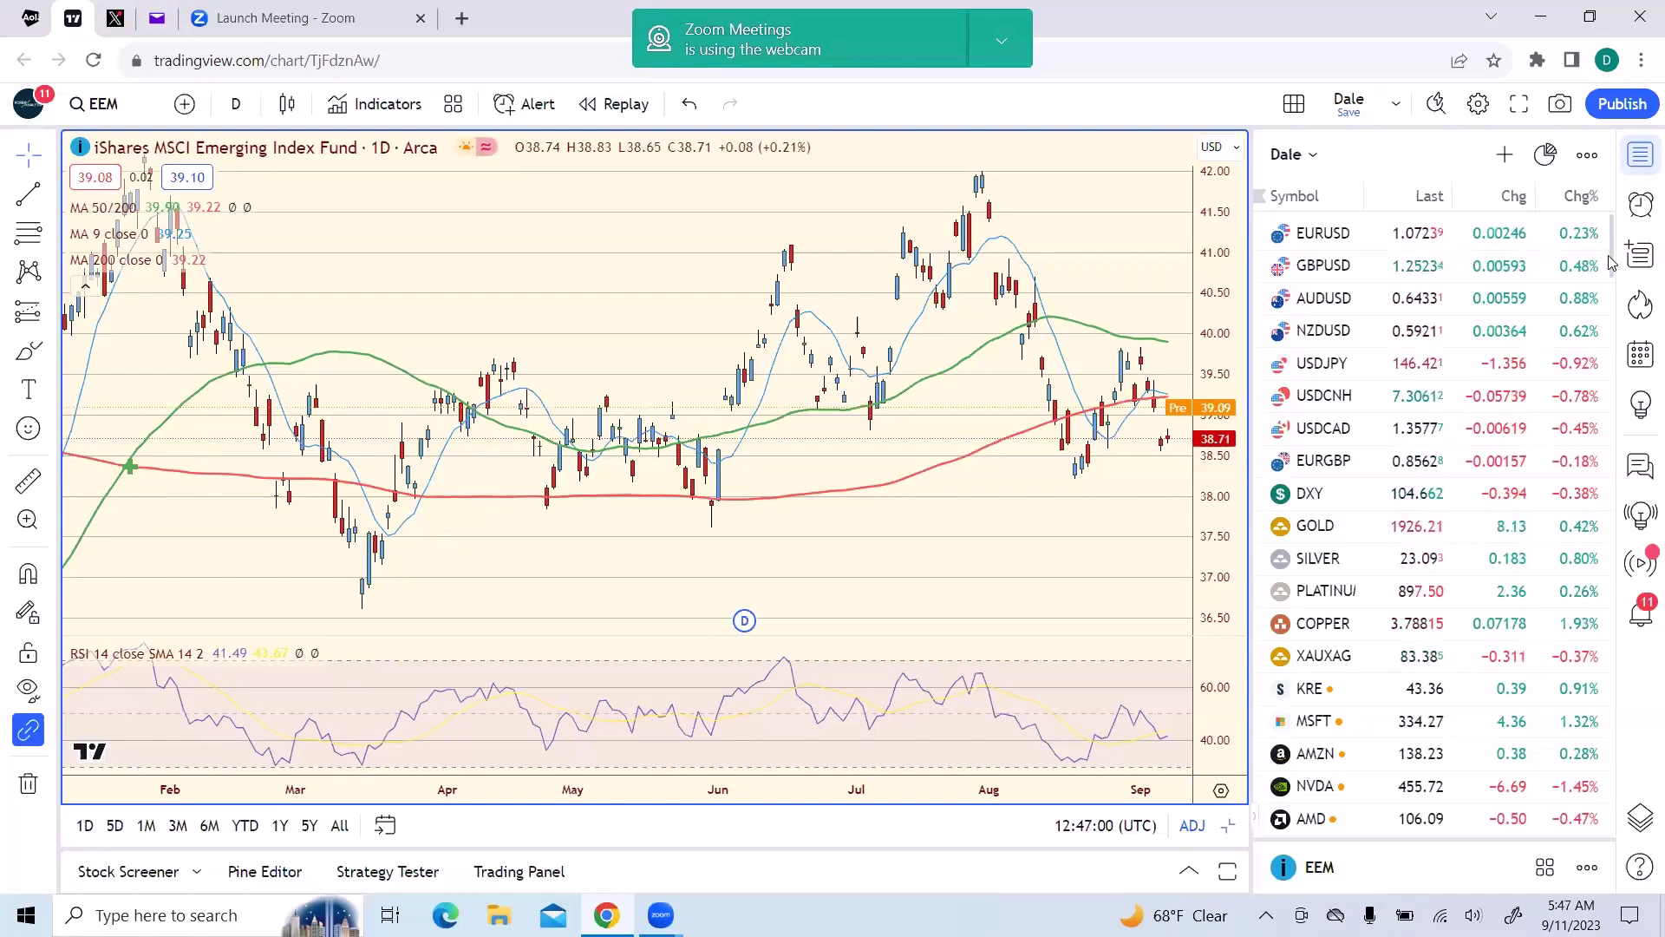
scroll(1609, 277, down, 2)
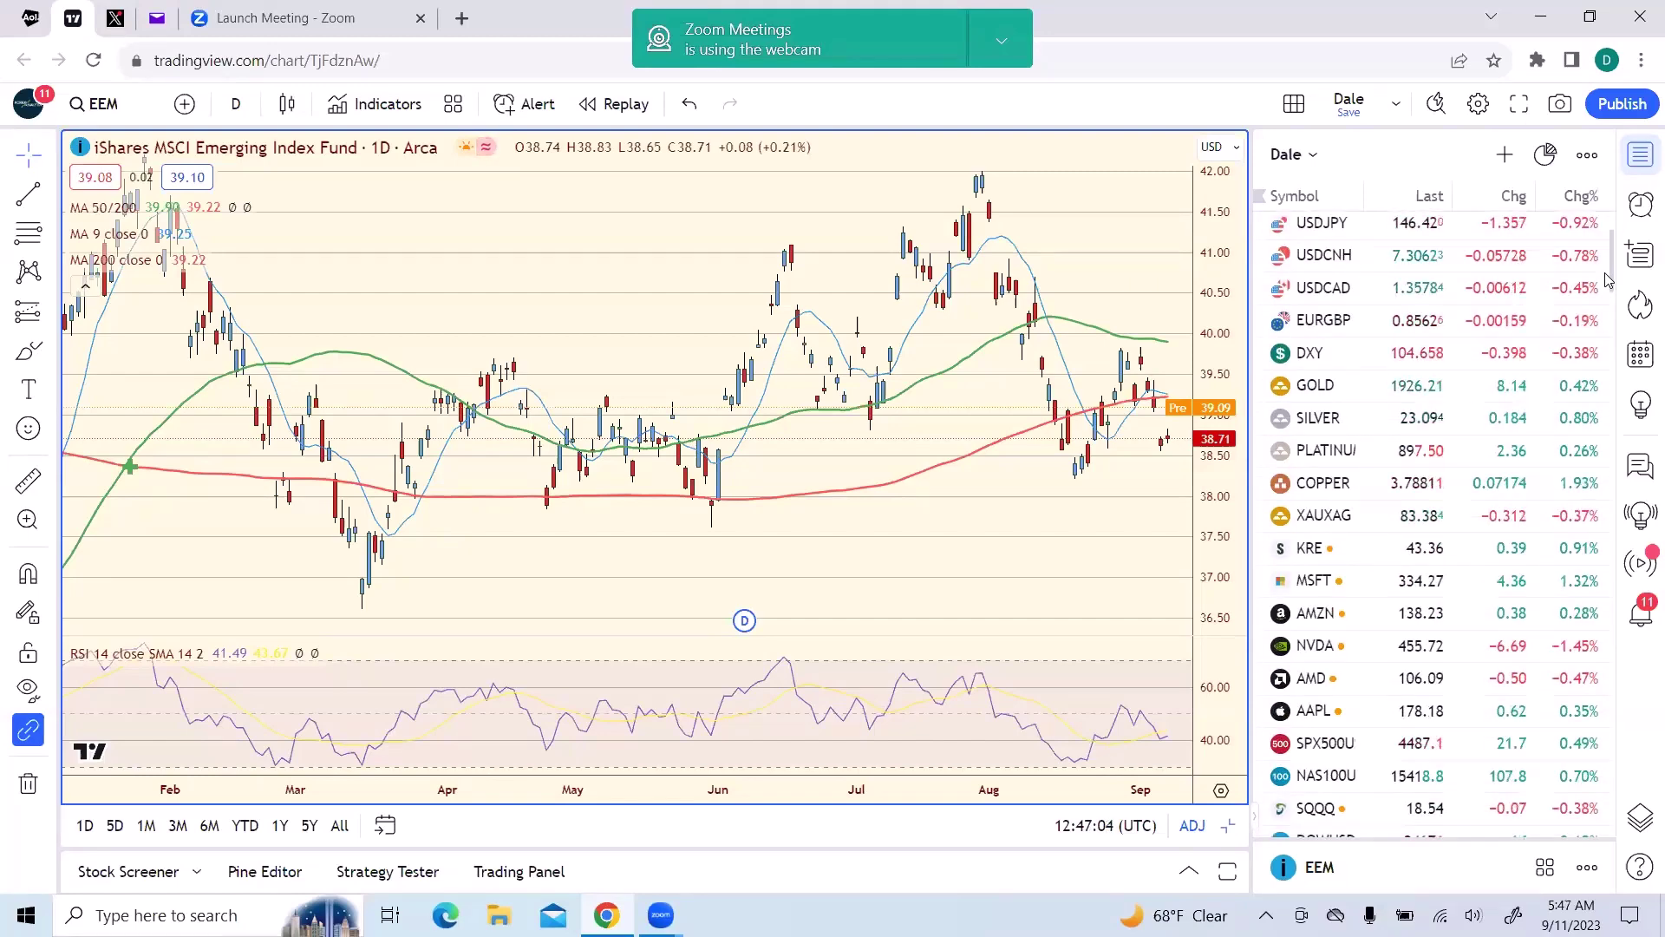
scroll(1557, 420, up, 2)
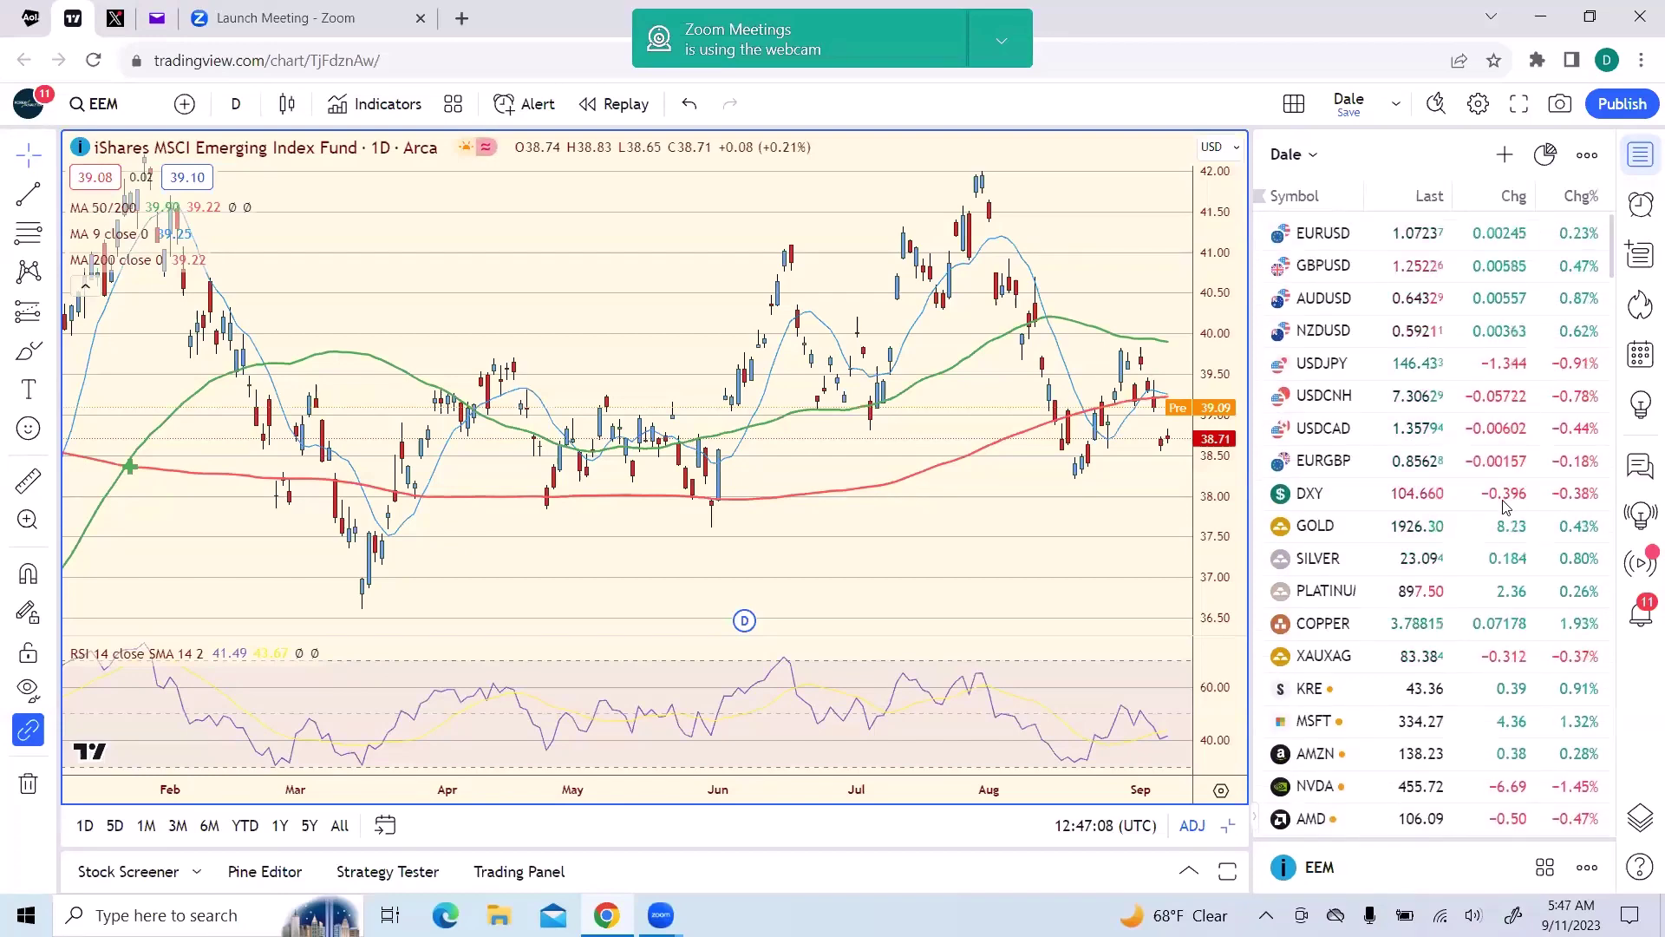
- Load the USDCNH row from the watchlist, replacing the EEM chart
click(1341, 402)
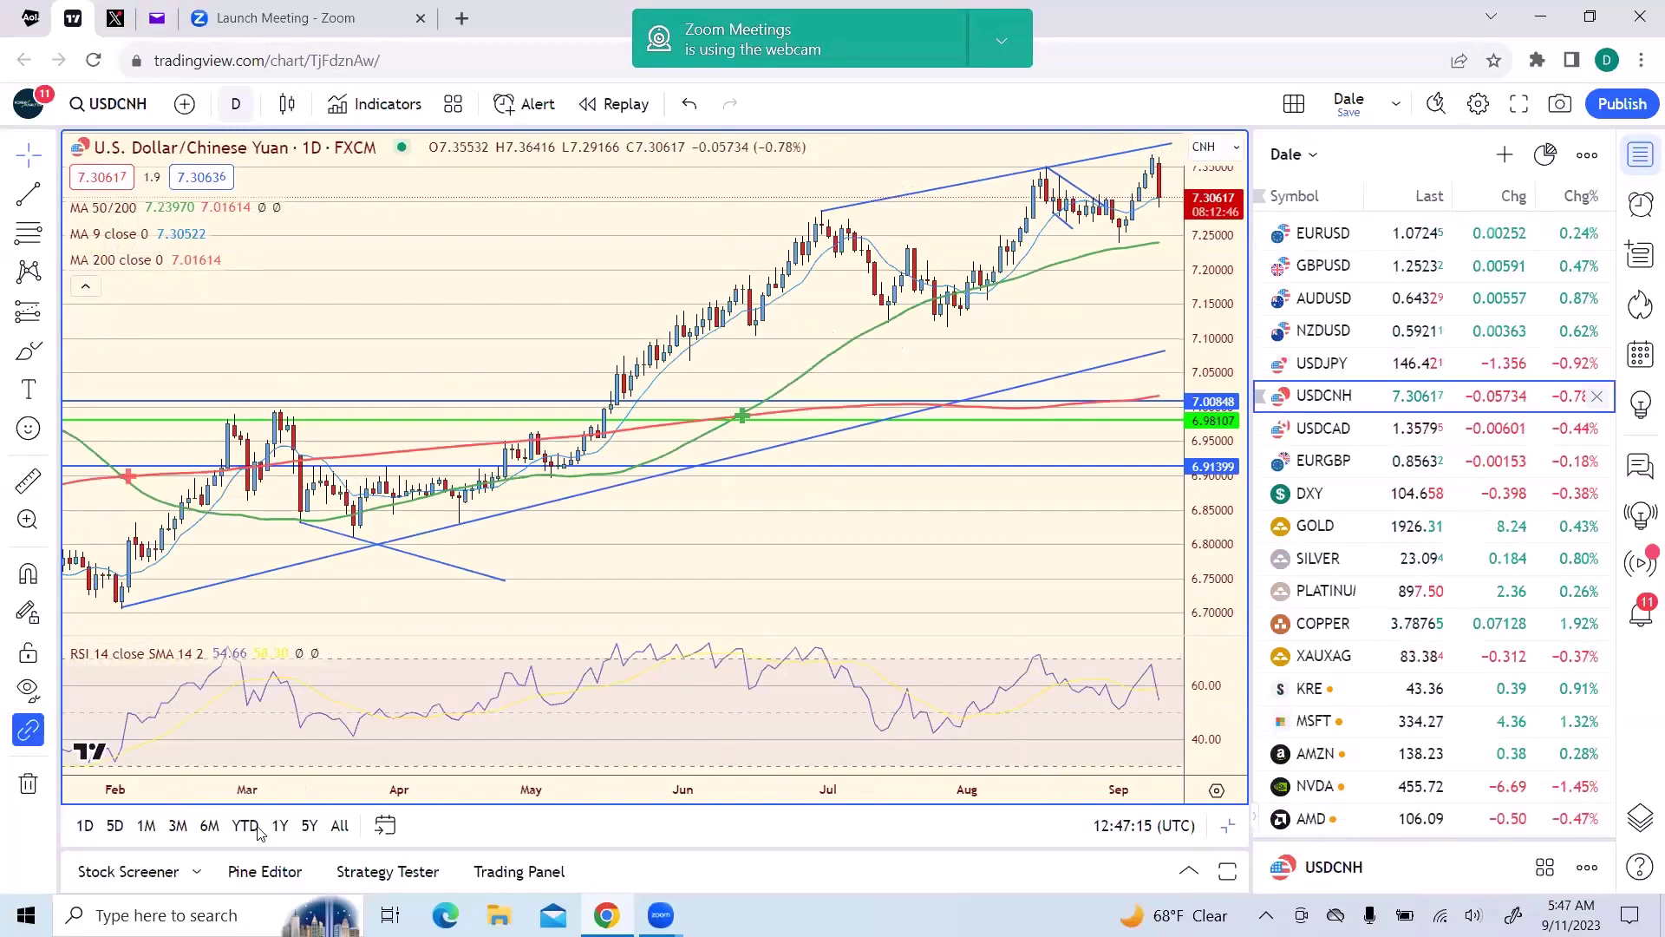
- Enter 1W on the chart to put USDCNH on weekly candles
key(1)
key(w)
key(Return)
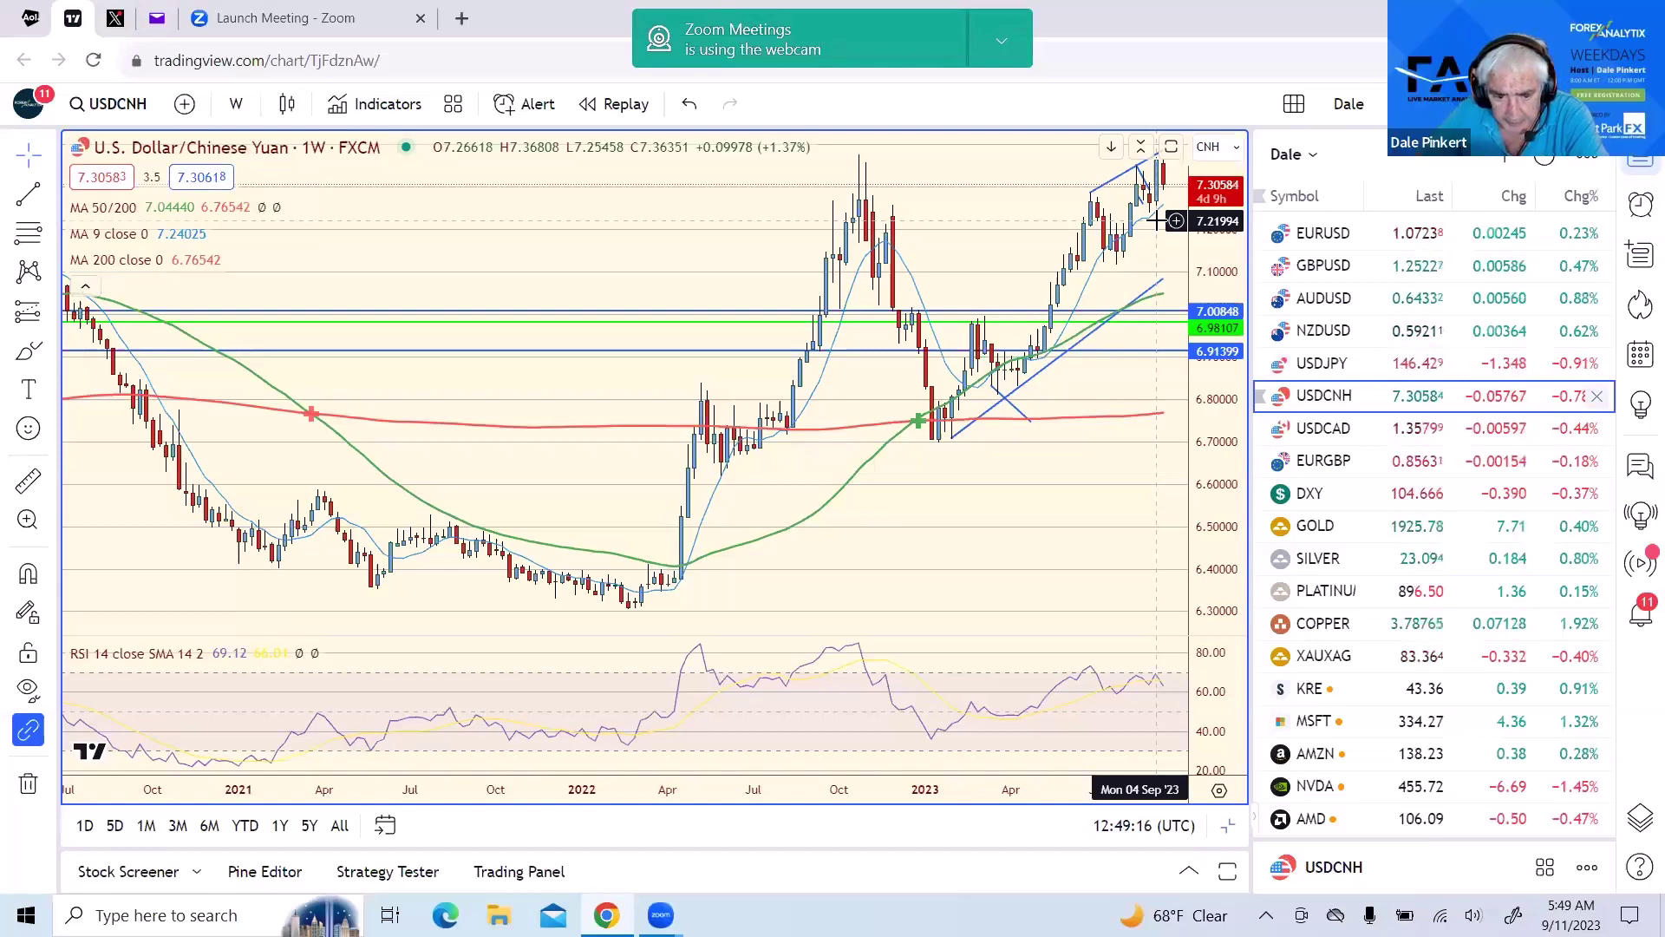
- Load the DXY dollar index from the watchlist on the weekly chart
click(1317, 500)
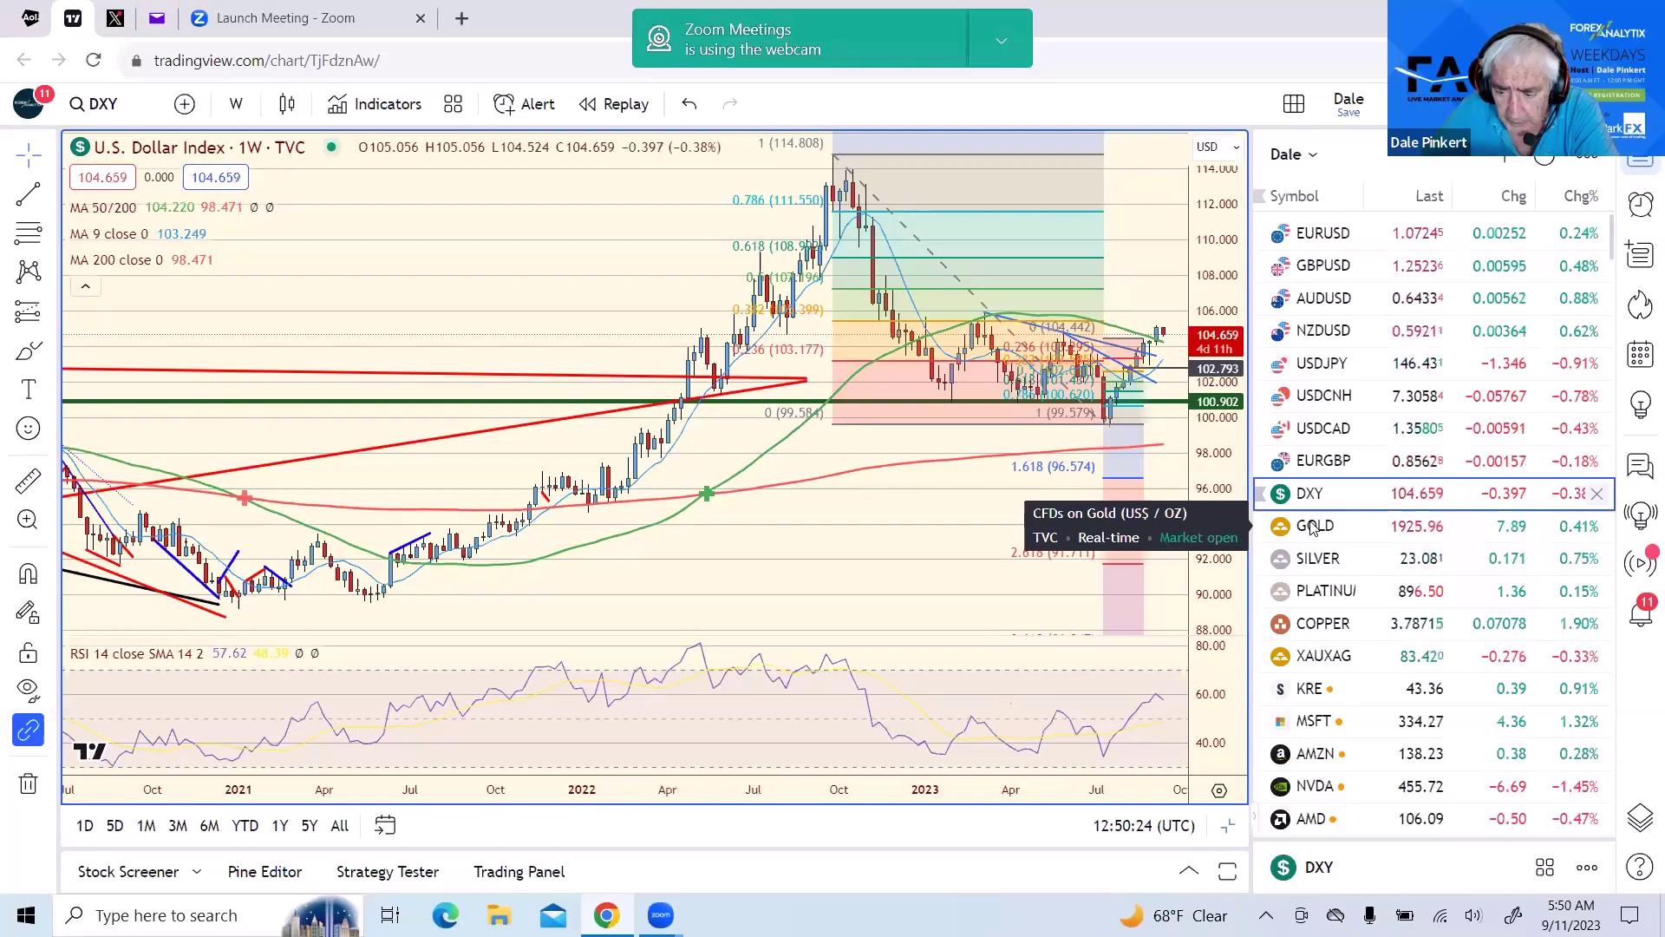
- Load GOLD, then SILVER from the watchlist to show the weekly silver chart
click(1314, 527)
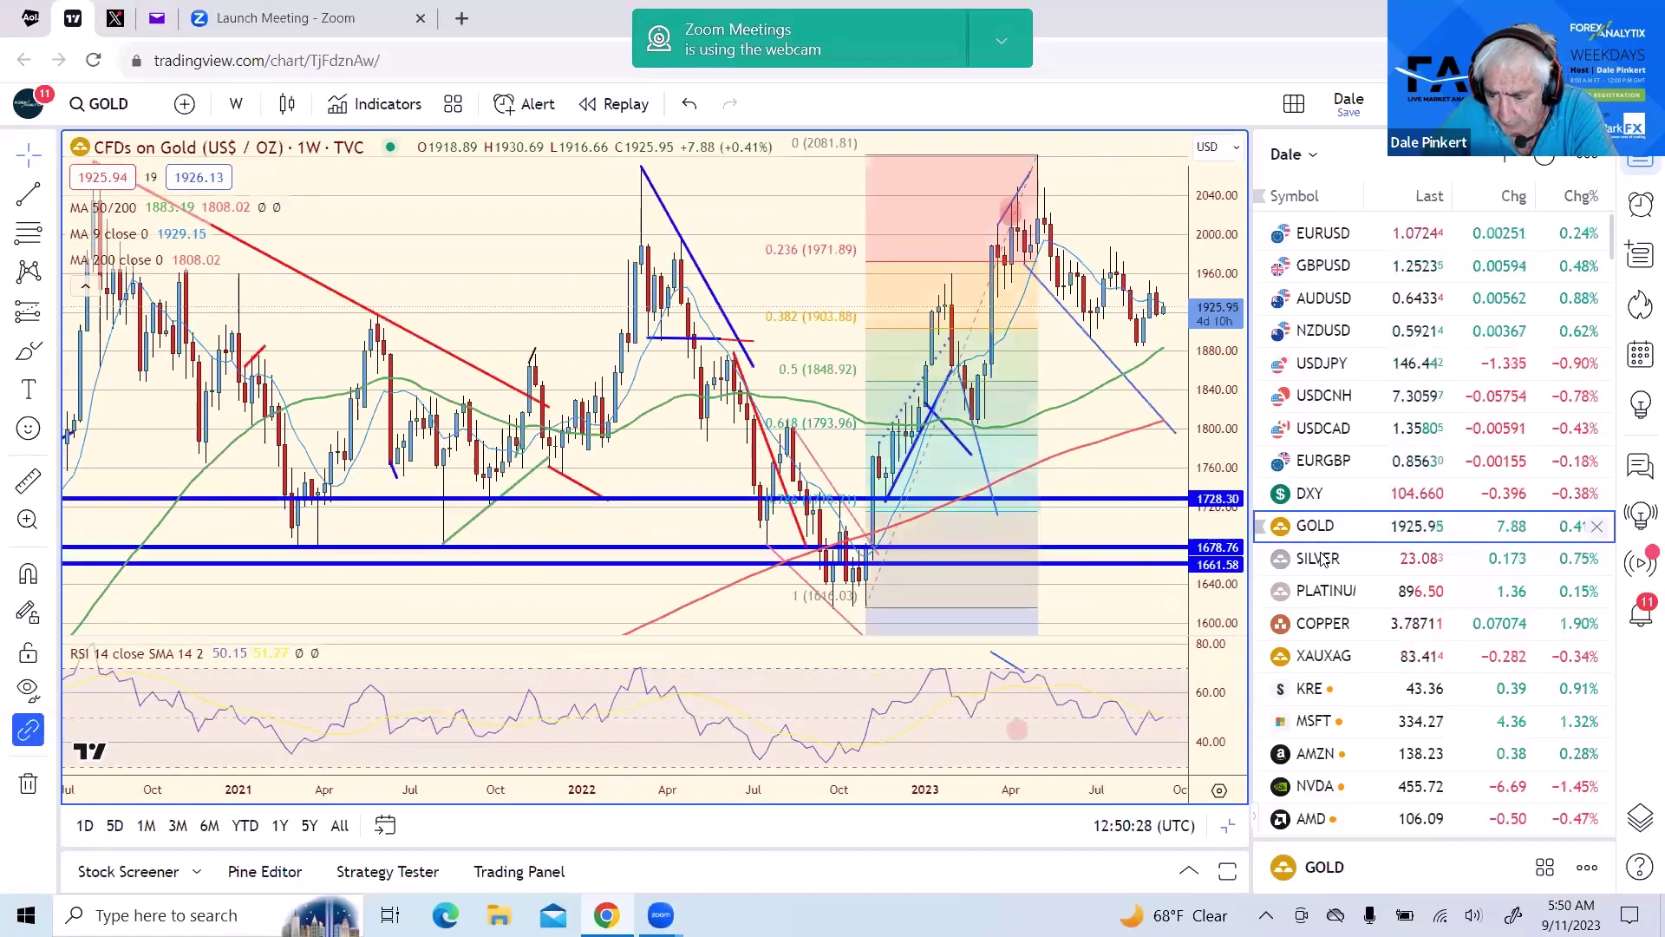
click(1320, 558)
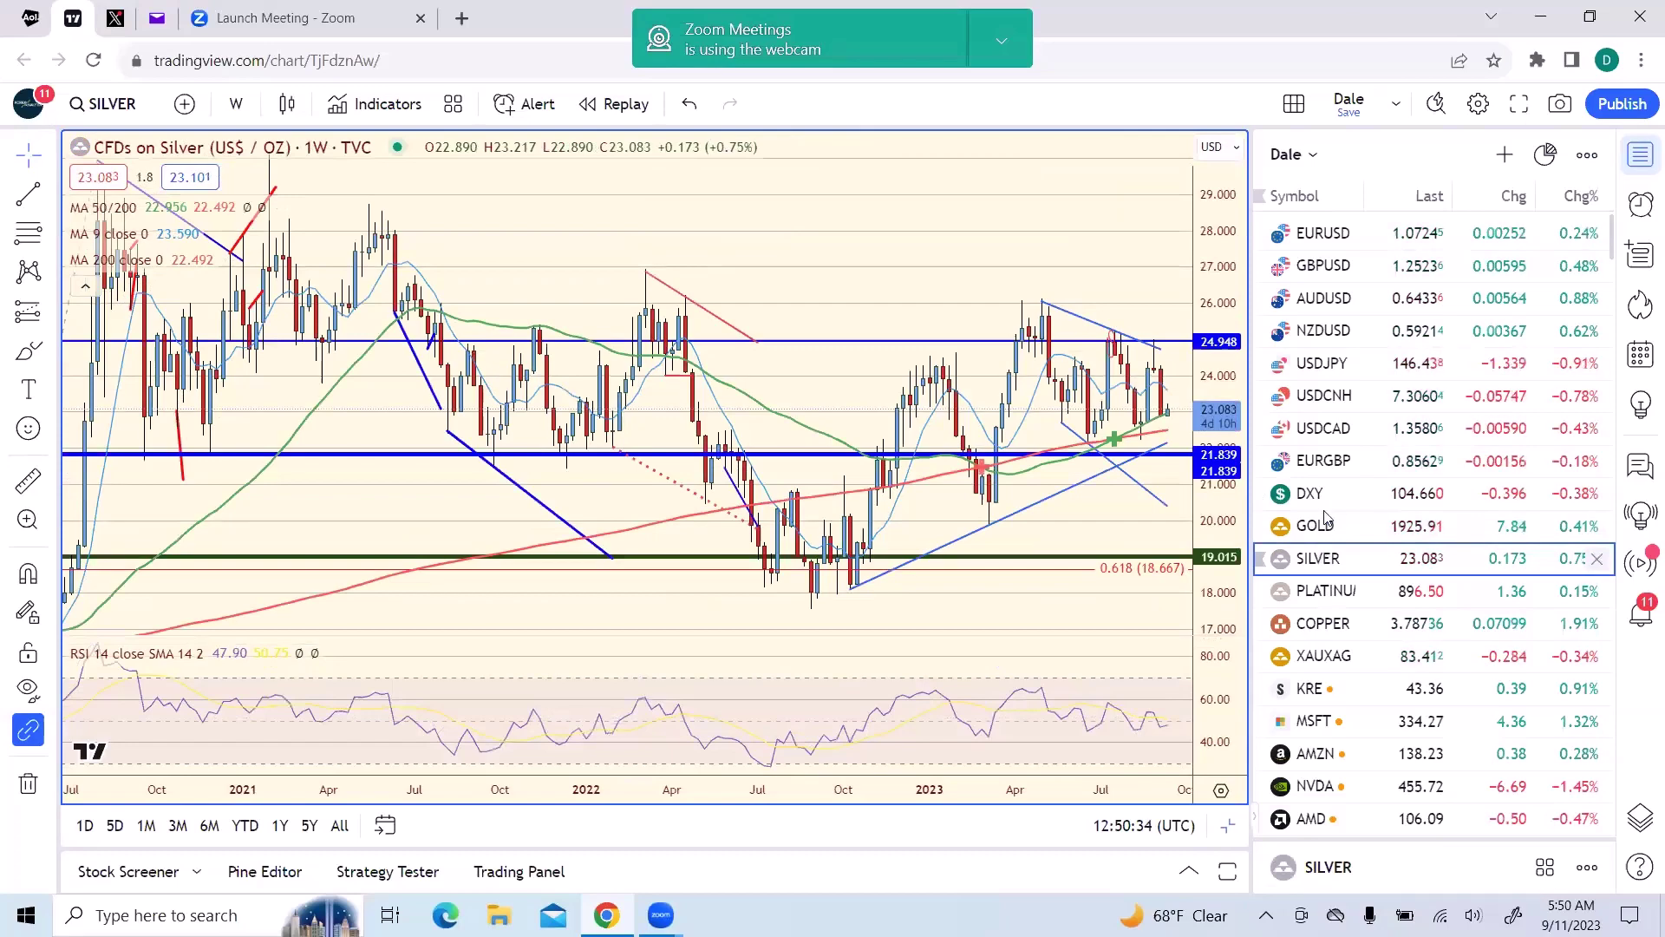
click(1316, 527)
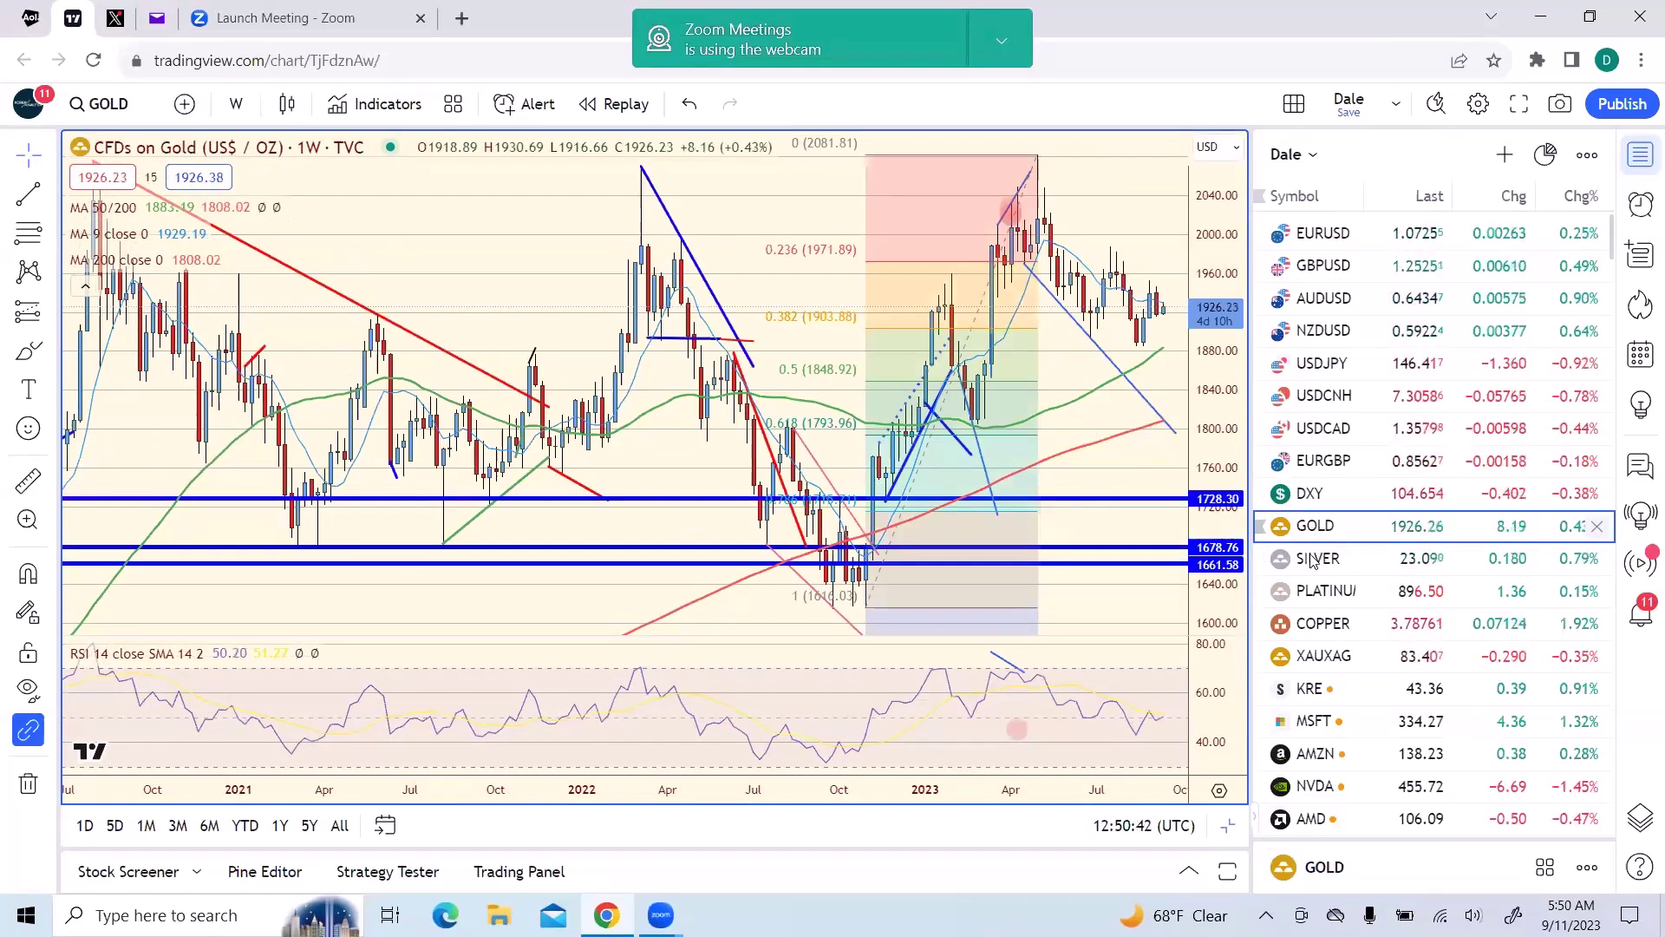
click(1314, 558)
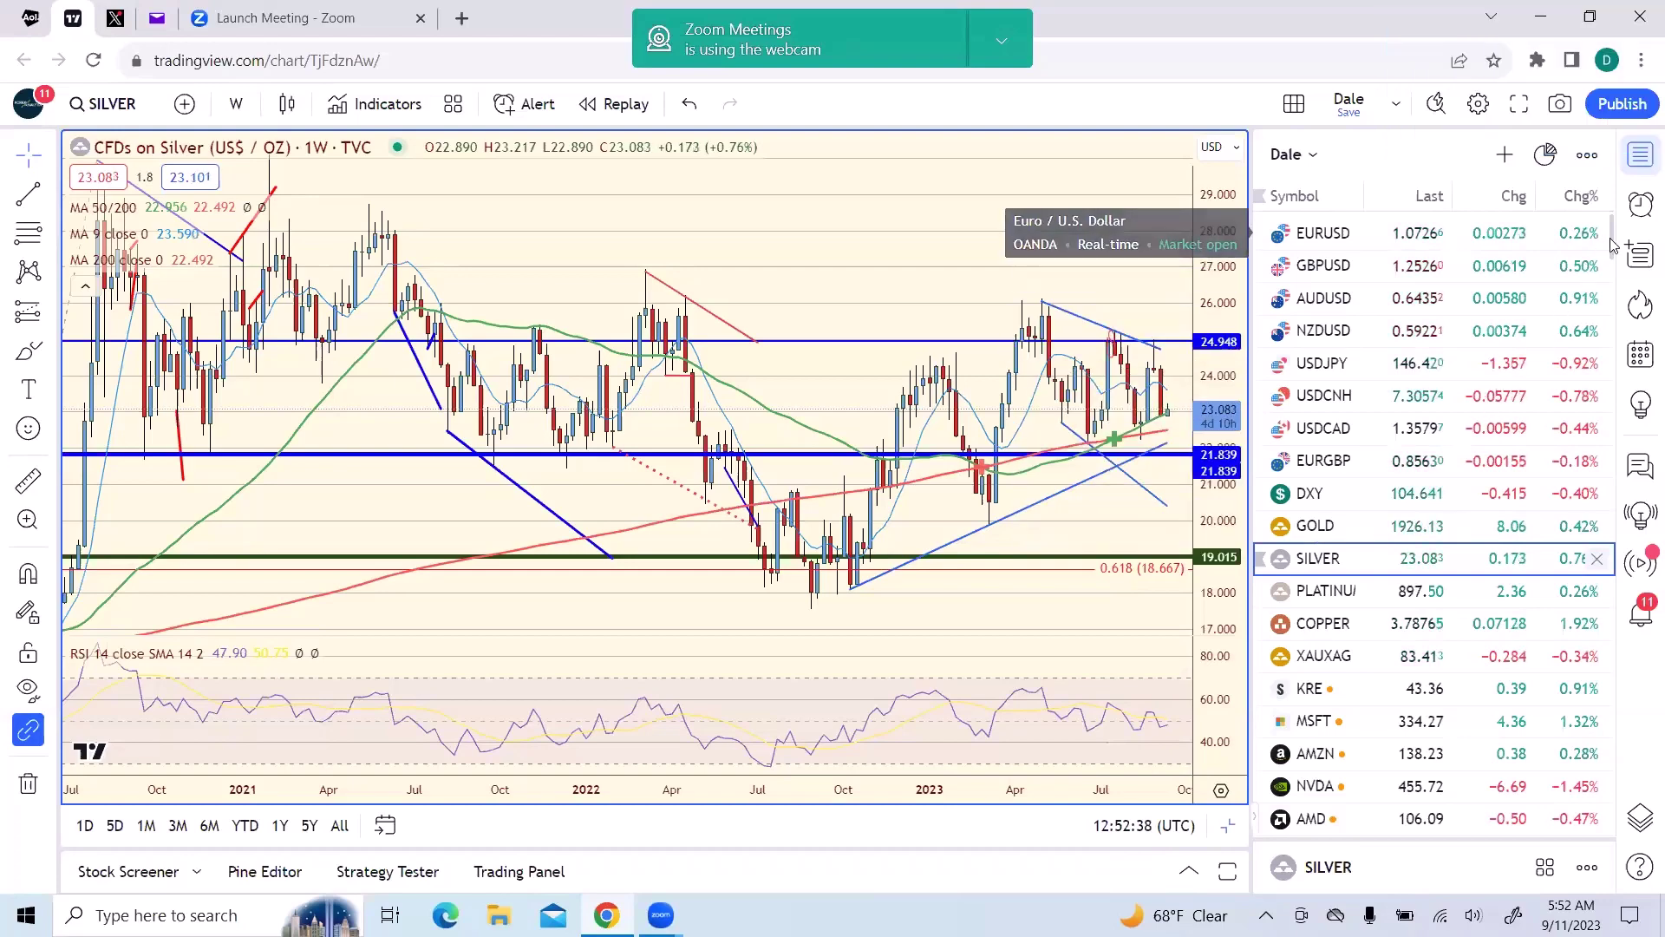
- Scroll the watchlist down and back, then load the KRE row on the weekly chart
drag(1615, 243, 1581, 486)
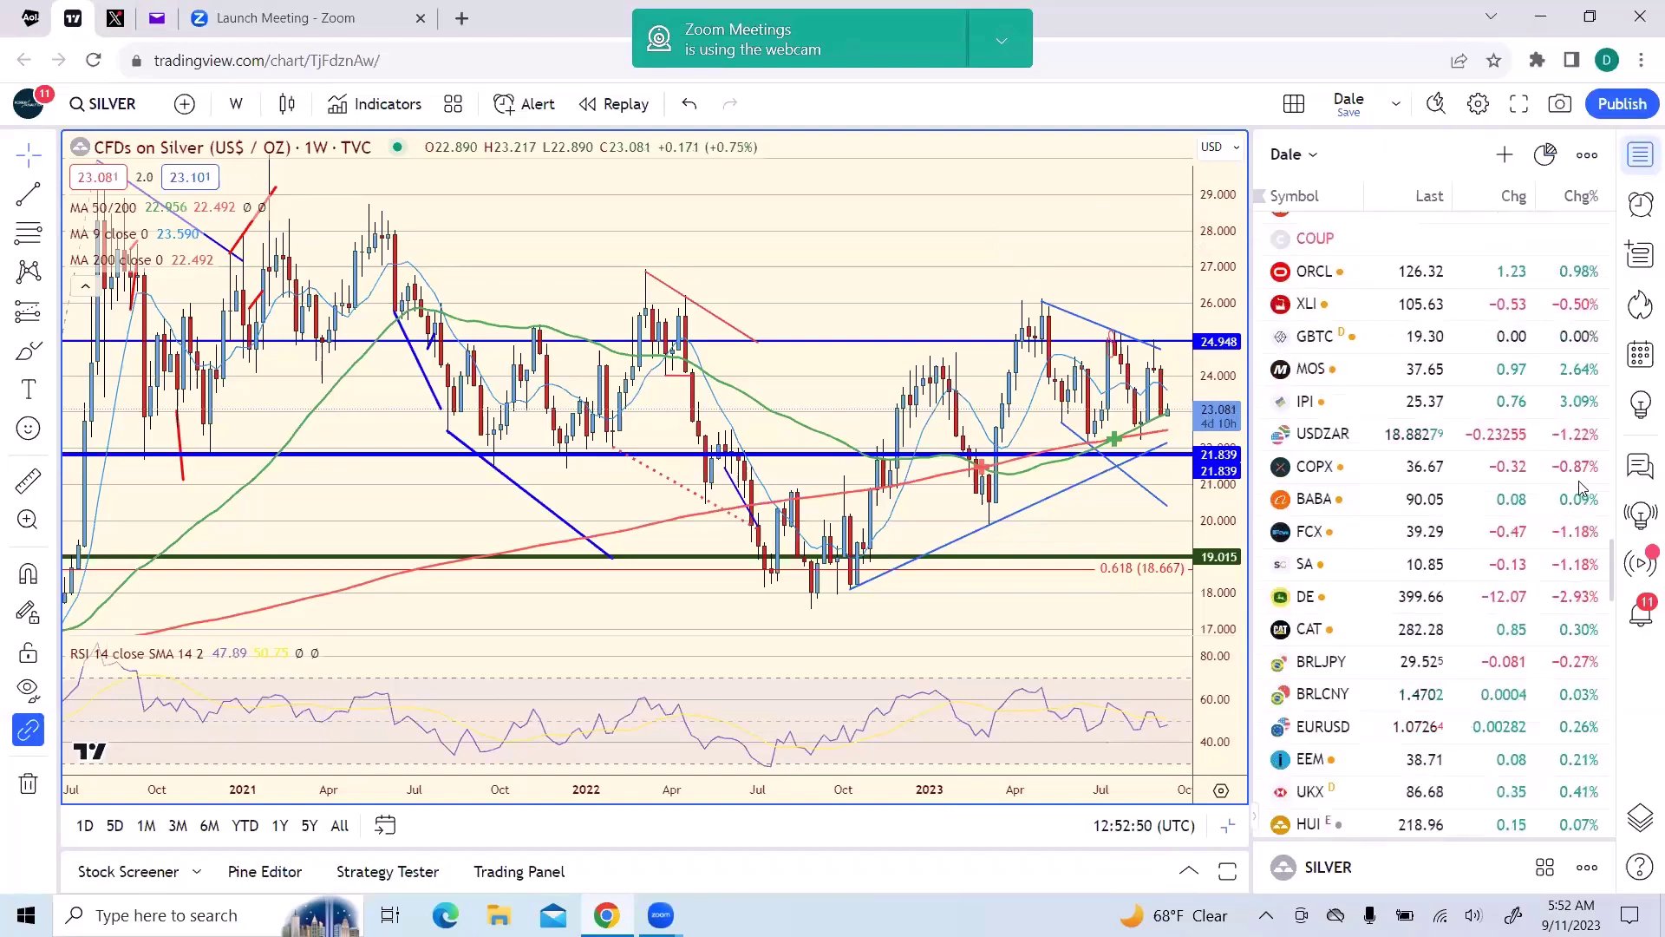
scroll(1581, 489, down, 3)
drag(1612, 582, 1622, 217)
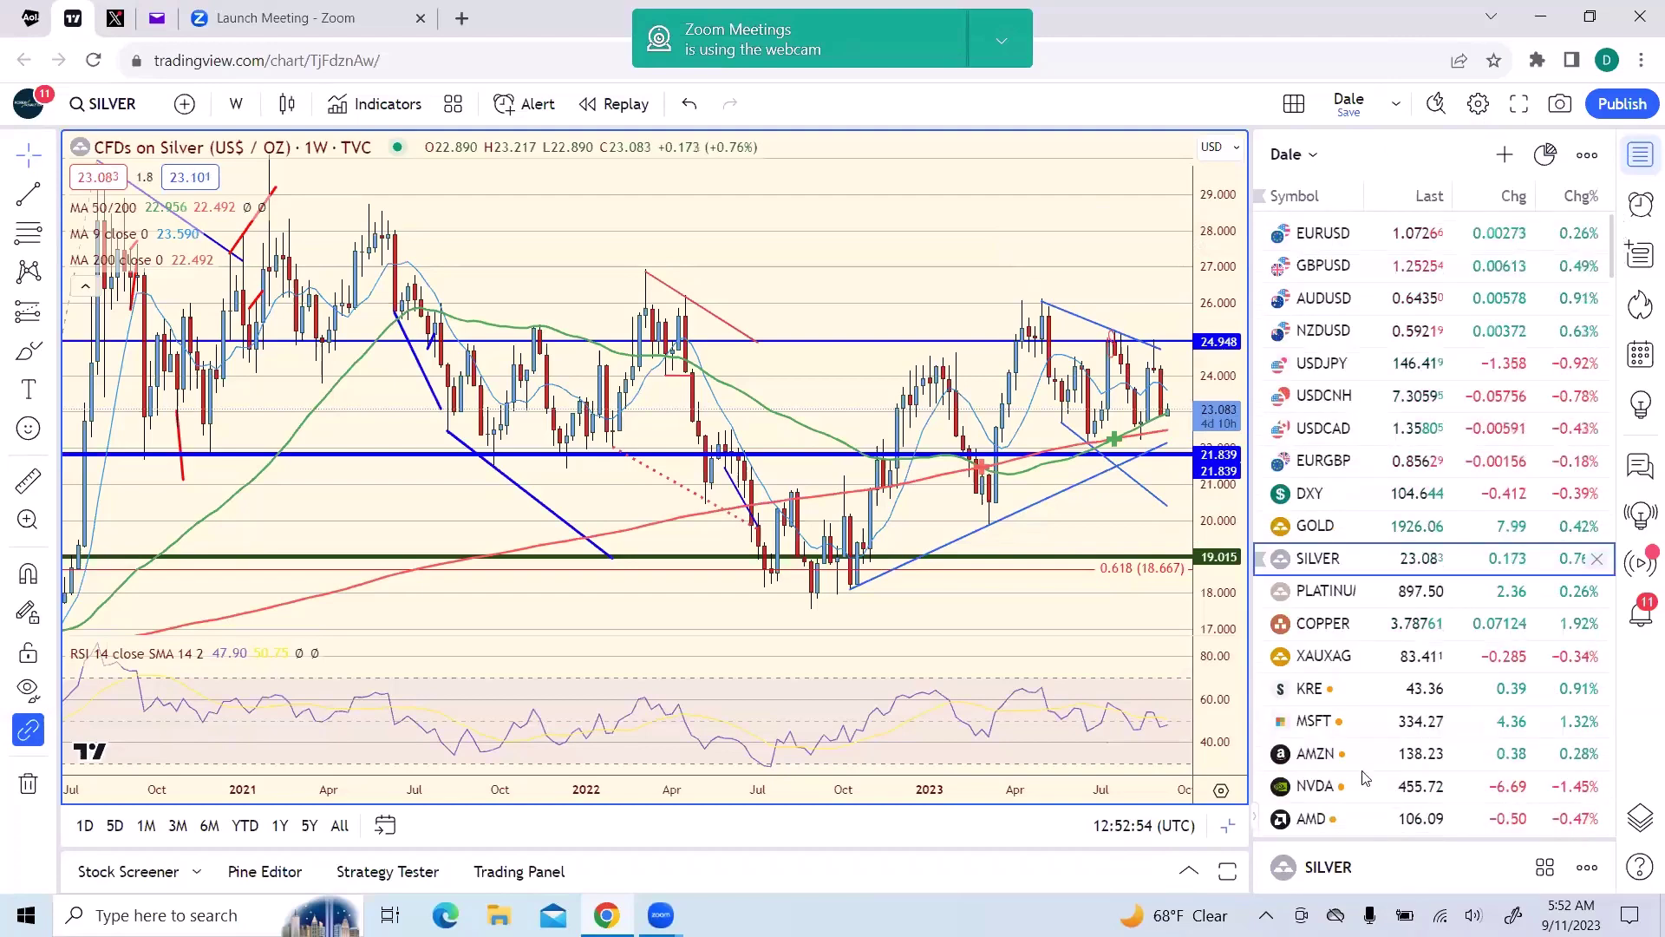
click(1312, 691)
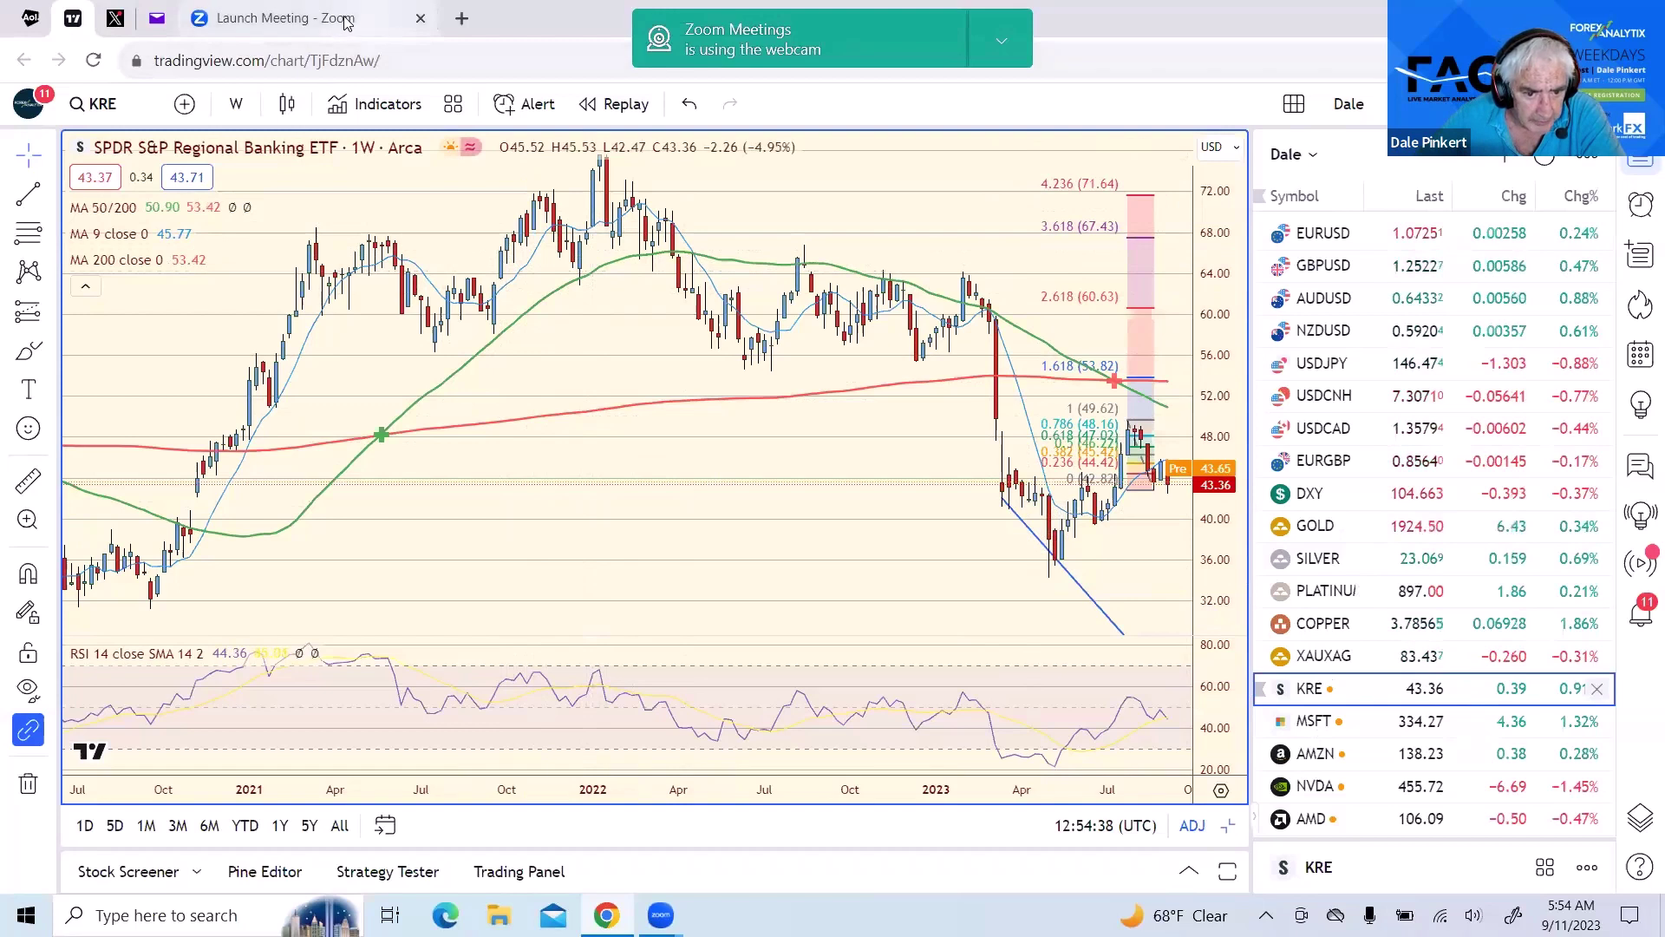
mouse_move(346, 21)
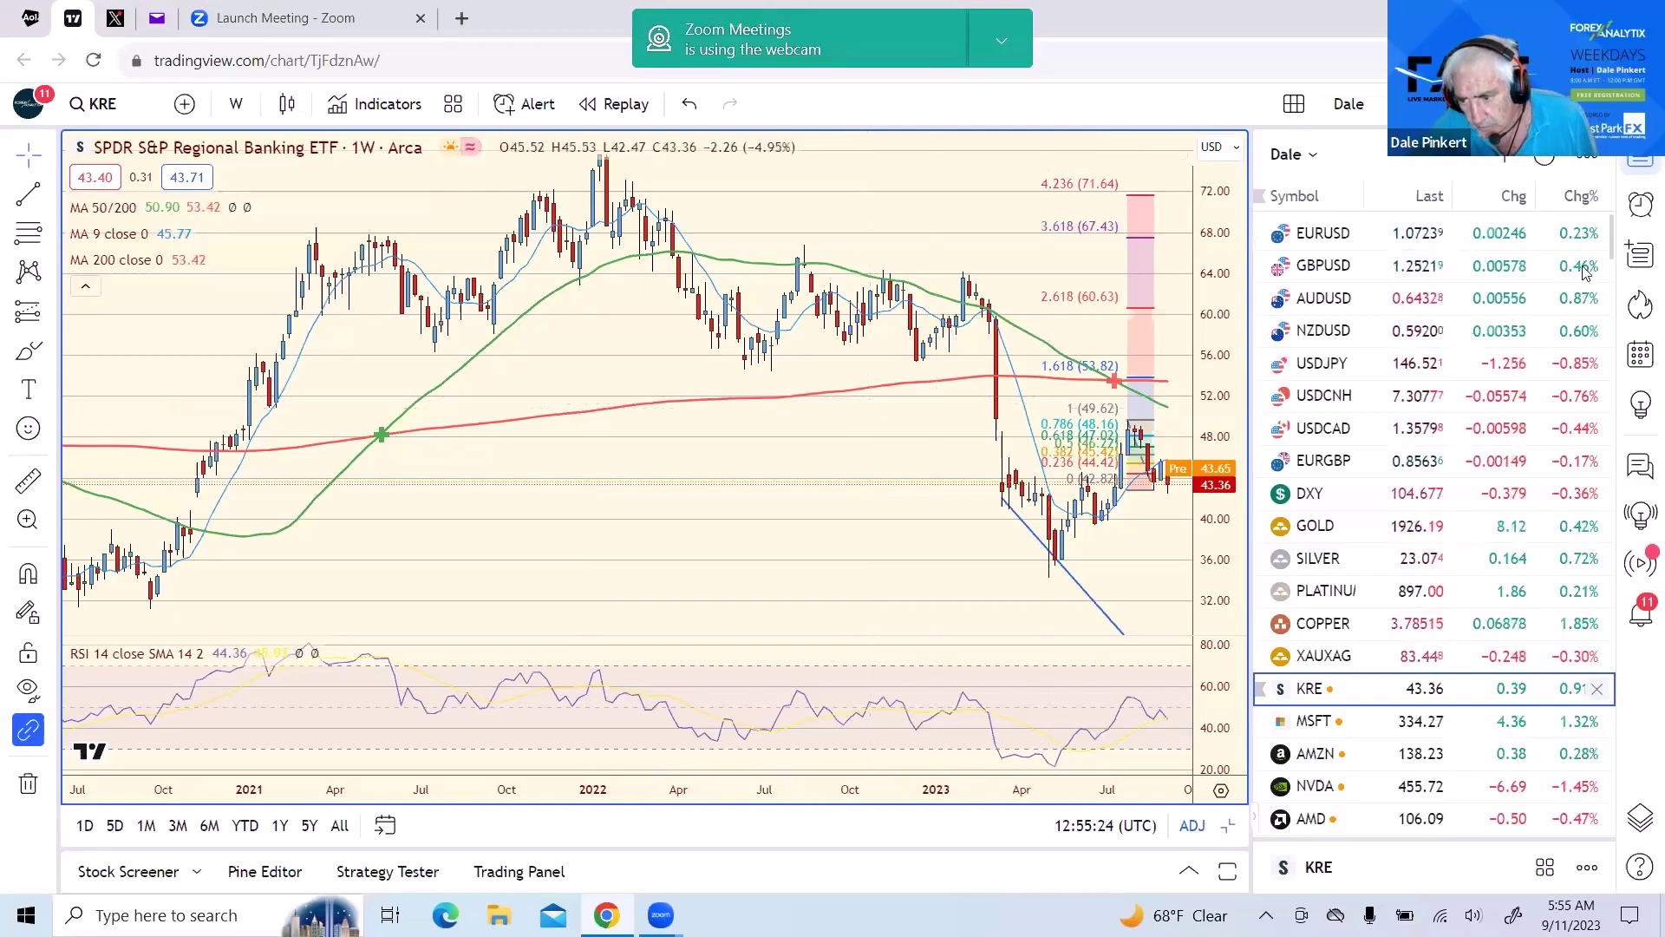
- Scroll down the watchlist and load the SPX500USD row as a weekly chart
scroll(1609, 256, down, 1)
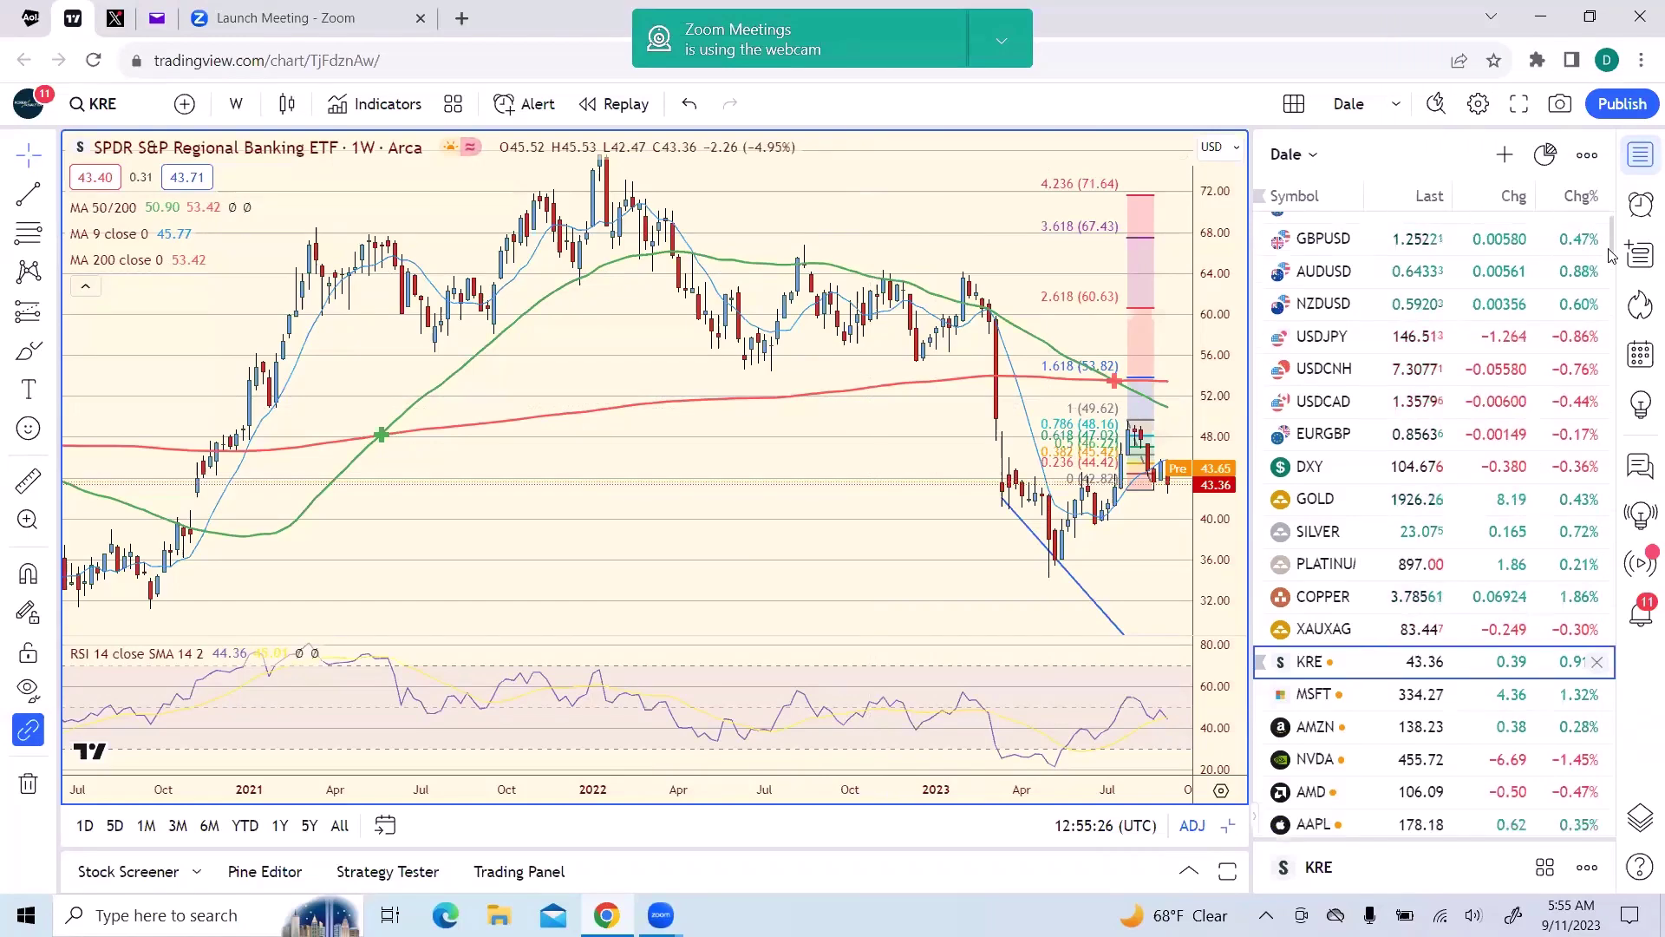
scroll(1609, 257, down, 2)
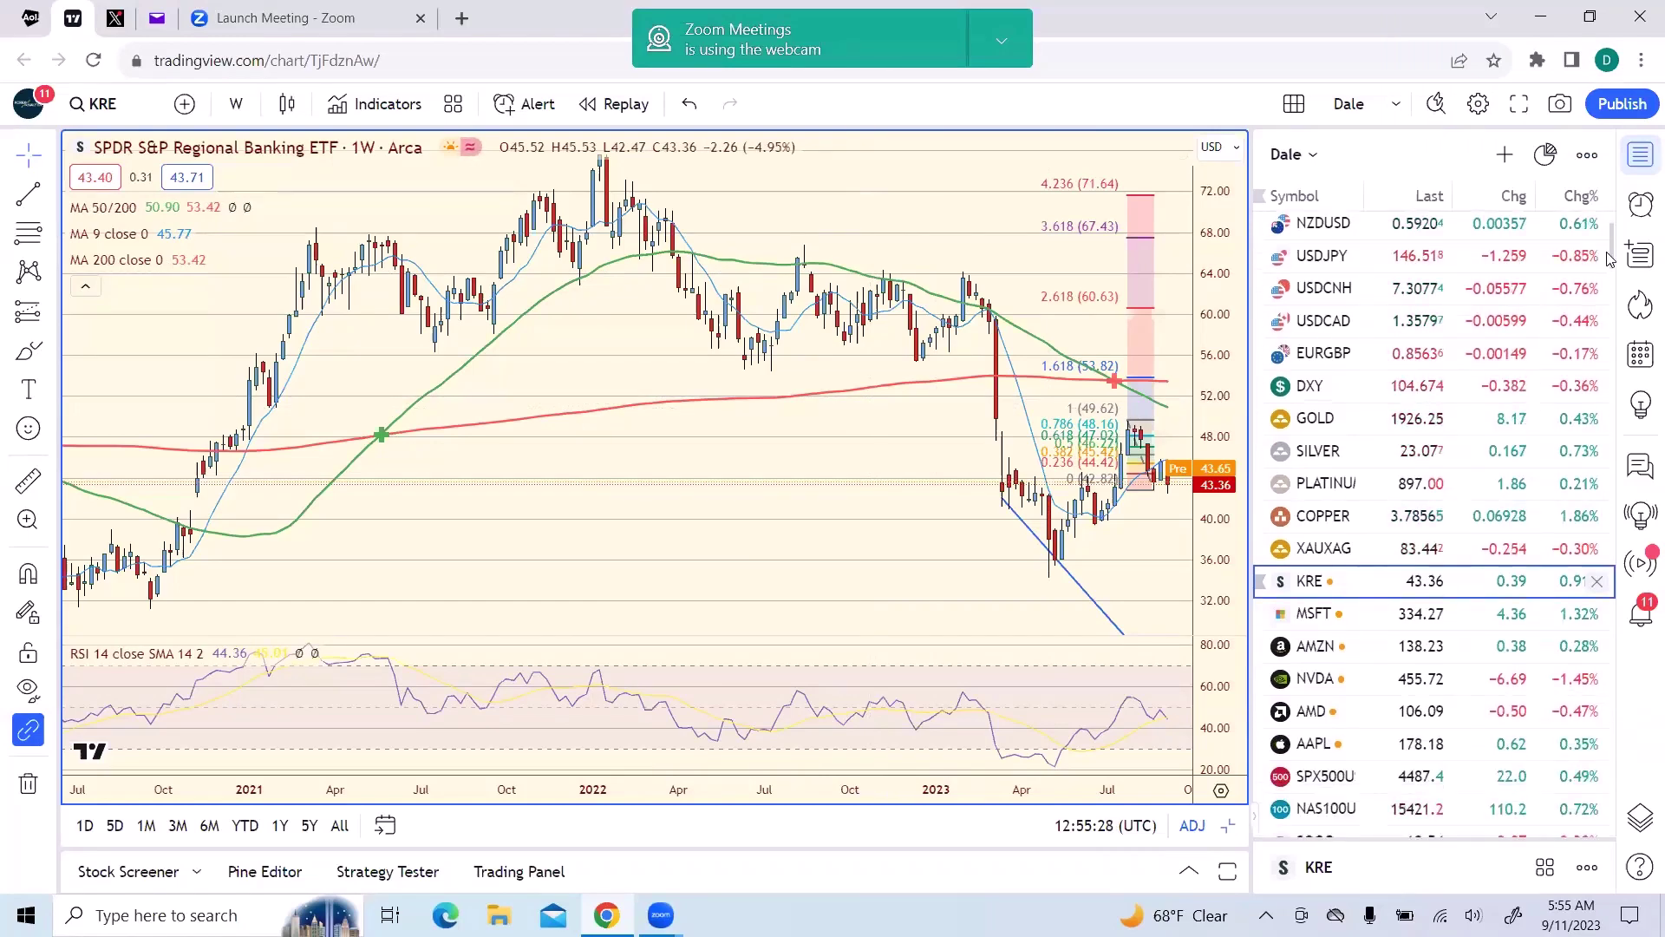
scroll(1608, 258, down, 3)
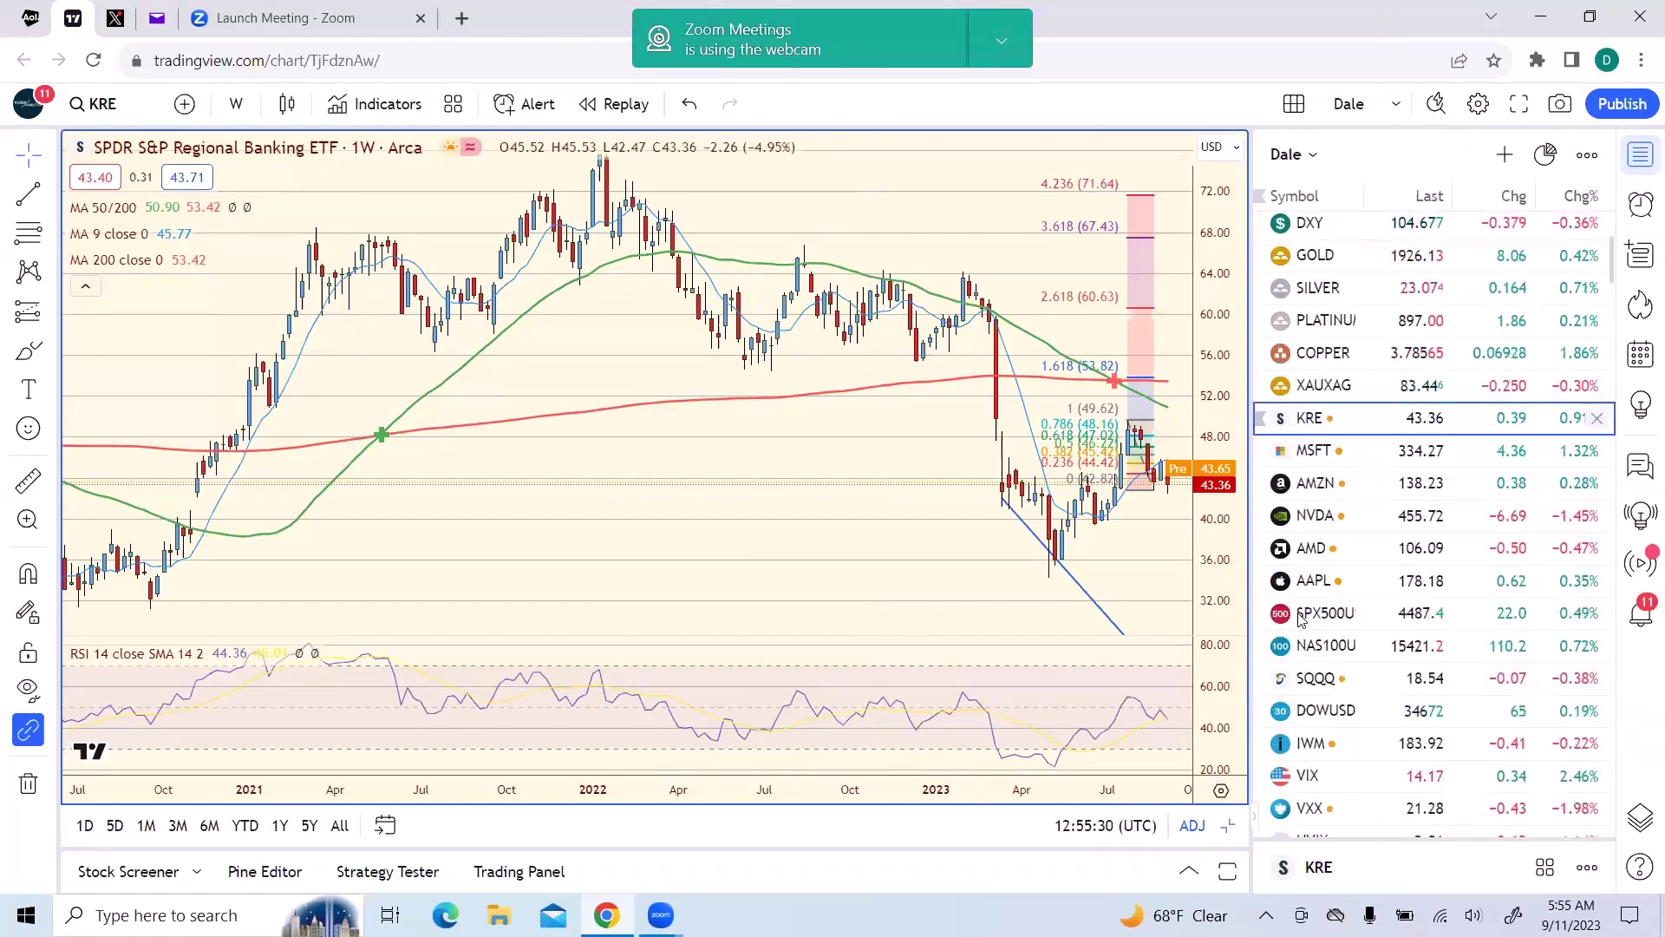
click(1325, 617)
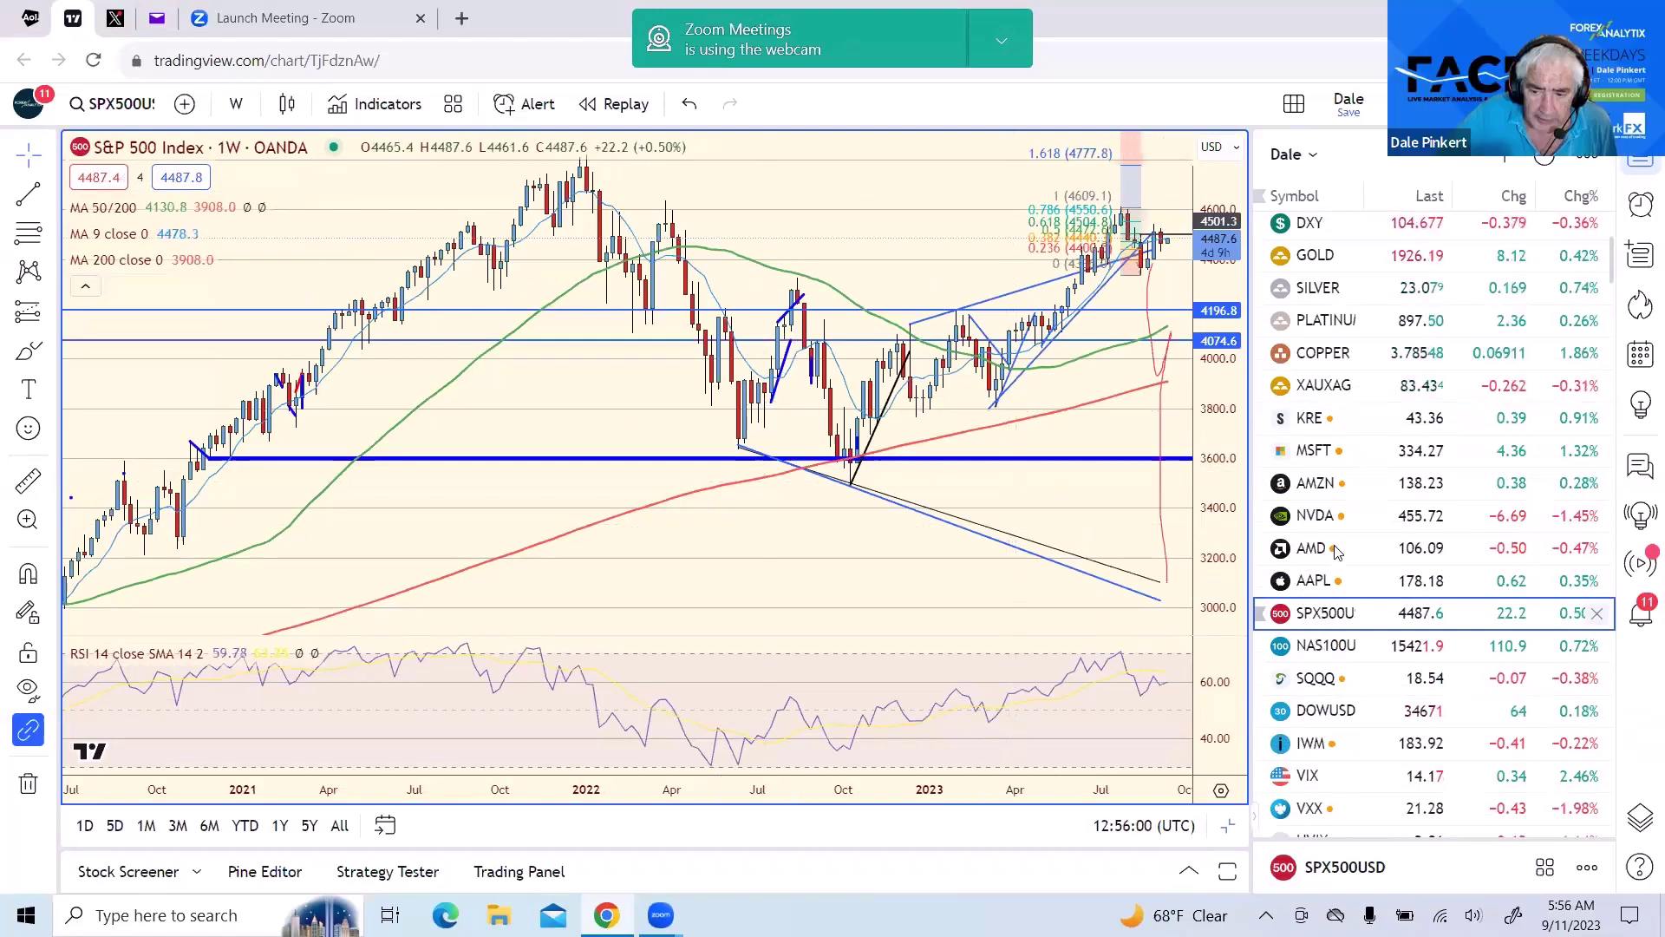
- Select the NVDA row (455.72, down 6.69) in the watchlist
click(1315, 519)
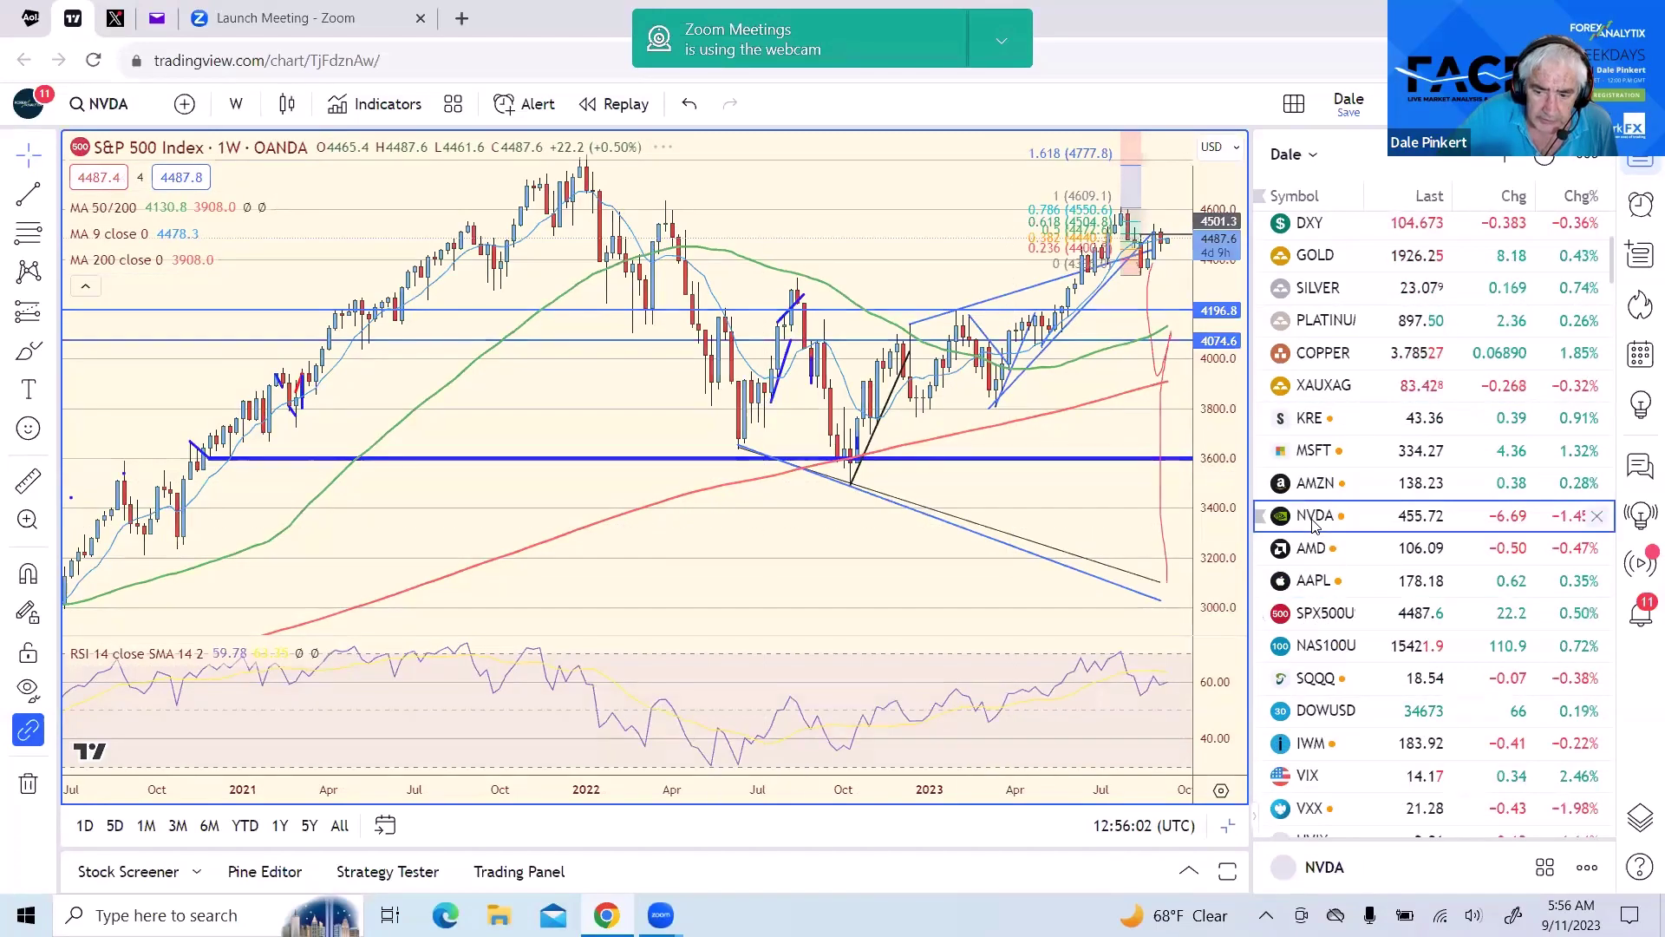